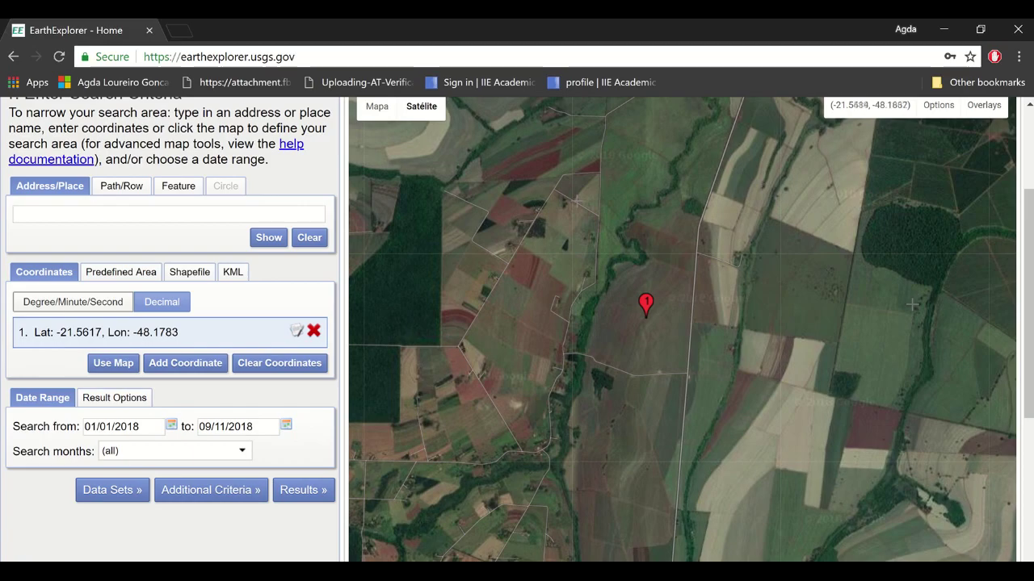
# Step: Review the area coordinates and the date range 01/01/2018 to 09/11/2018, and open the data set selection
pyautogui.moveTo(1028, 307); pyautogui.dragTo(1029, 230)
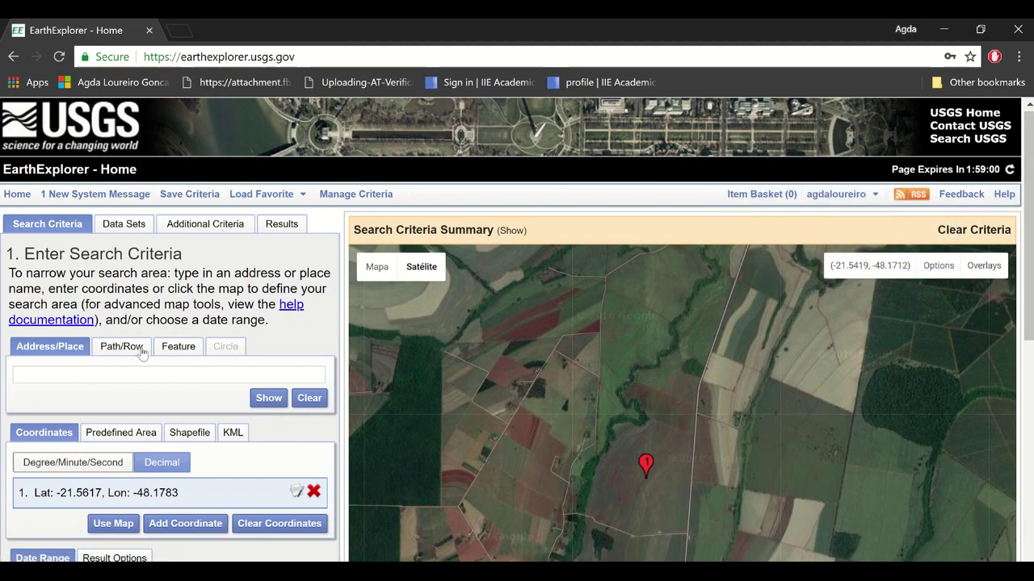
pyautogui.scroll(-1, 115, 396)
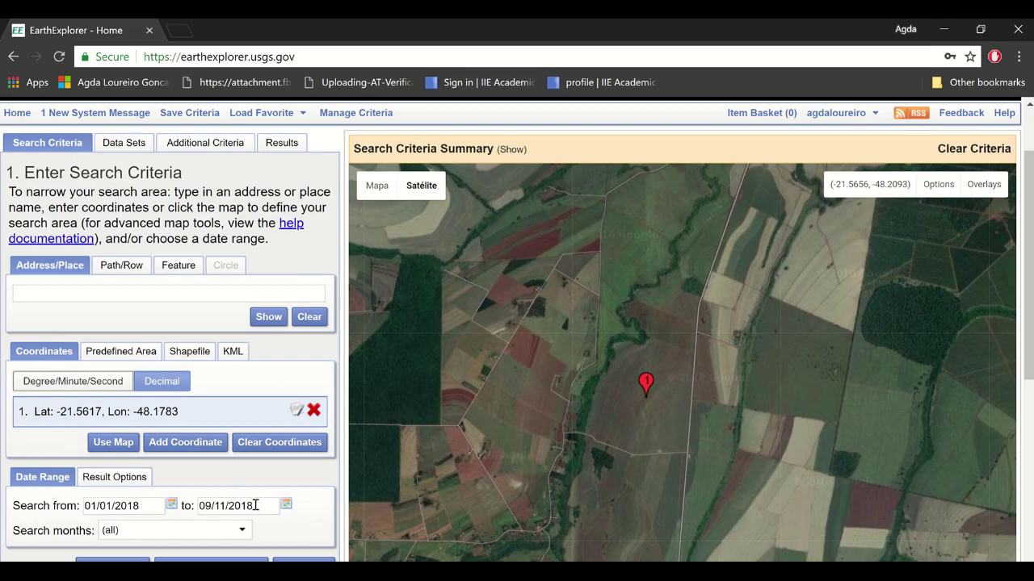
pyautogui.scroll(-1, 190, 478)
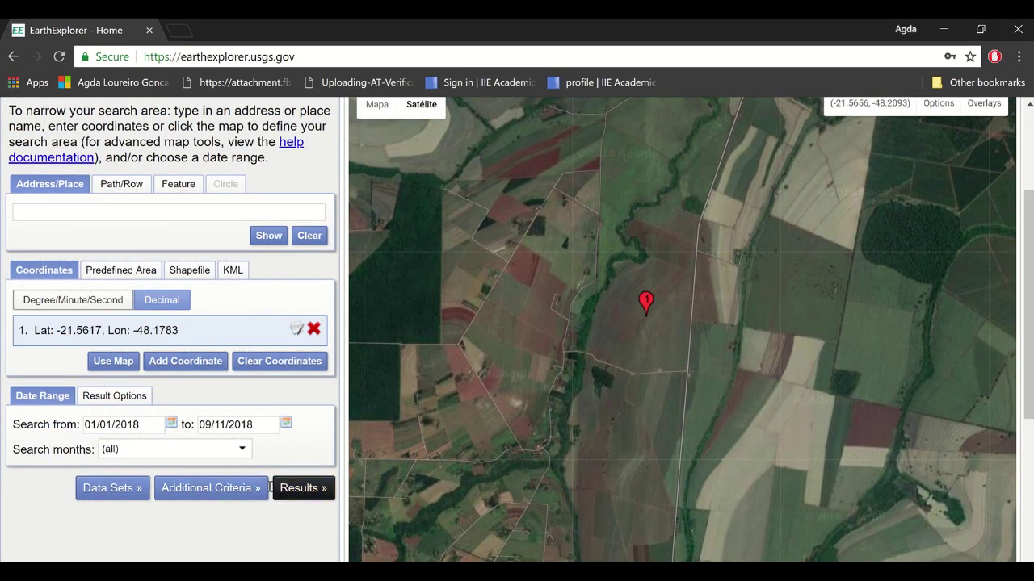
pyautogui.click(142, 489)
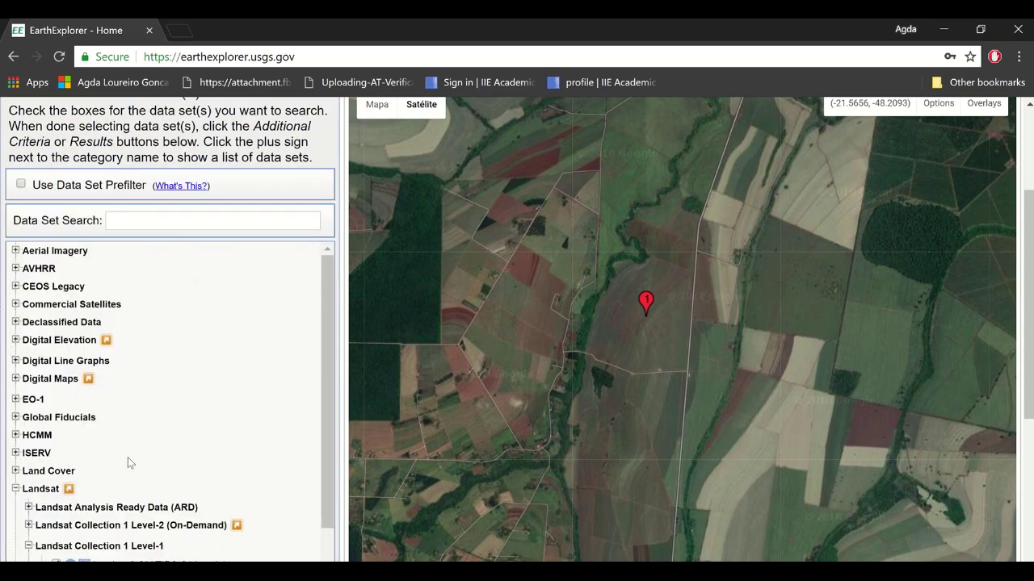
# Step: Collapse the Sentinel category, keep Landsat expanded with Landsat 8 OLI/TIRS C1 Level-1 selected, and open the search results
pyautogui.moveTo(327, 403); pyautogui.dragTo(322, 448)
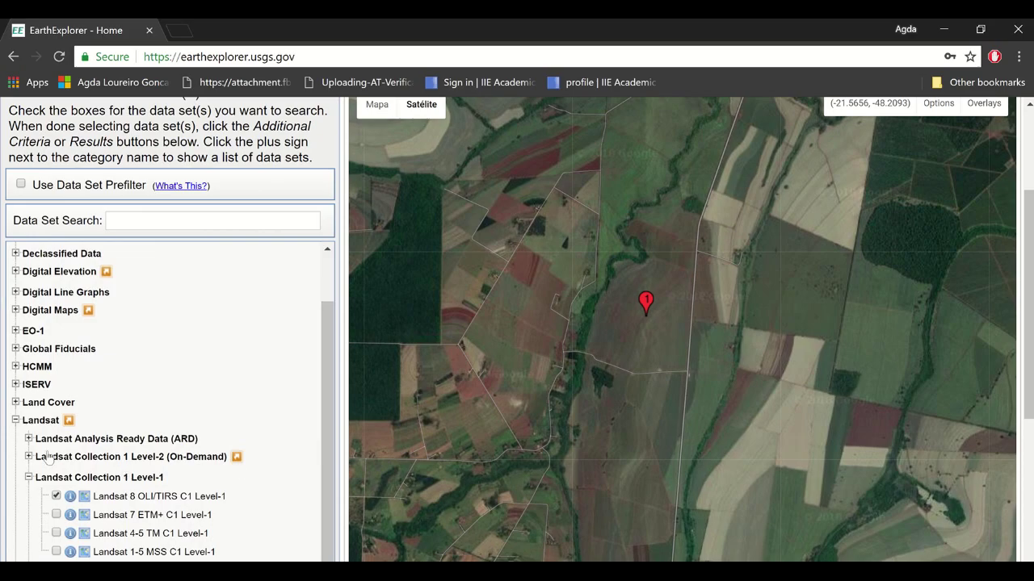
pyautogui.click(16, 420)
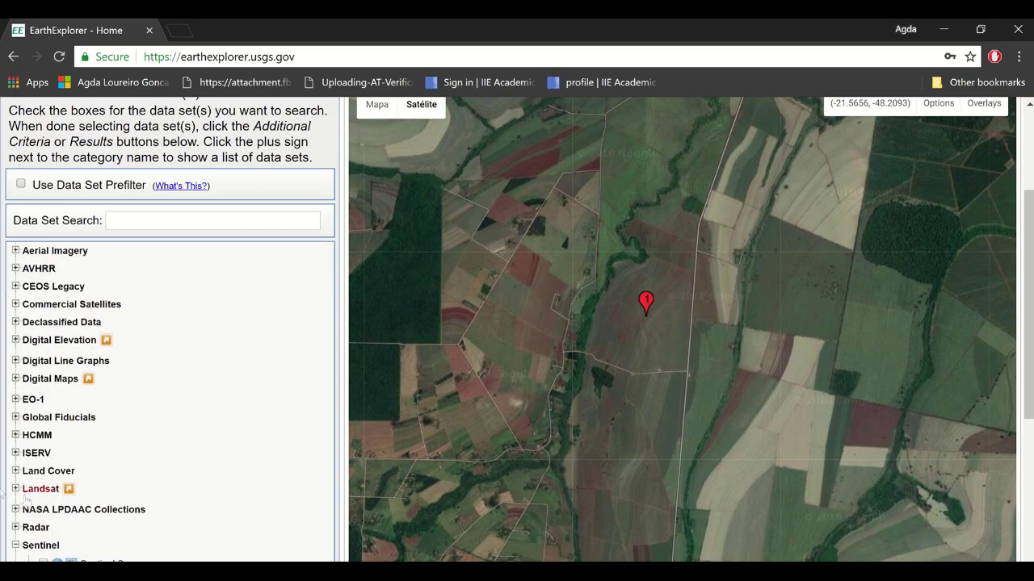
pyautogui.scroll(-1, 25, 500)
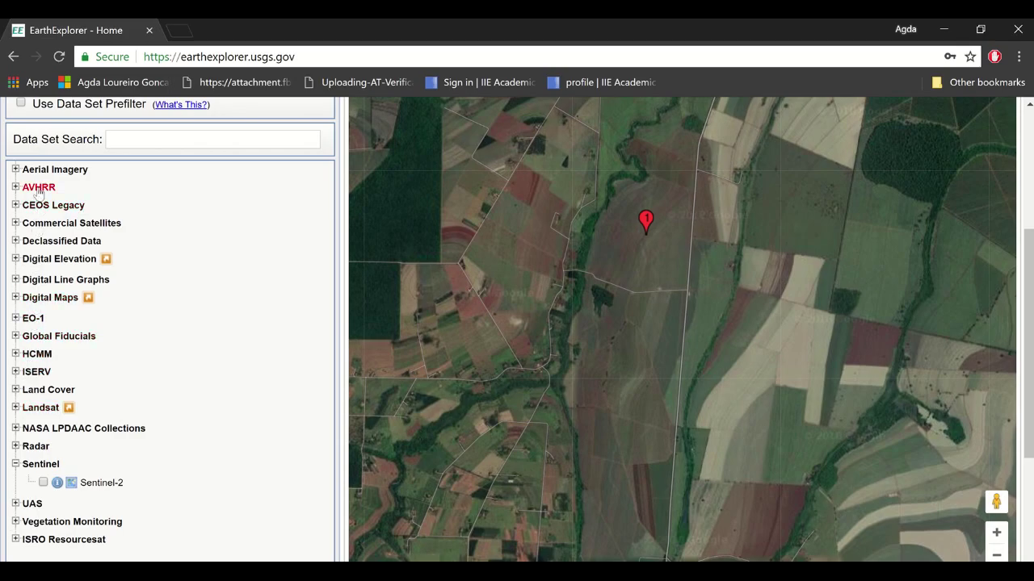
pyautogui.click(15, 463)
pyautogui.click(15, 408)
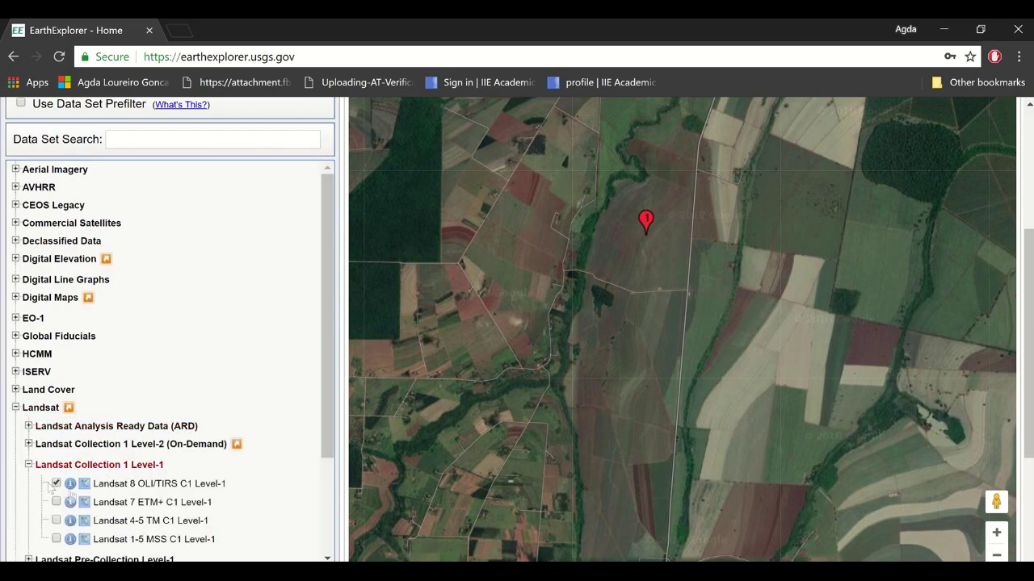
pyautogui.scroll(-6, 83, 460)
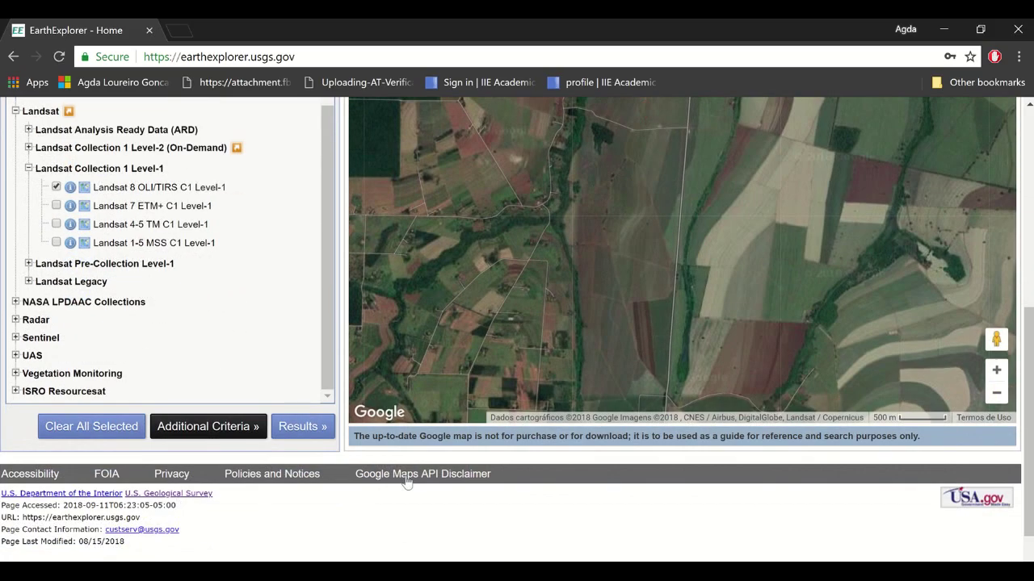
pyautogui.click(297, 427)
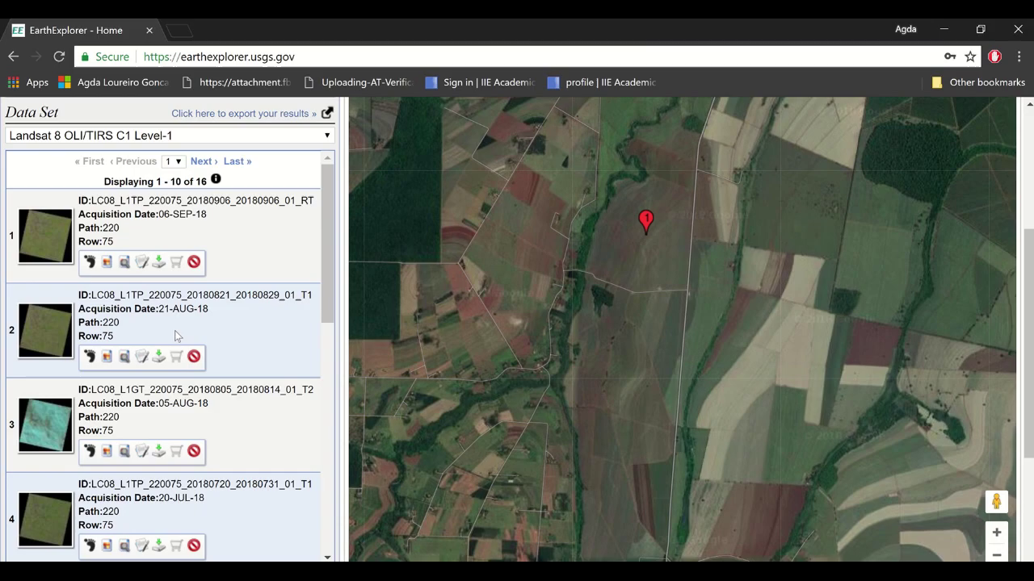
# Step: Preview the 06-SEP-18 and 05-AUG-18 scenes at full size to compare their cloud cover
pyautogui.click(41, 244)
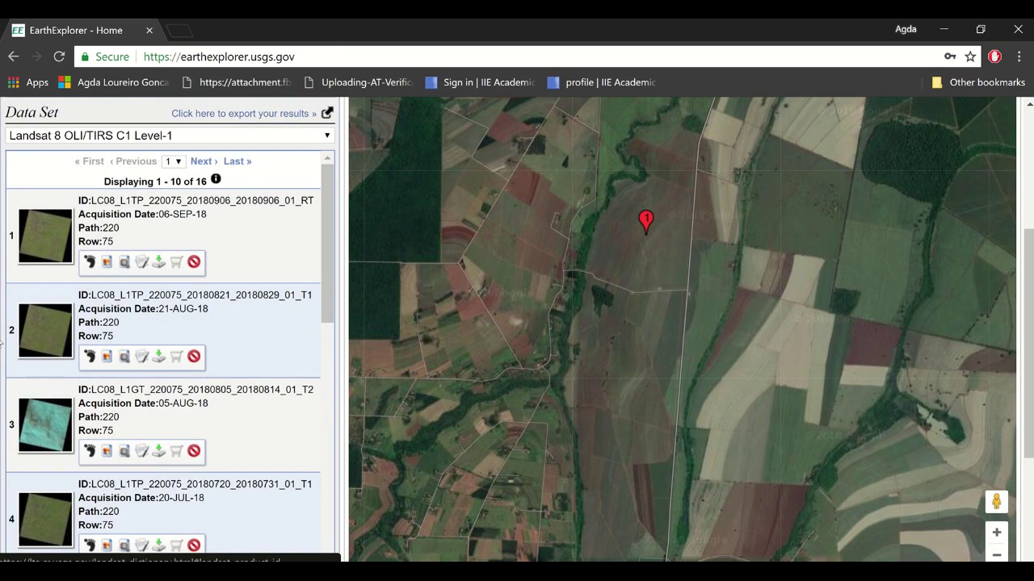
pyautogui.click(826, 112)
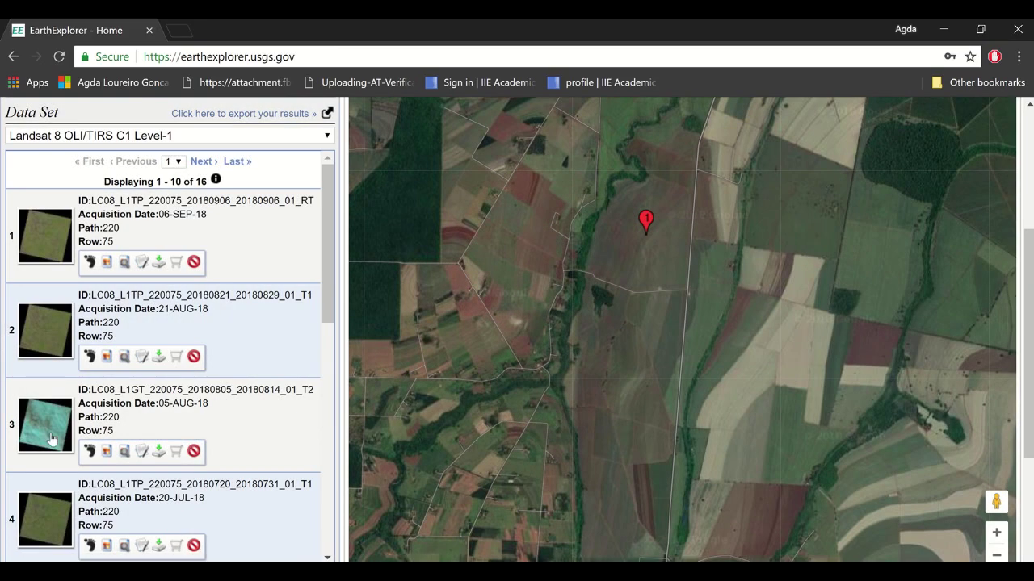
pyautogui.click(49, 436)
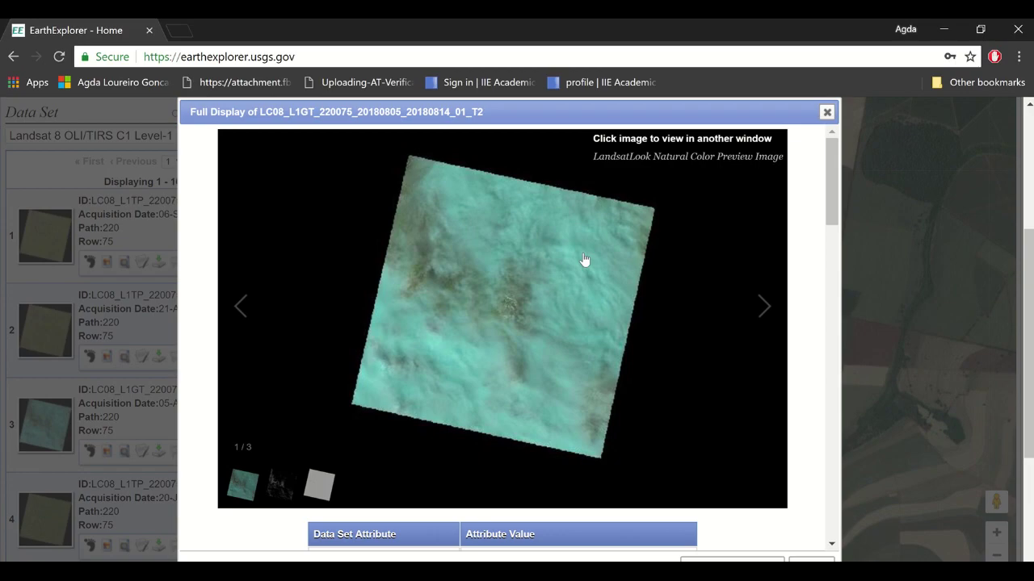
pyautogui.click(826, 112)
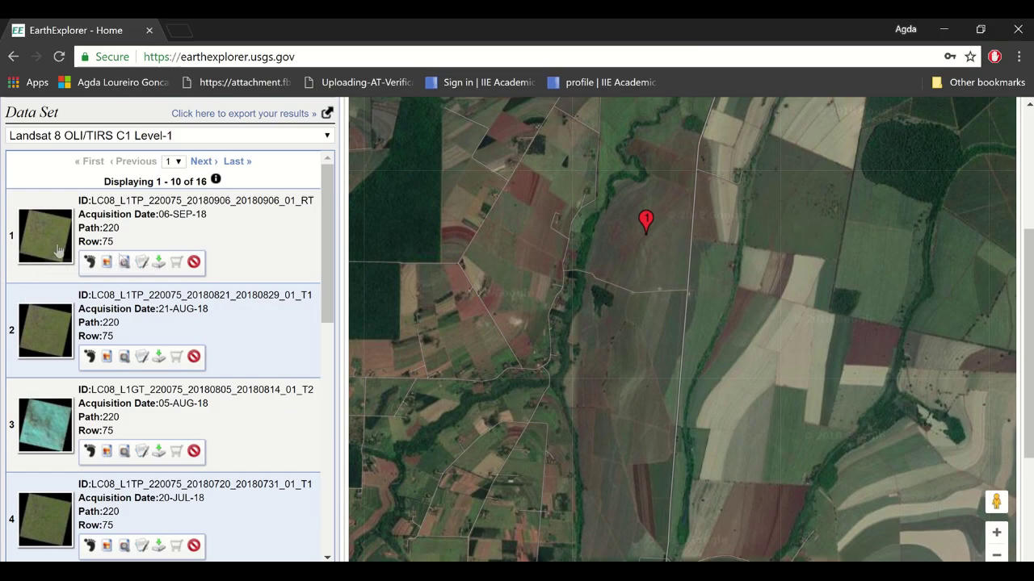
# Step: Overlay the 06-SEP-18 scene's browse image on the map and inspect the area around the marker
pyautogui.moveTo(652, 263); pyautogui.dragTo(651, 309)
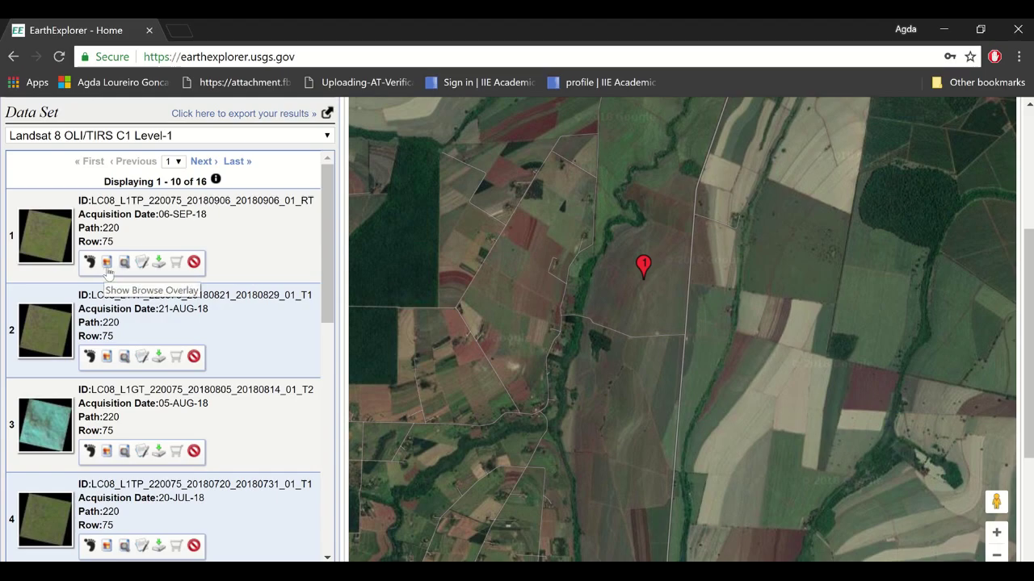
pyautogui.click(107, 264)
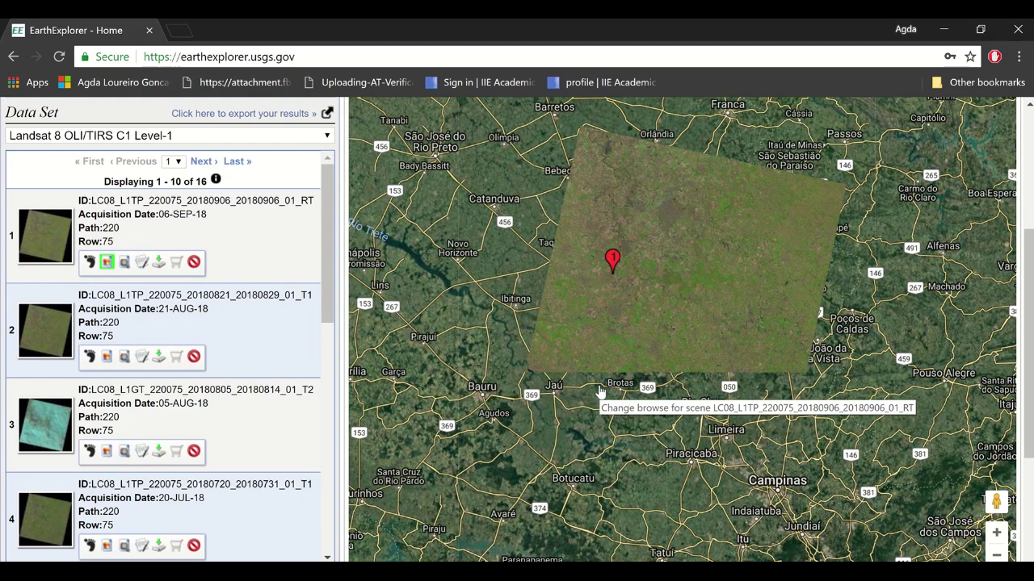
pyautogui.scroll(1, 647, 271)
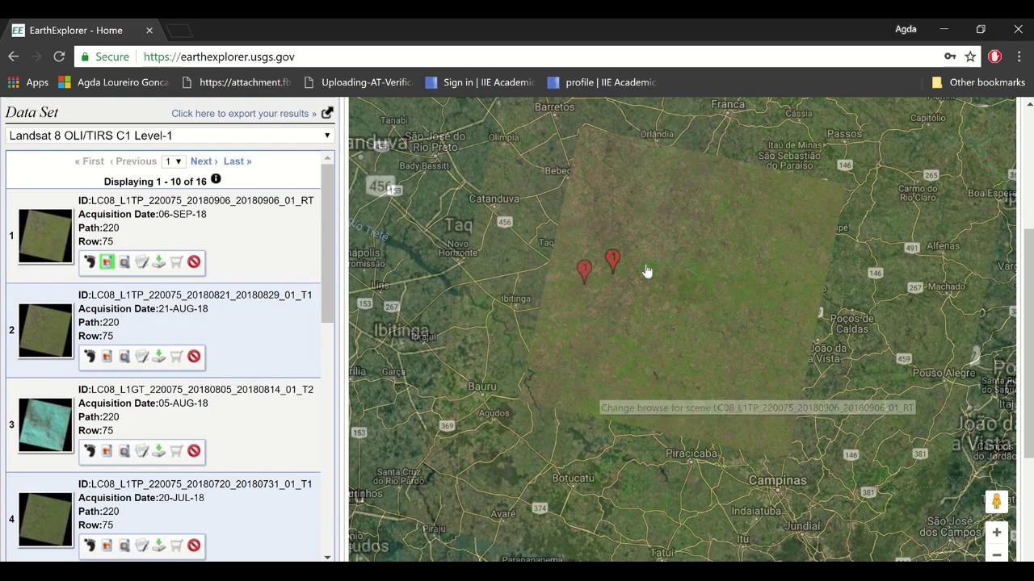
pyautogui.scroll(1, 598, 307)
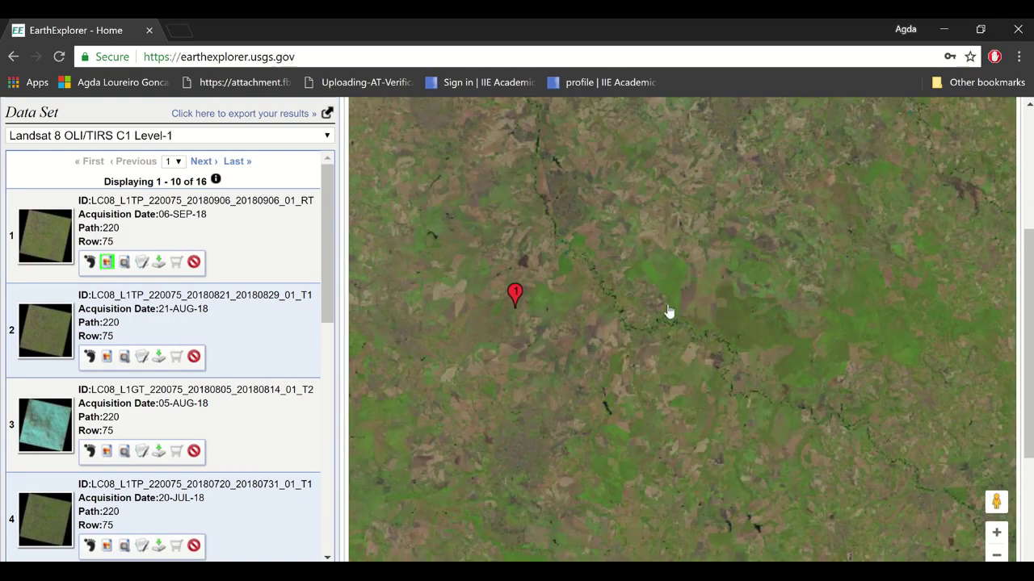
# Step: Choose the natural color image as the map overlay for the 06-SEP-18 scene and close the overlay selector
pyautogui.click(452, 357)
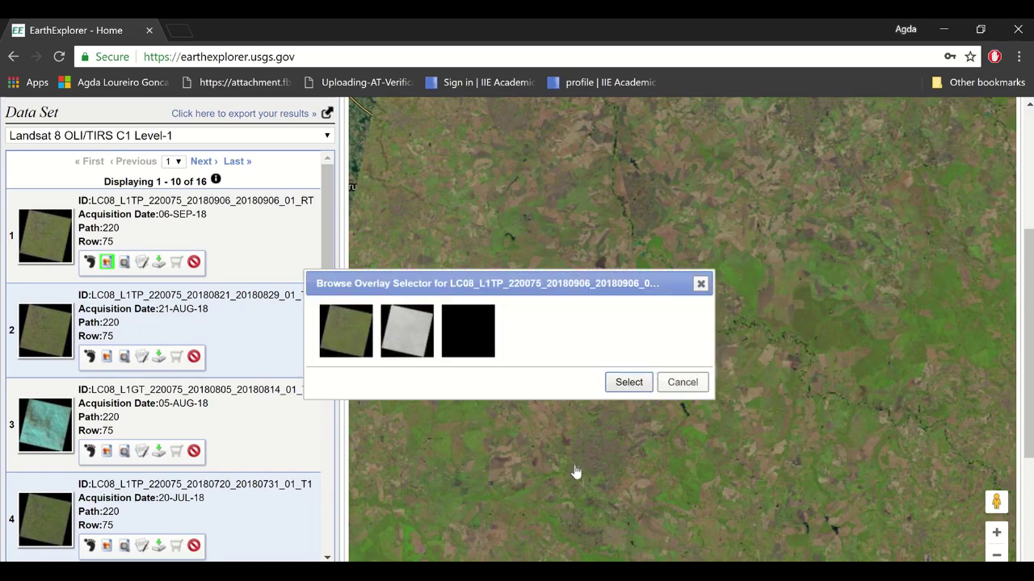
pyautogui.click(352, 317)
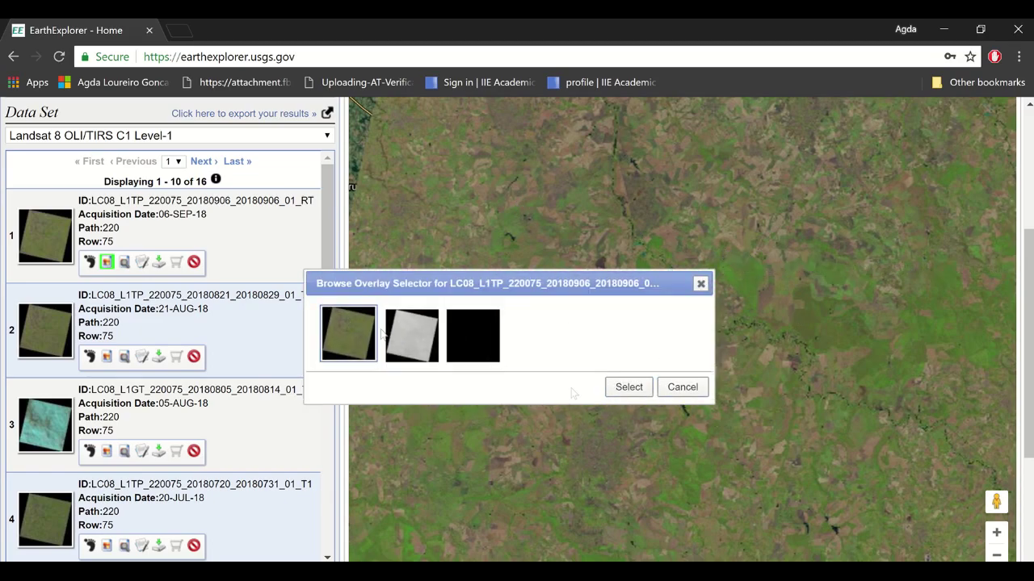
pyautogui.click(628, 383)
pyautogui.scroll(1, 638, 347)
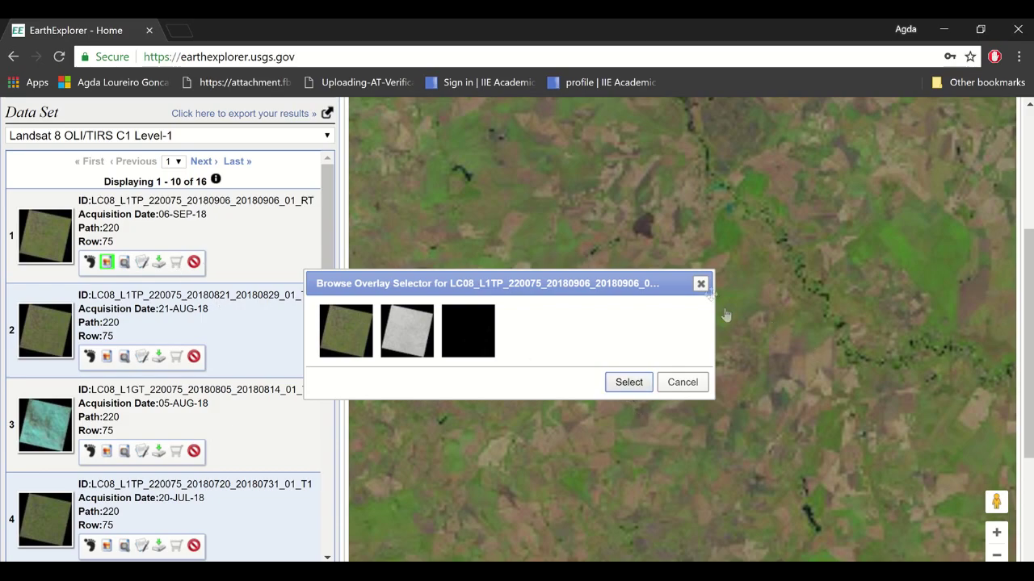
pyautogui.click(701, 285)
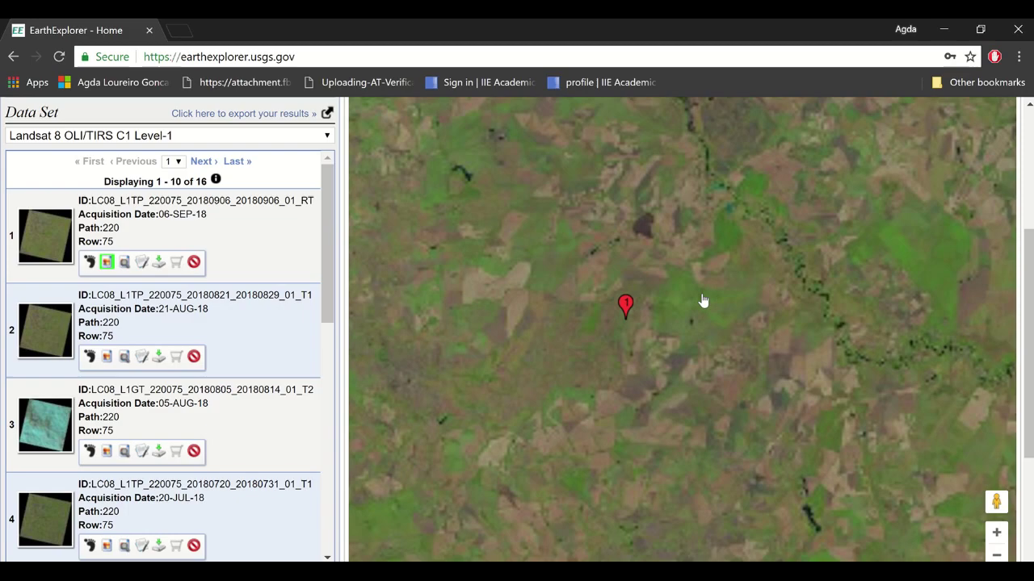
# Step: Log in from the 06-SEP-18 scene's download options and start downloading the Level-1 GeoTIFF Data Product
pyautogui.click(159, 264)
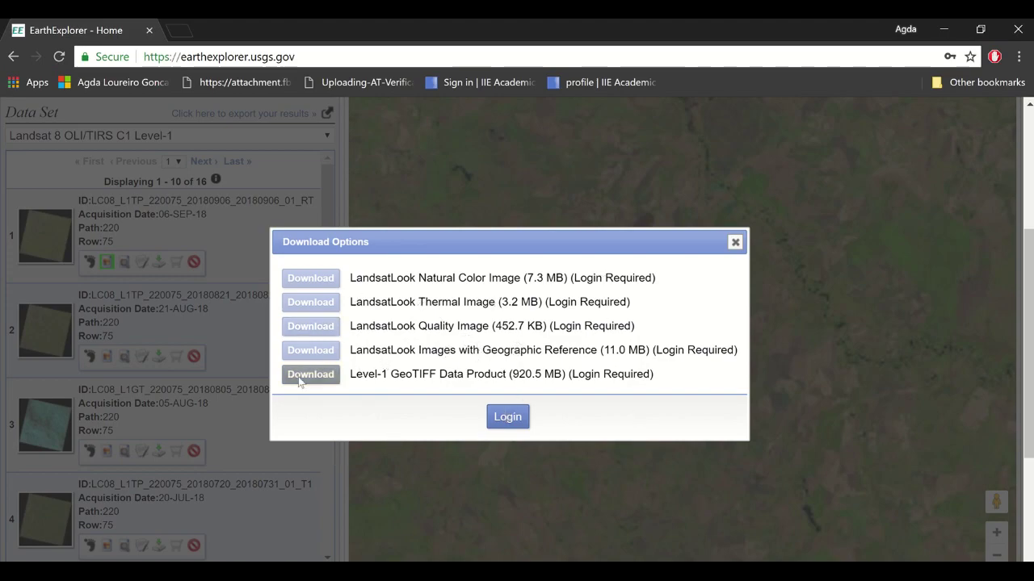
pyautogui.moveTo(418, 377); pyautogui.dragTo(501, 386)
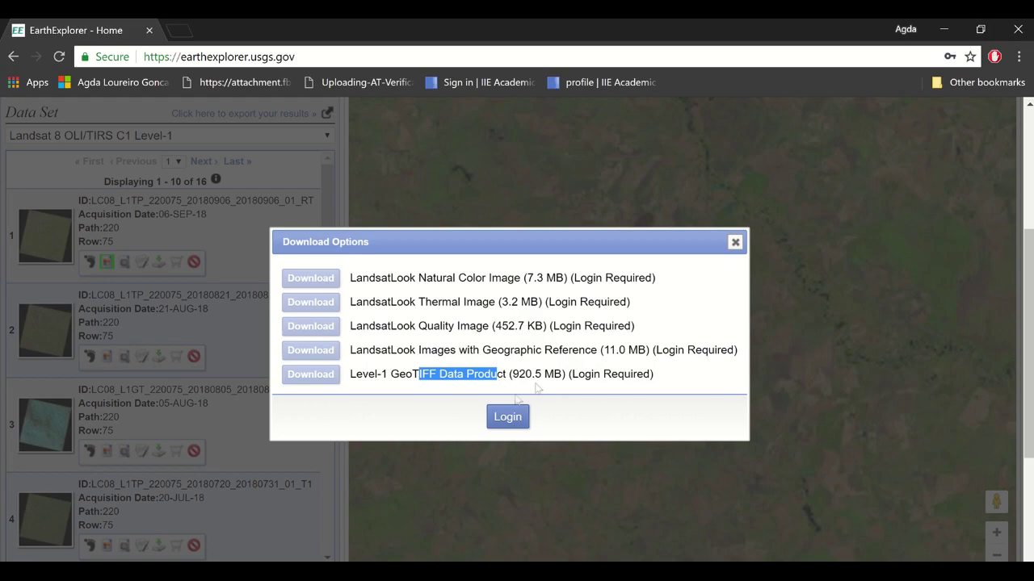
pyautogui.click(507, 425)
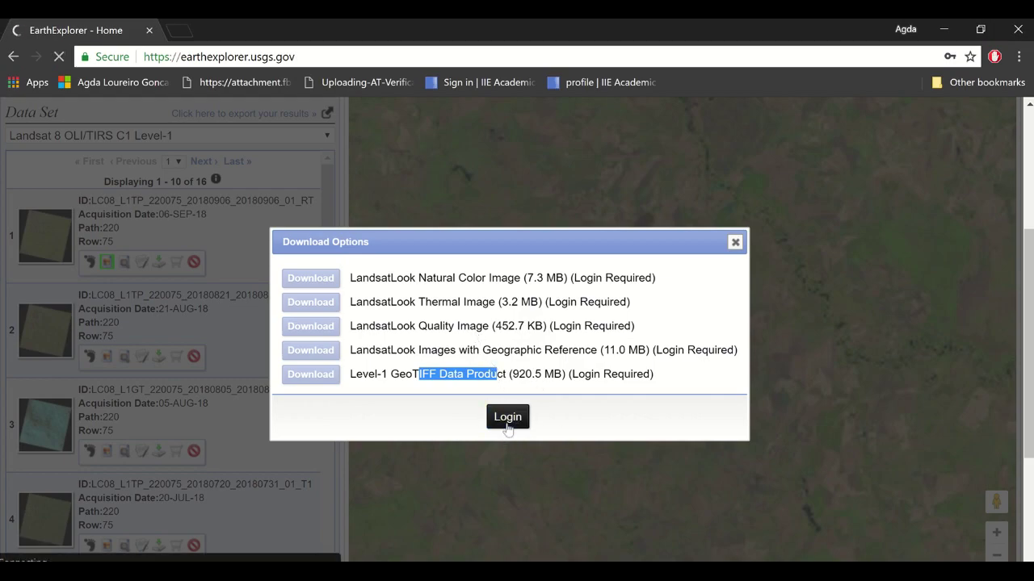
pyautogui.moveTo(442, 22)
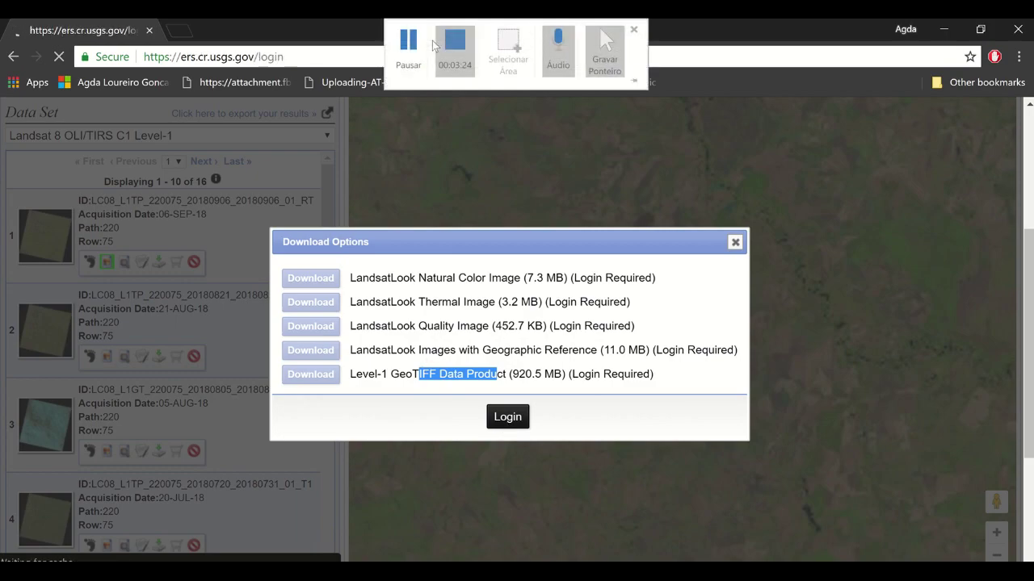
pyautogui.click(409, 47)
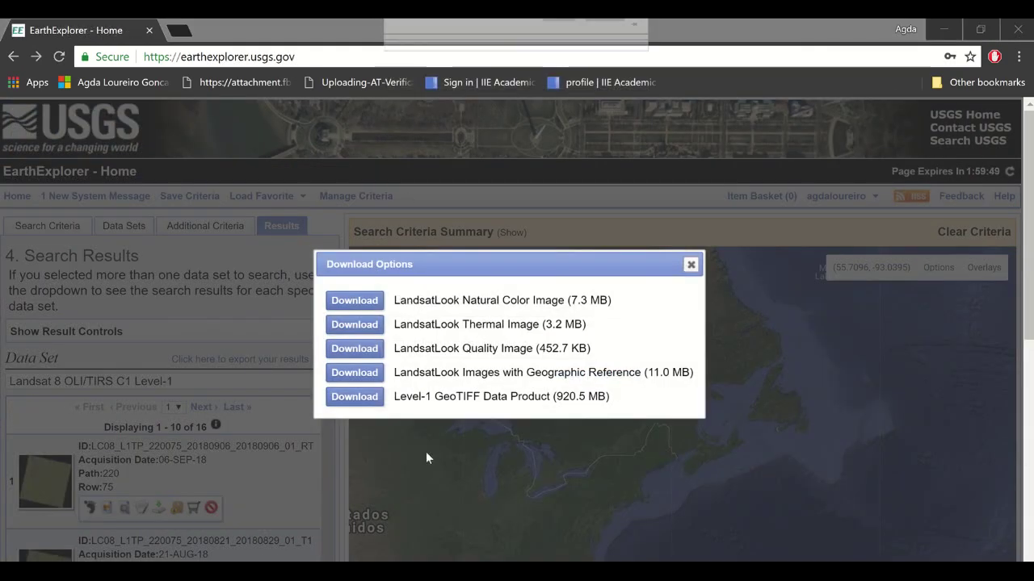
pyautogui.click(371, 404)
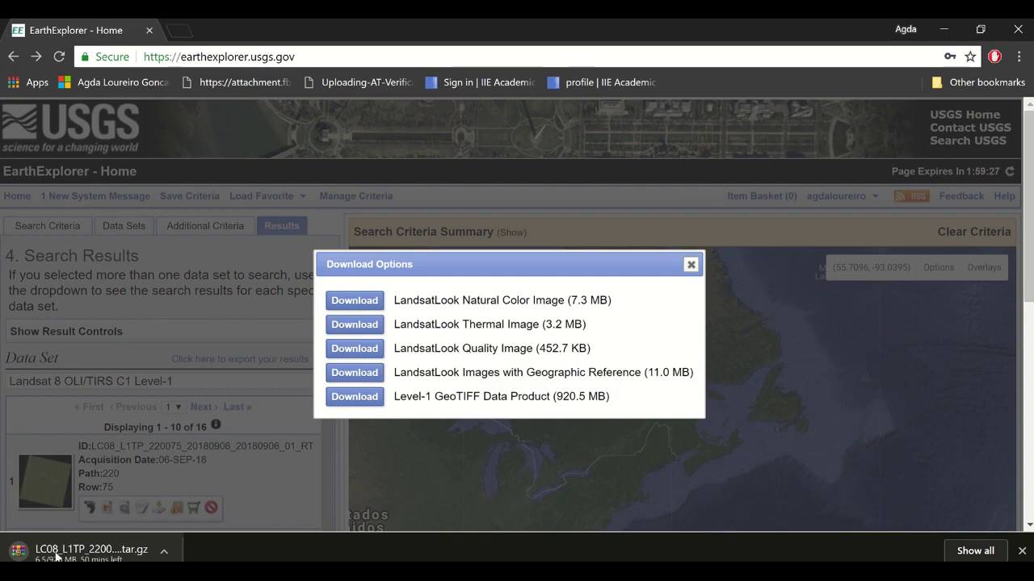
# Step: Switch to the landsat folder in File Explorer, widen the Name column and examine the extracted band files, including B1, B2 and B5
pyautogui.moveTo(361, 25)
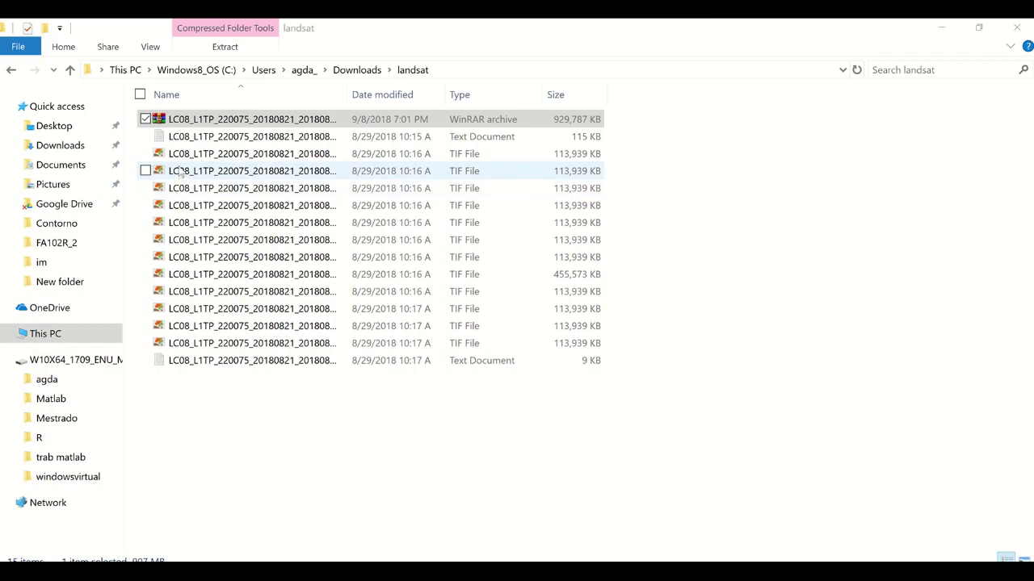
pyautogui.moveTo(349, 90); pyautogui.dragTo(494, 93)
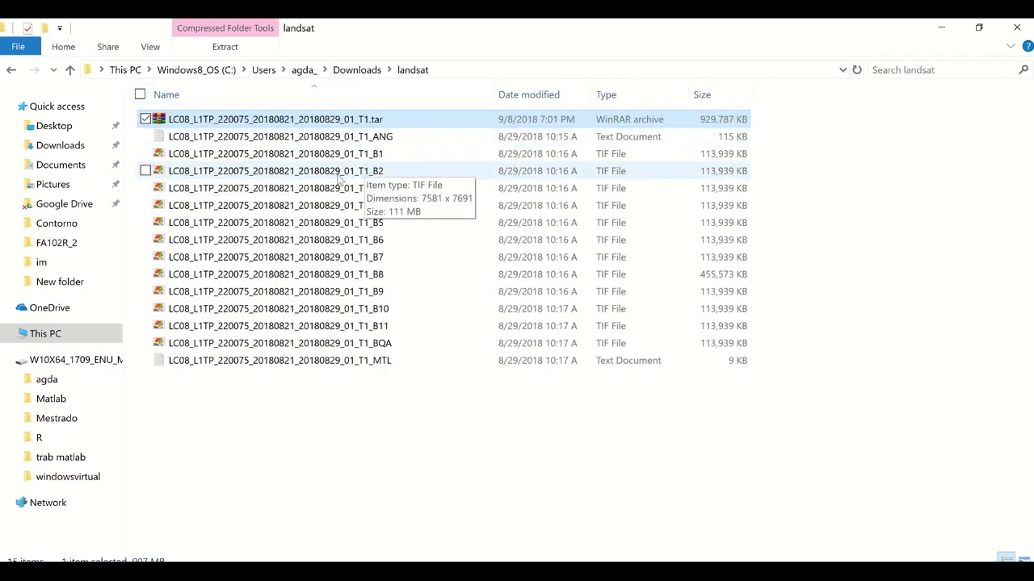
pyautogui.press('Down')
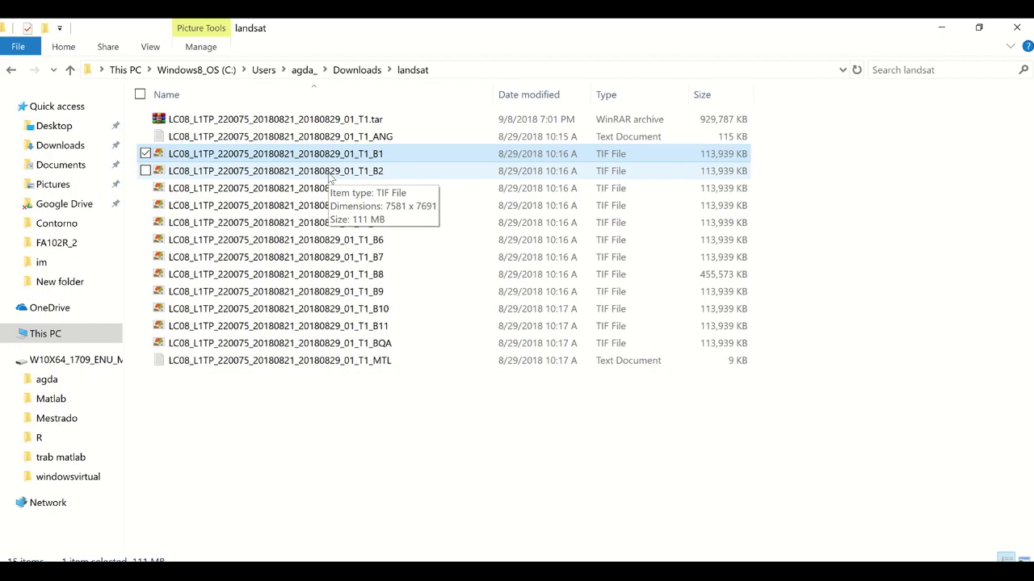
pyautogui.press('Down')
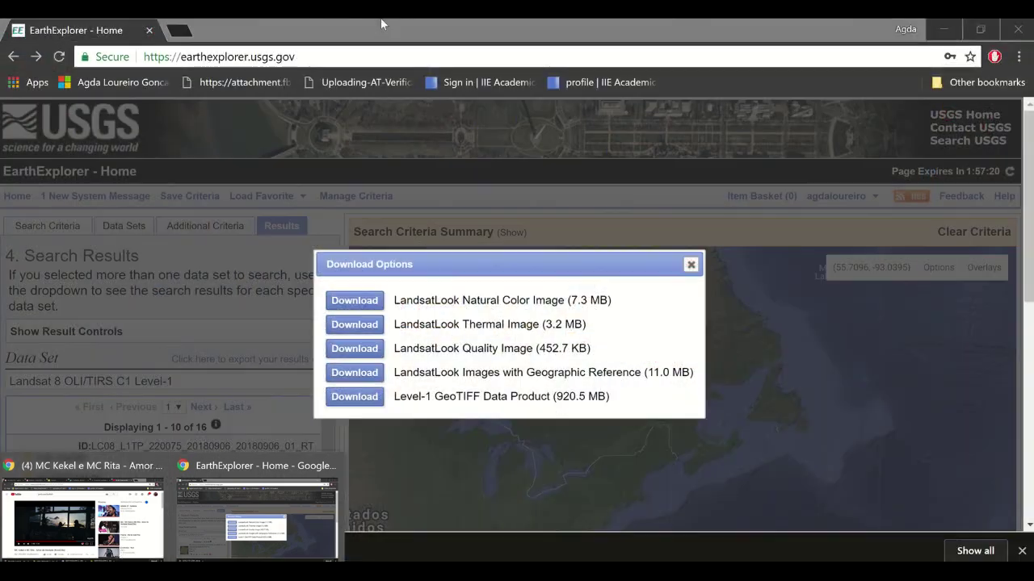
pyautogui.moveTo(384, 24)
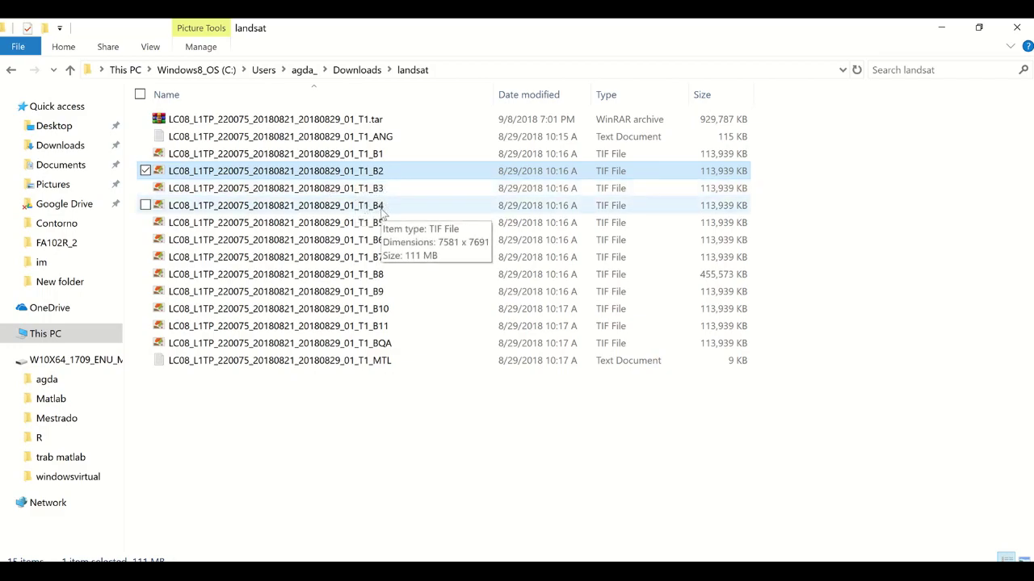
pyautogui.click(328, 225)
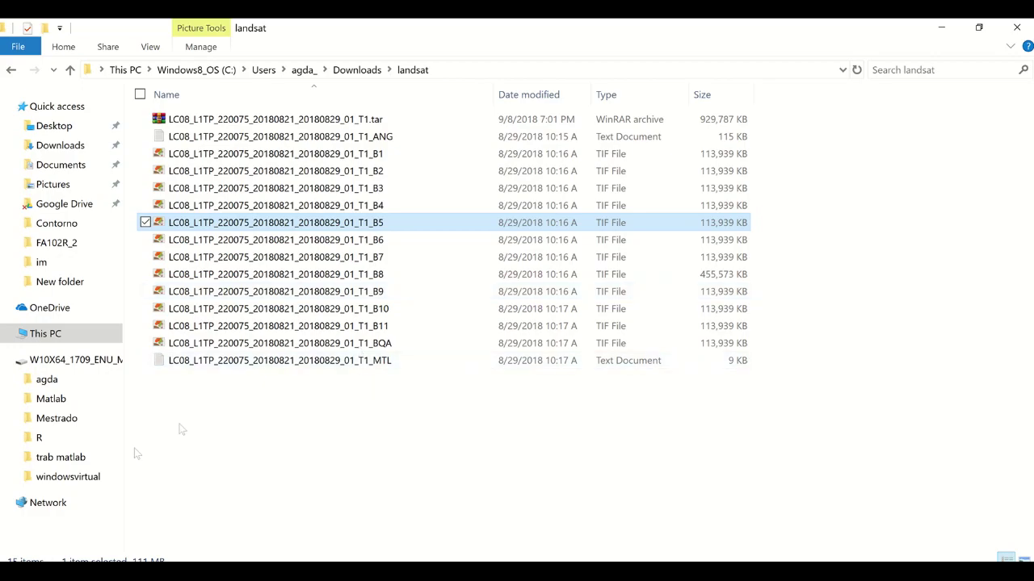
# Step: Switch to Chrome and view the Google Images table of Landsat 8 bands, wavelengths and spatial resolutions
pyautogui.moveTo(174, 572)
pyautogui.click(243, 521)
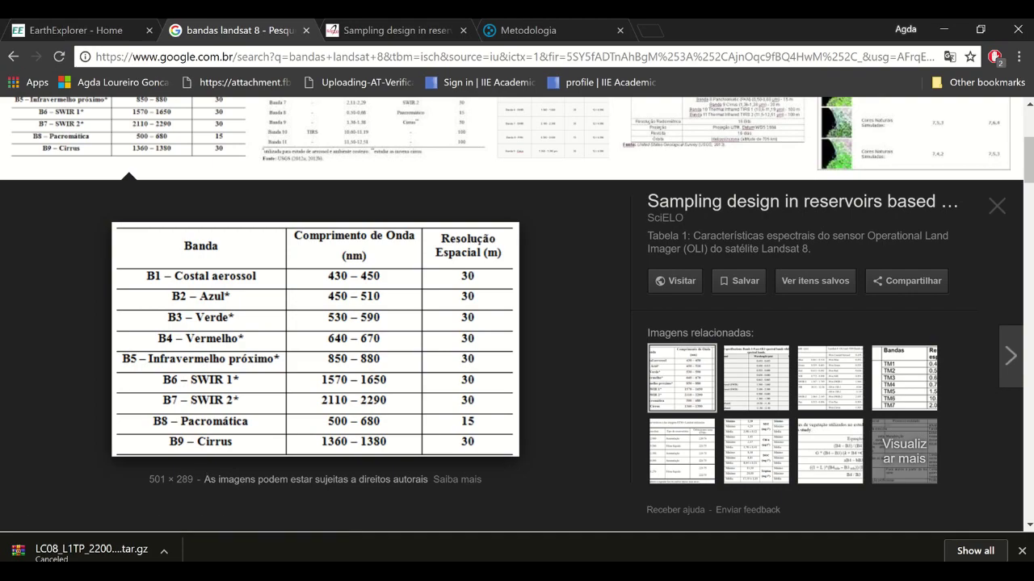
# Step: Go up from the DN folder to the correcoes folder in File Explorer and switch to QGIS
pyautogui.moveTo(178, 573)
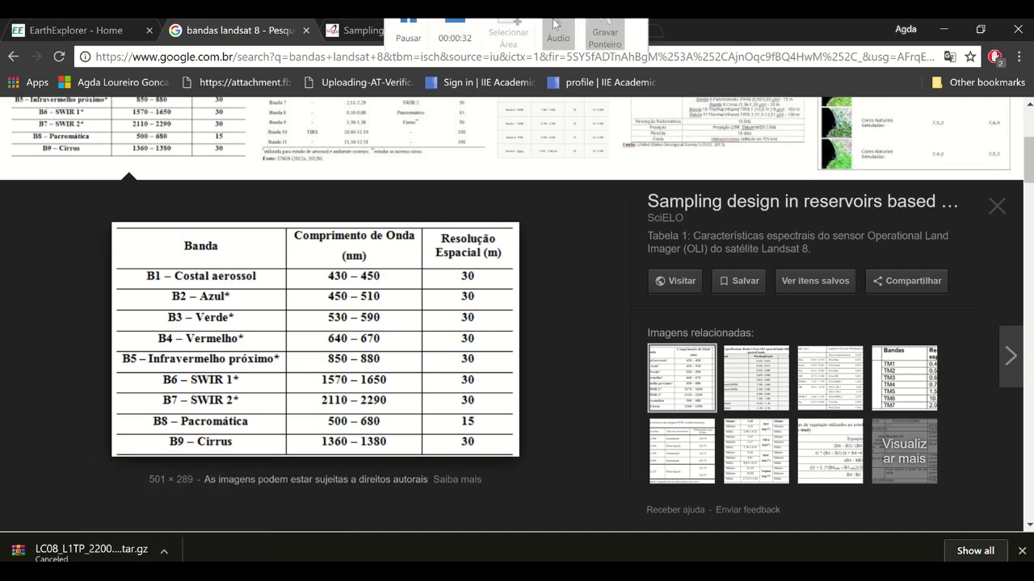
pyautogui.moveTo(473, 30)
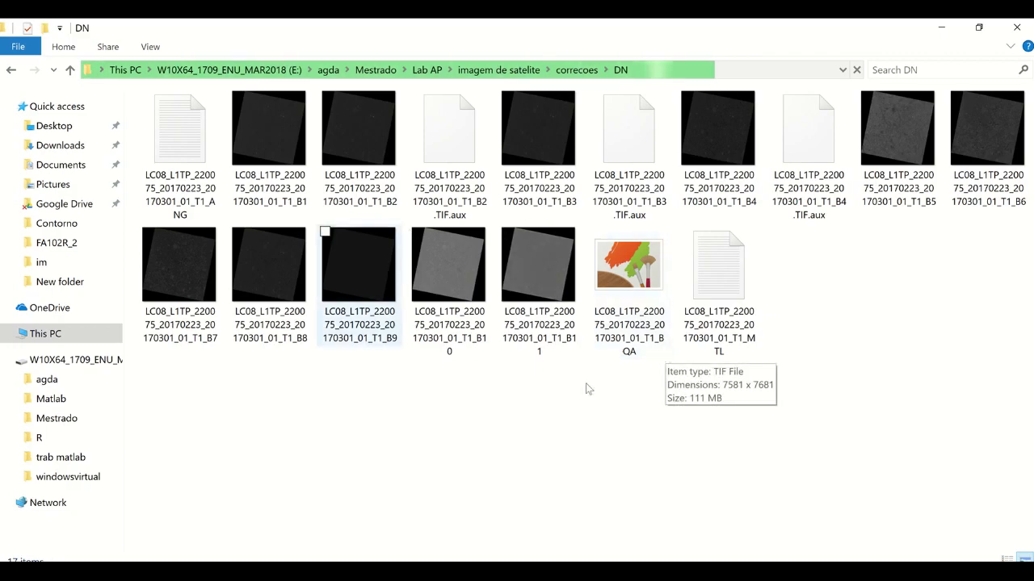
pyautogui.click(595, 71)
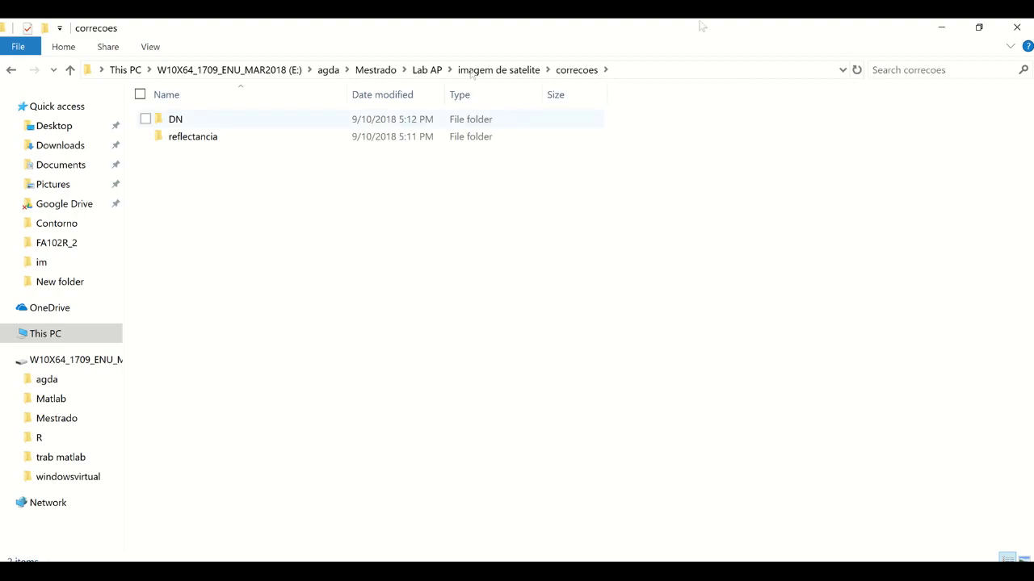
pyautogui.moveTo(629, 73)
pyautogui.click(178, 575)
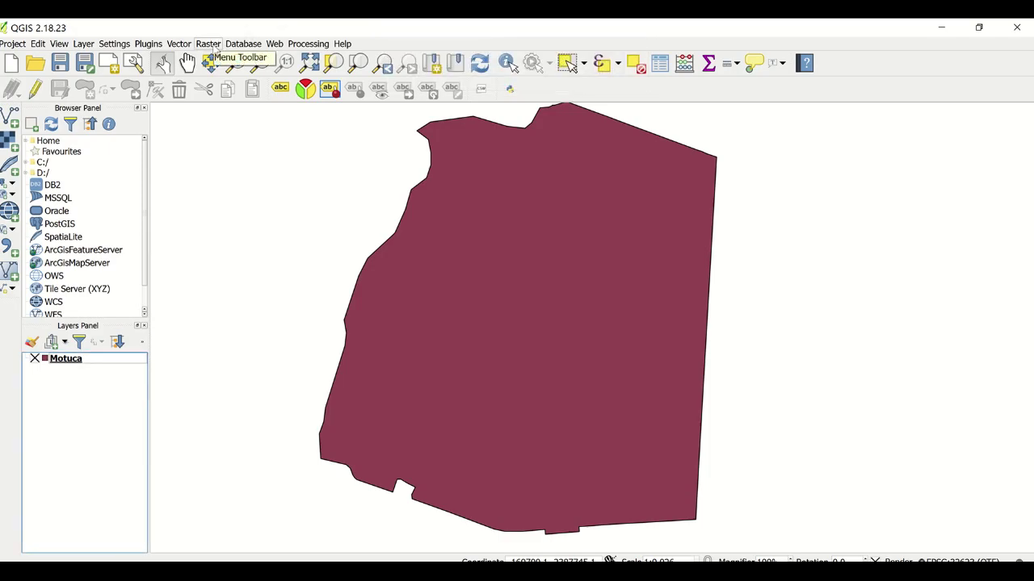
pyautogui.click(213, 45)
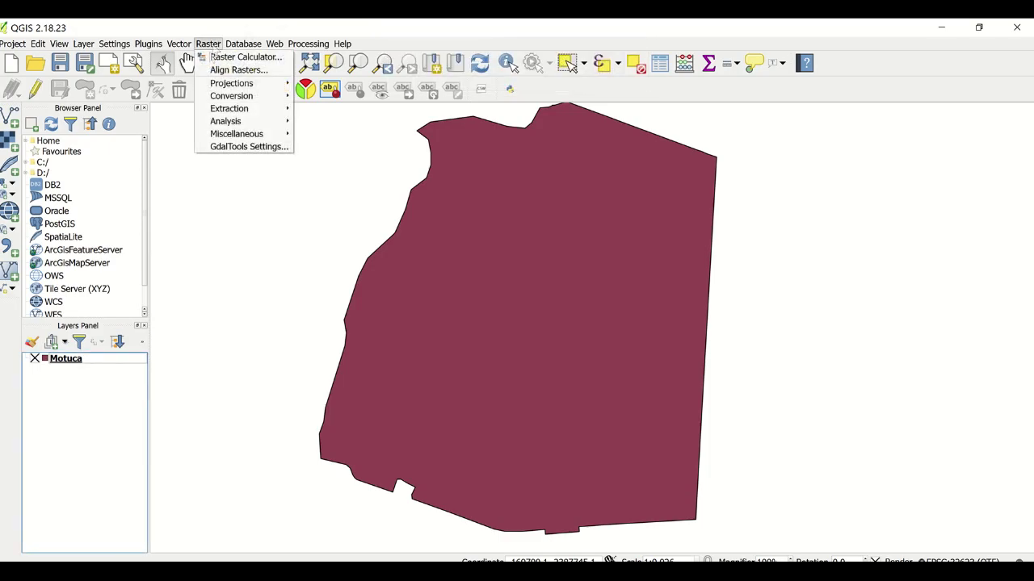
pyautogui.moveTo(217, 135)
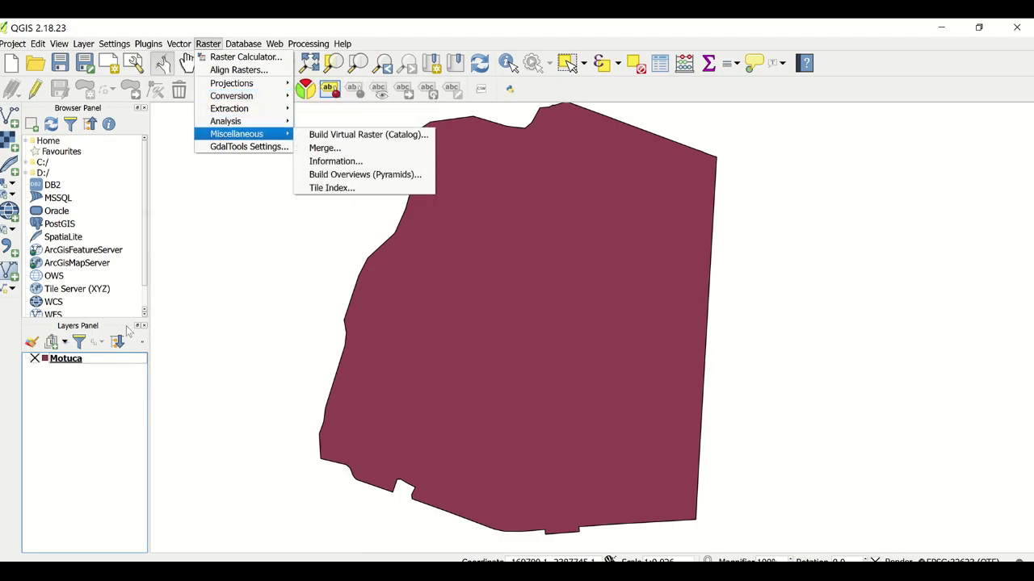
pyautogui.click(403, 53)
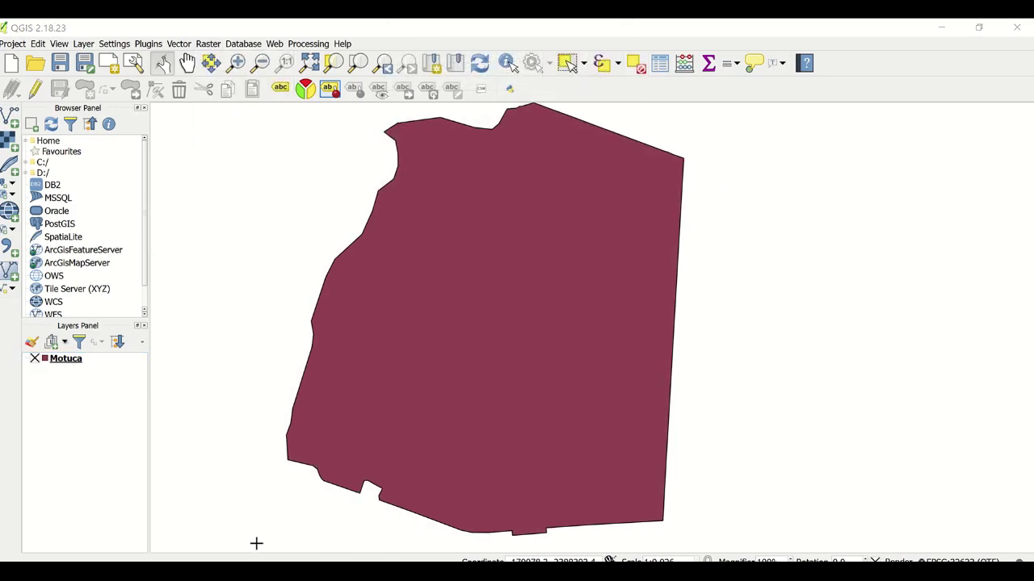
# Step: Search the plugin repository for "semi", install the Semi-Automatic Classification Plugin and close the plugin manager
pyautogui.click(145, 44)
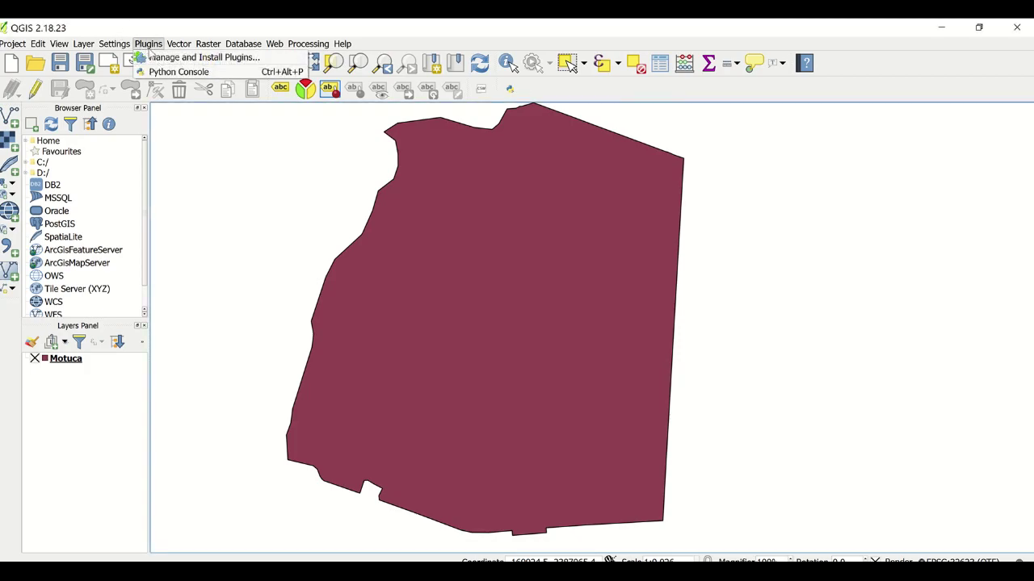
pyautogui.click(201, 56)
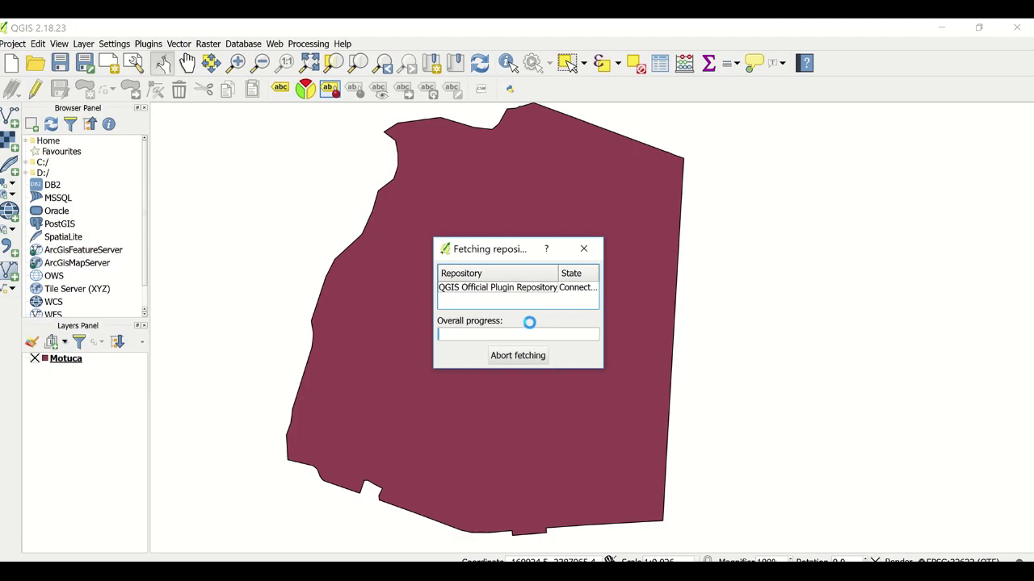
pyautogui.moveTo(395, 20)
pyautogui.click(408, 51)
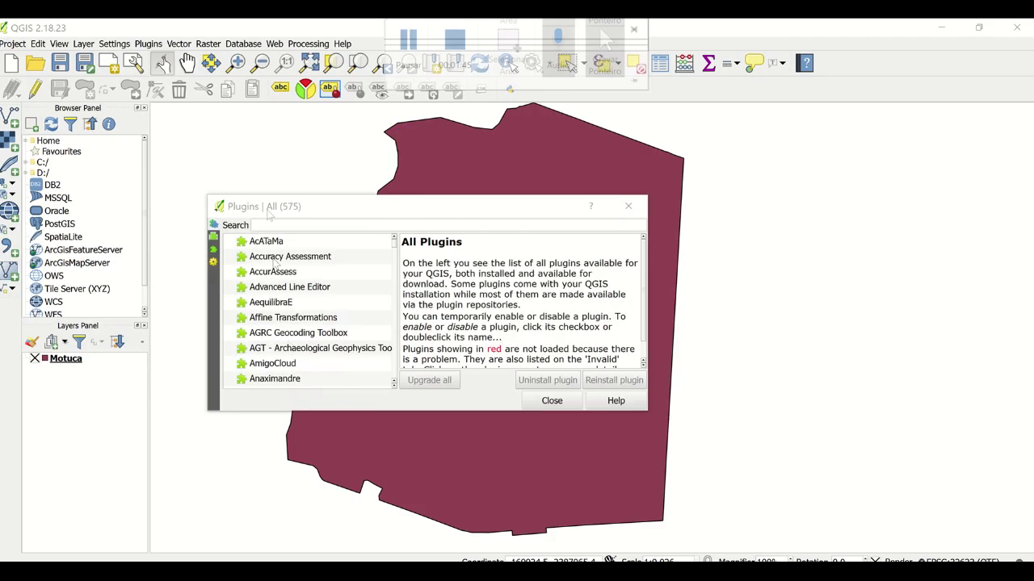
pyautogui.write('semi')
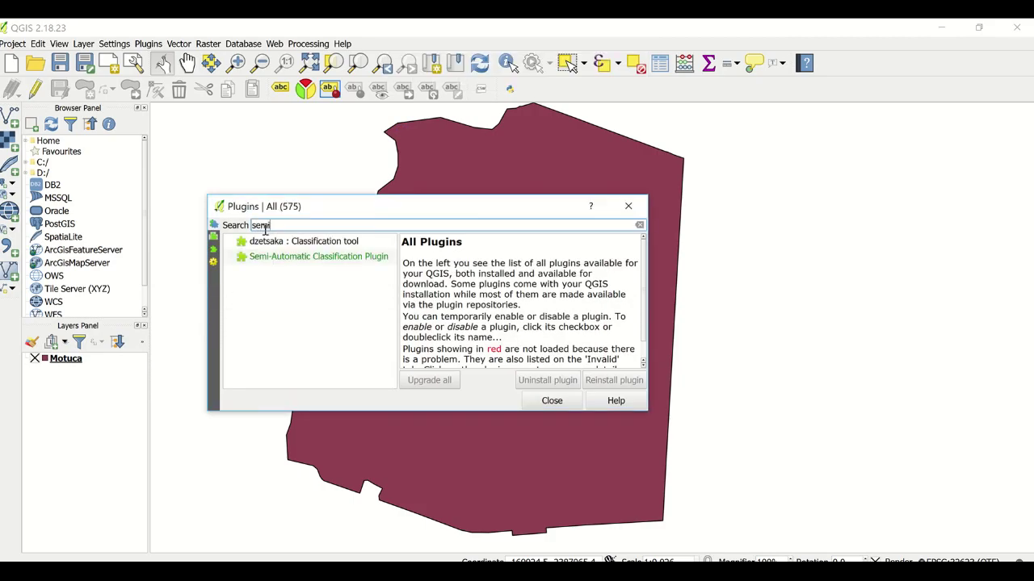
pyautogui.click(320, 257)
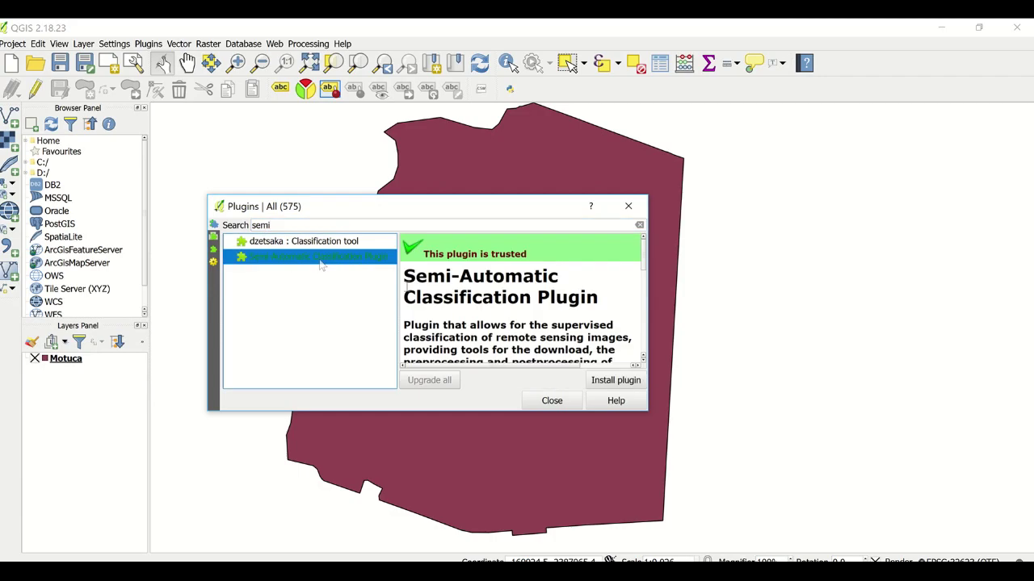
pyautogui.click(623, 386)
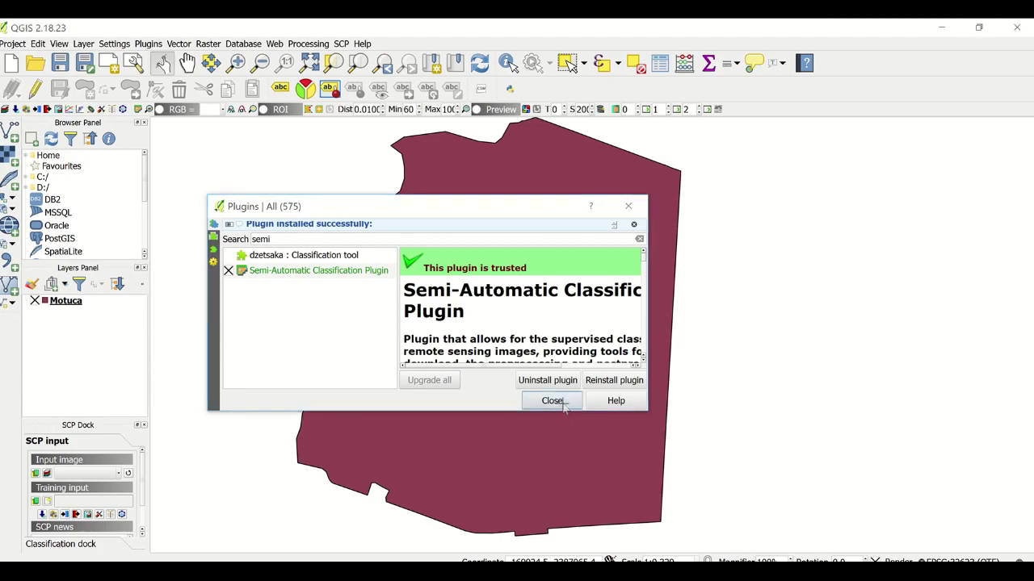
pyautogui.click(554, 402)
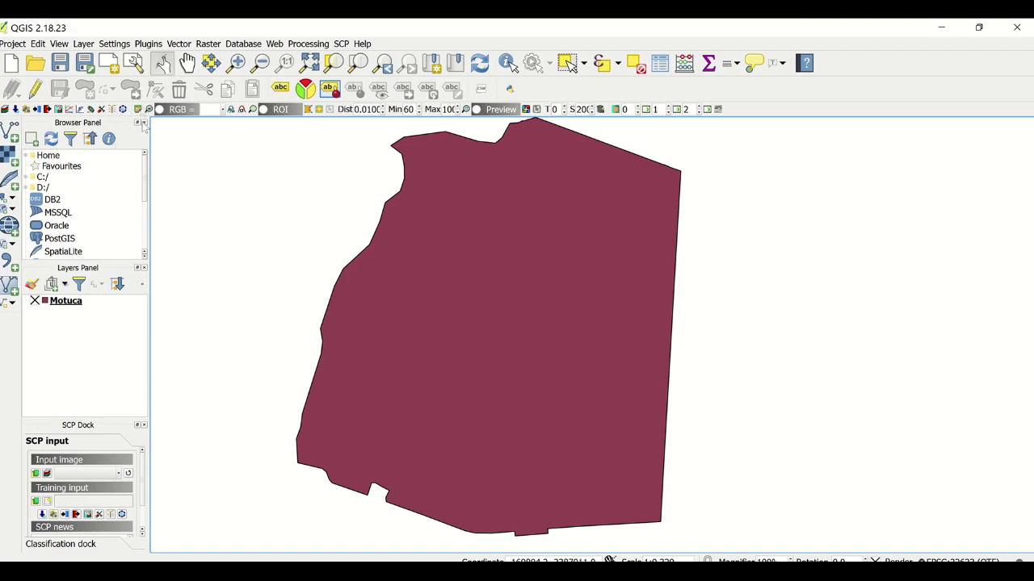
# Step: Open the Semi-Automatic Classification Plugin in a maximized window and show its Landsat preprocessing settings
pyautogui.click(137, 110)
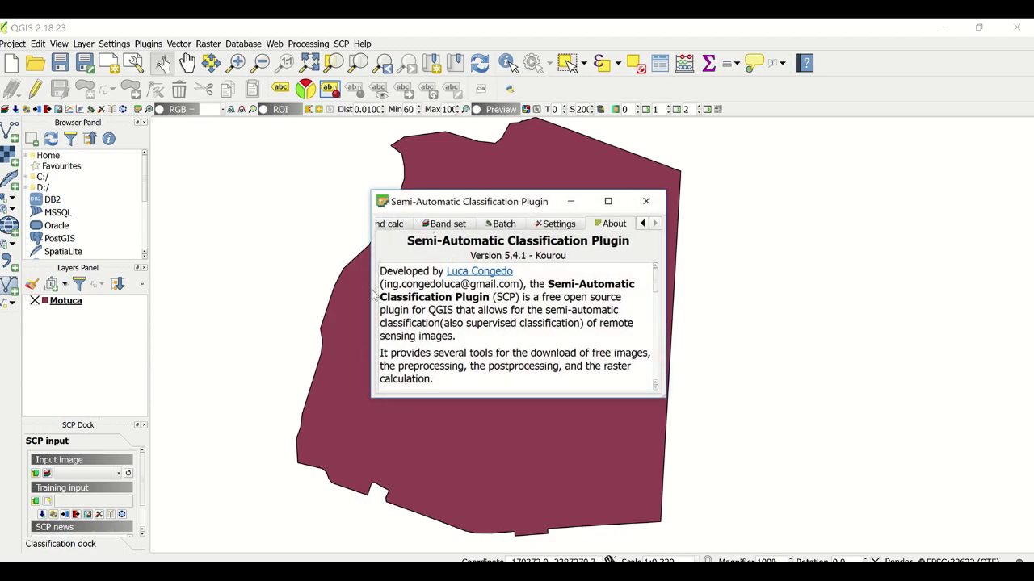
pyautogui.moveTo(371, 295); pyautogui.dragTo(152, 305)
pyautogui.click(609, 202)
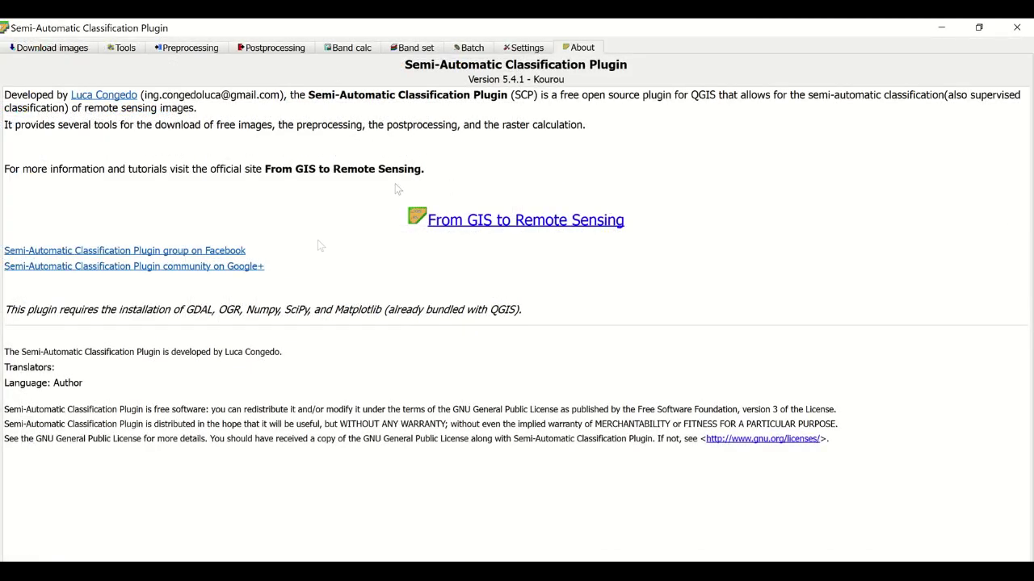
pyautogui.click(168, 52)
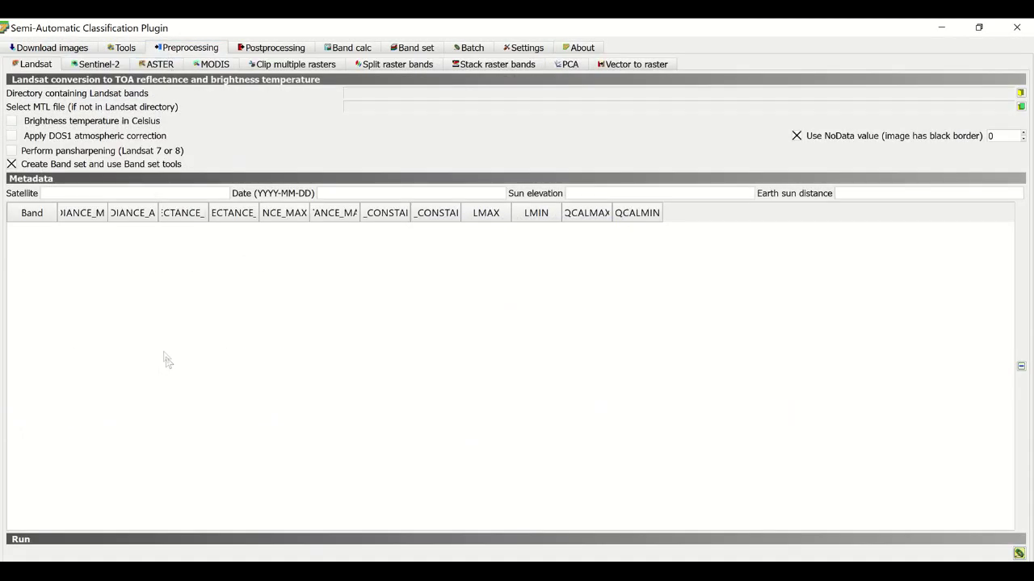
# Step: Set the directory containing the Landsat bands to the DN folder under Mestrado\Lab AP\imagem de satelite\correcoes
pyautogui.click(1020, 94)
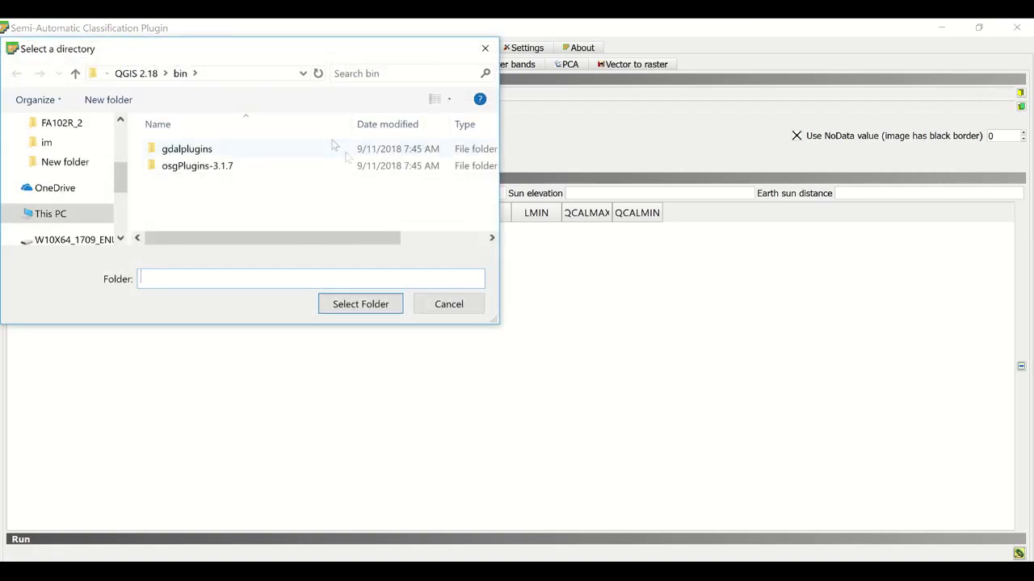
pyautogui.scroll(-1, 83, 142)
pyautogui.click(70, 221)
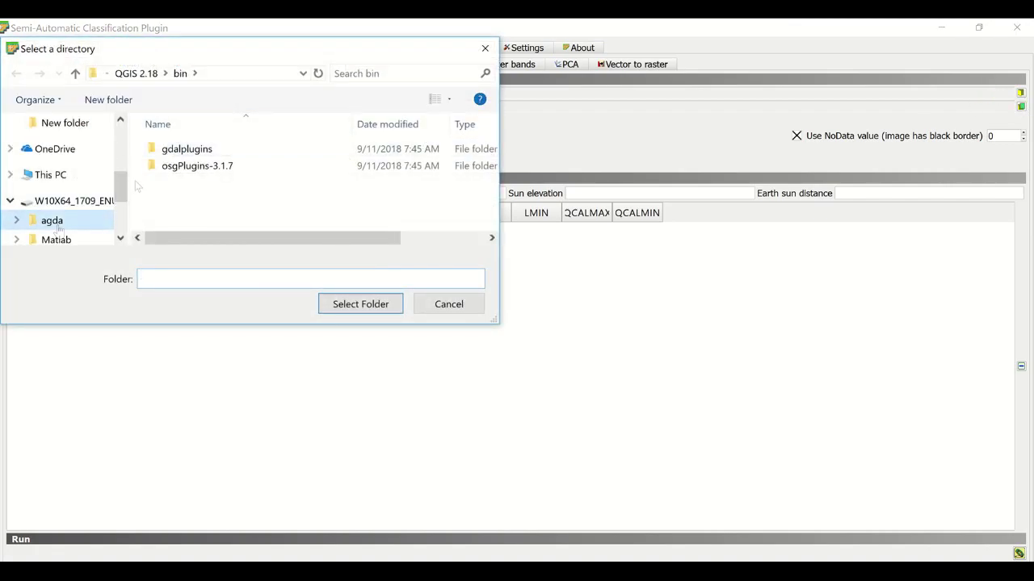
pyautogui.doubleClick(166, 183)
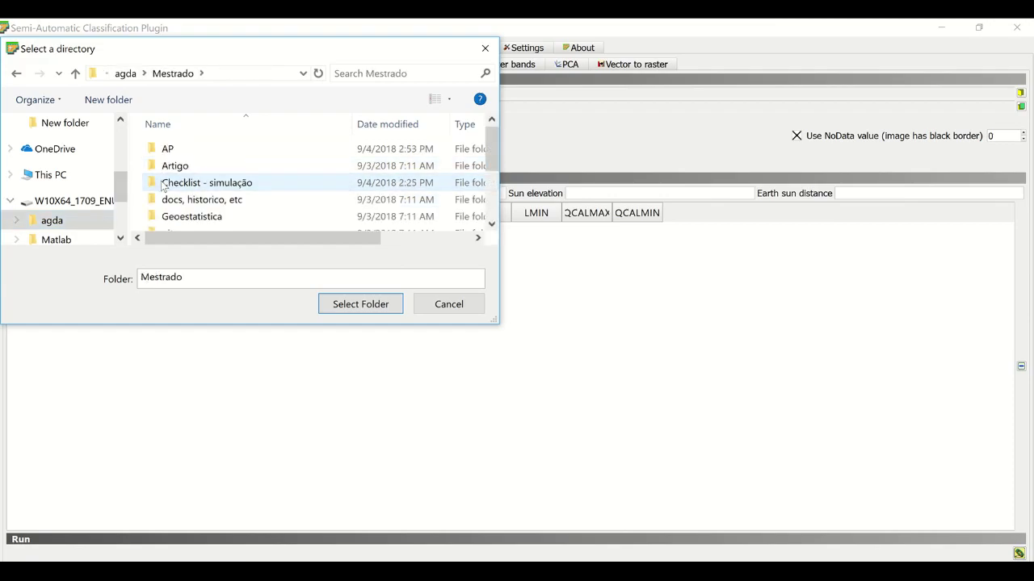
pyautogui.scroll(-1, 164, 189)
pyautogui.doubleClick(166, 155)
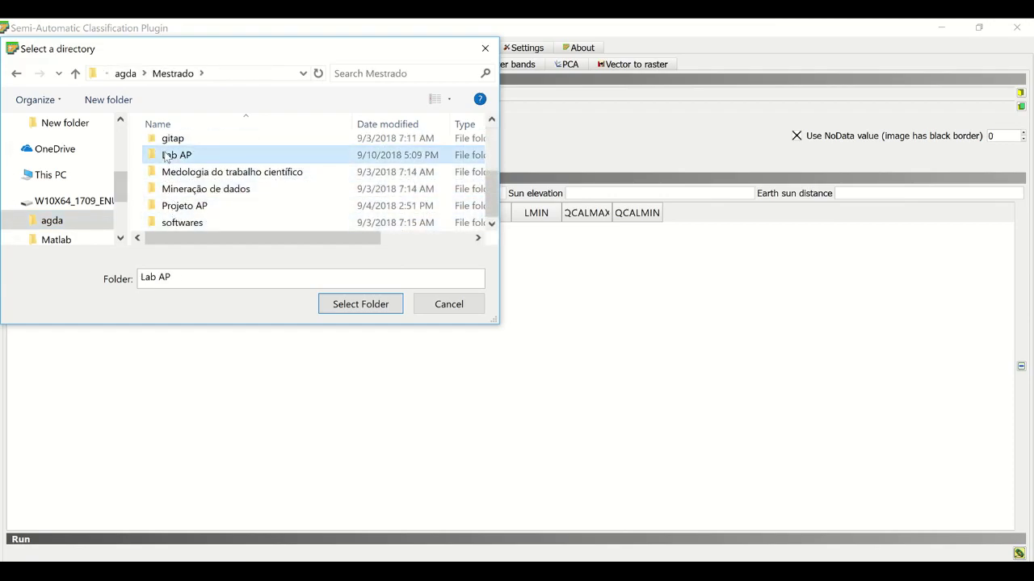
pyautogui.doubleClick(173, 182)
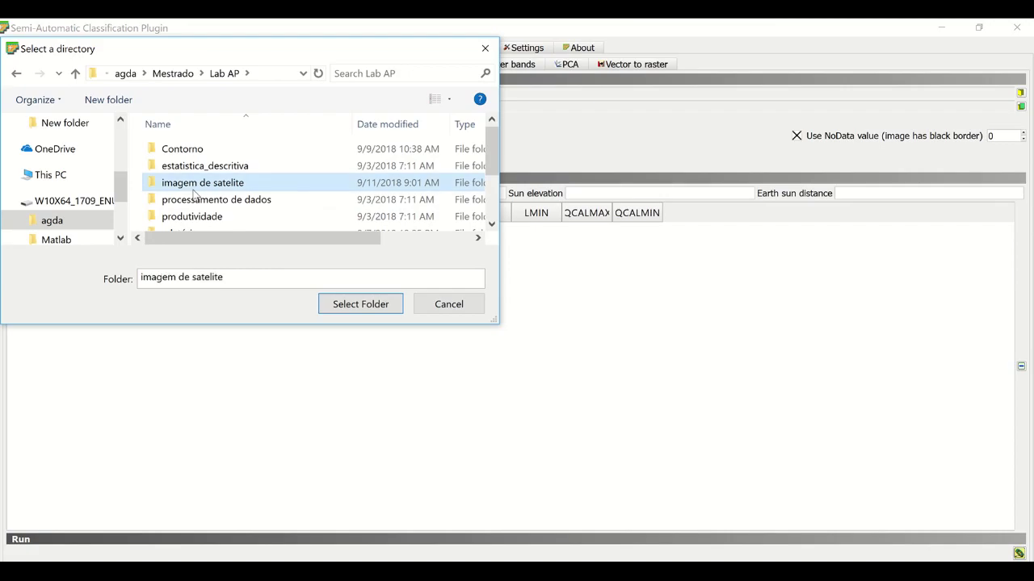
pyautogui.click(186, 164)
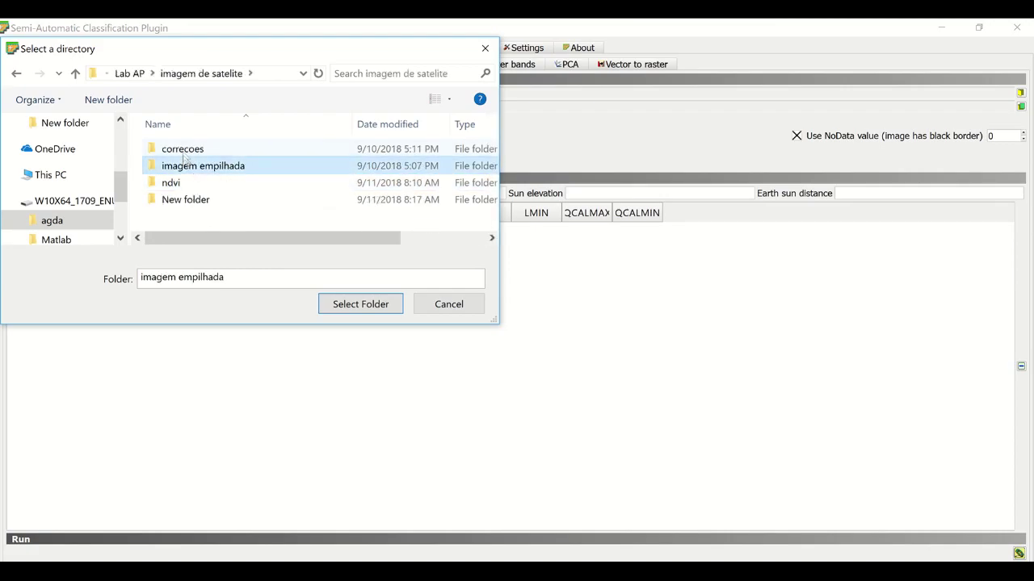
pyautogui.doubleClick(183, 150)
pyautogui.click(182, 153)
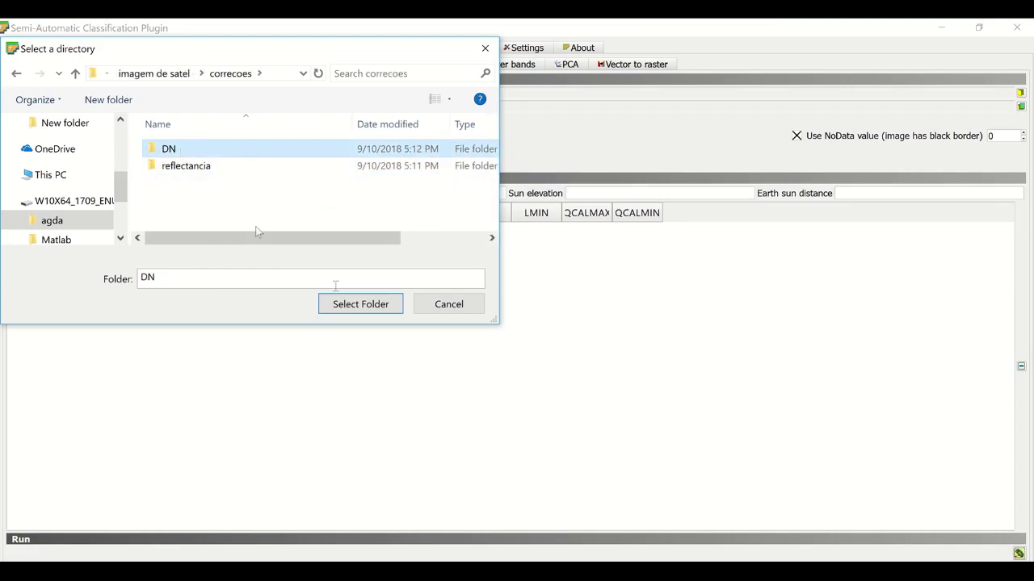
pyautogui.click(350, 302)
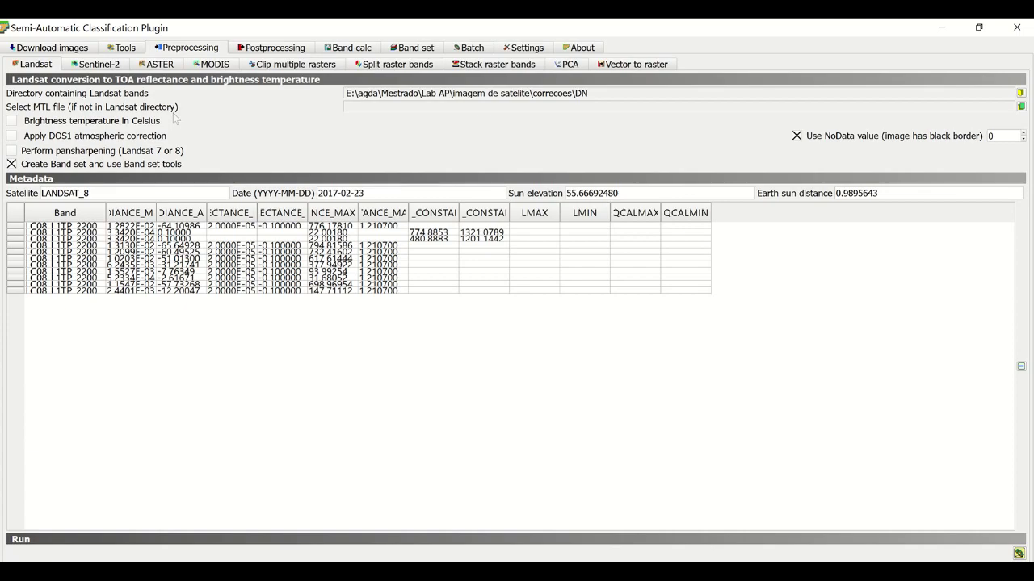
# Step: Load LC08_L1TP_220075_20170223_20170301_01_T1_MTL.txt as the MTL file and enable DOS1 atmospheric correction and pansharpening
pyautogui.click(1020, 105)
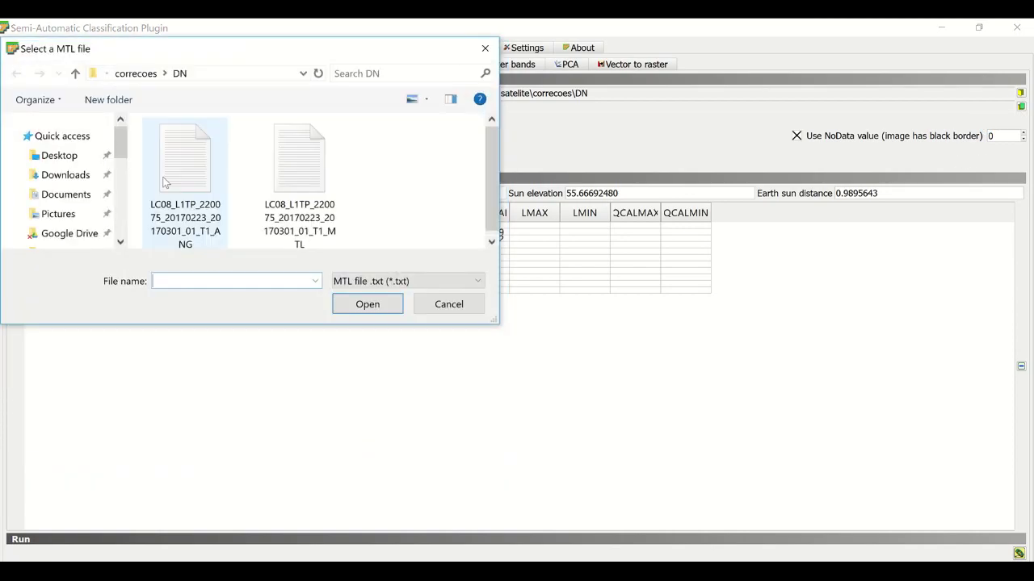
pyautogui.click(299, 170)
pyautogui.click(366, 304)
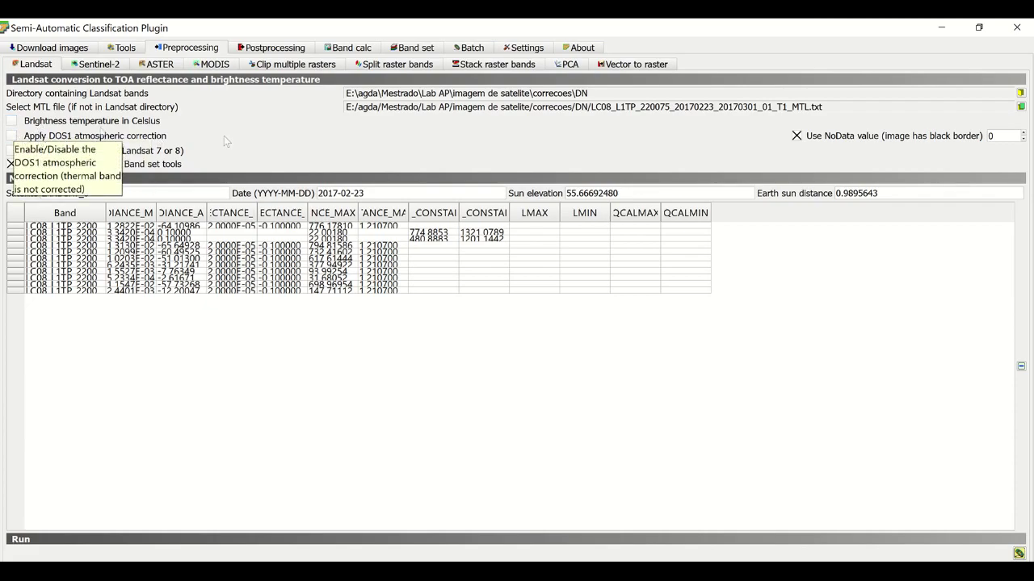
pyautogui.click(60, 137)
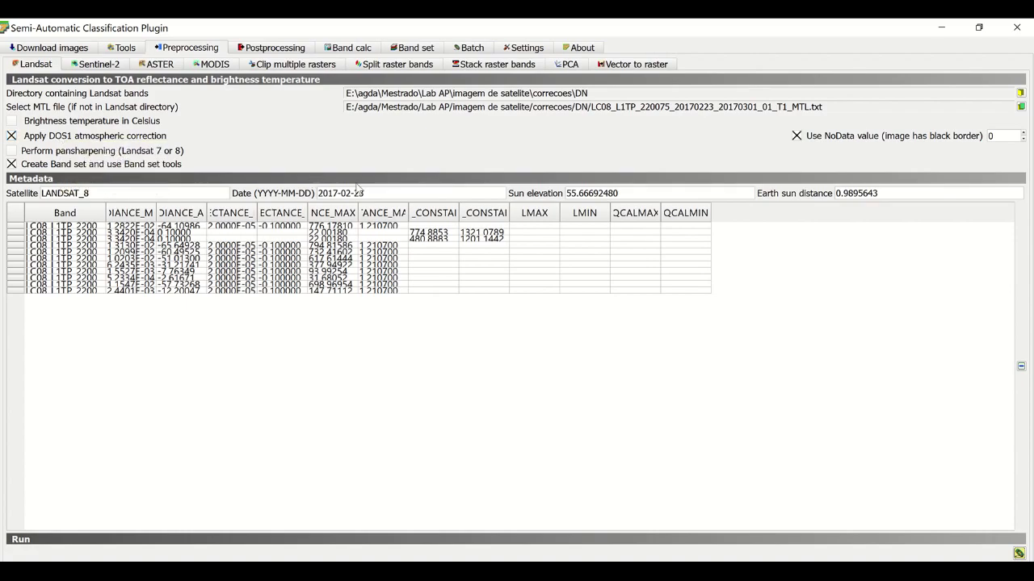
pyautogui.click(12, 150)
# Step: Enlarge rows of the metadata table and widen its Band column to fit the full band file names
pyautogui.moveTo(13, 291)
pyautogui.mouseDown()
pyautogui.moveTo(10, 318)
pyautogui.moveTo(14, 301)
pyautogui.moveTo(14, 310)
pyautogui.mouseUp()
pyautogui.moveTo(13, 229); pyautogui.dragTo(12, 313)
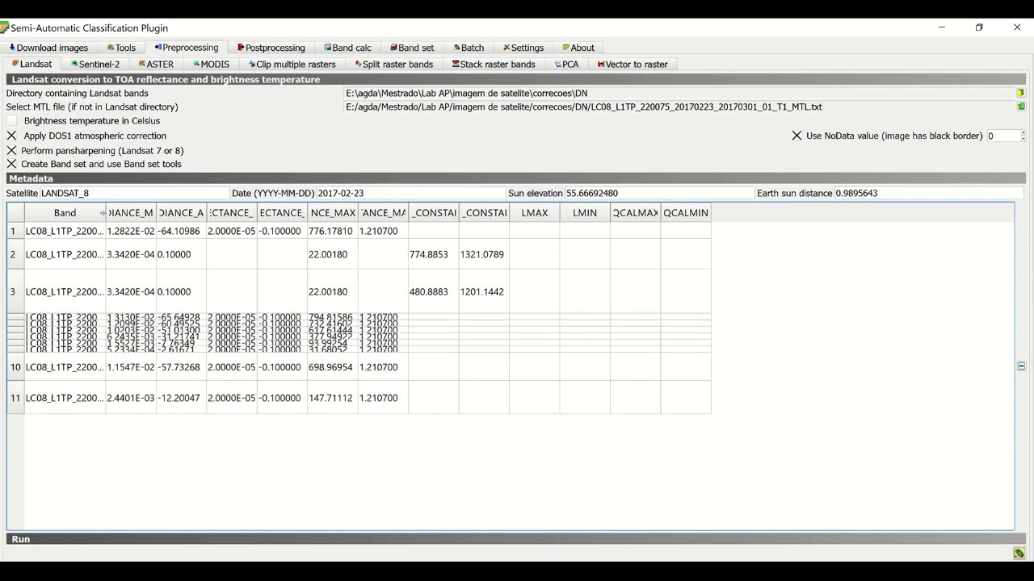
pyautogui.moveTo(104, 213); pyautogui.dragTo(338, 213)
pyautogui.moveTo(321, 257); pyautogui.dragTo(284, 266)
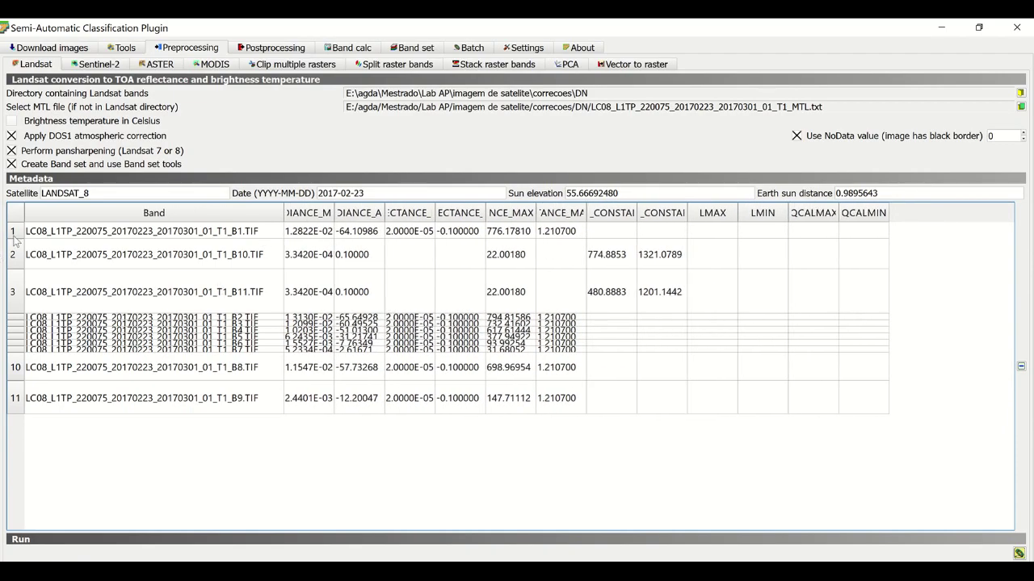
# Step: Remove the B1, B10 and B11 band rows from the metadata table
pyautogui.moveTo(14, 234); pyautogui.dragTo(13, 294)
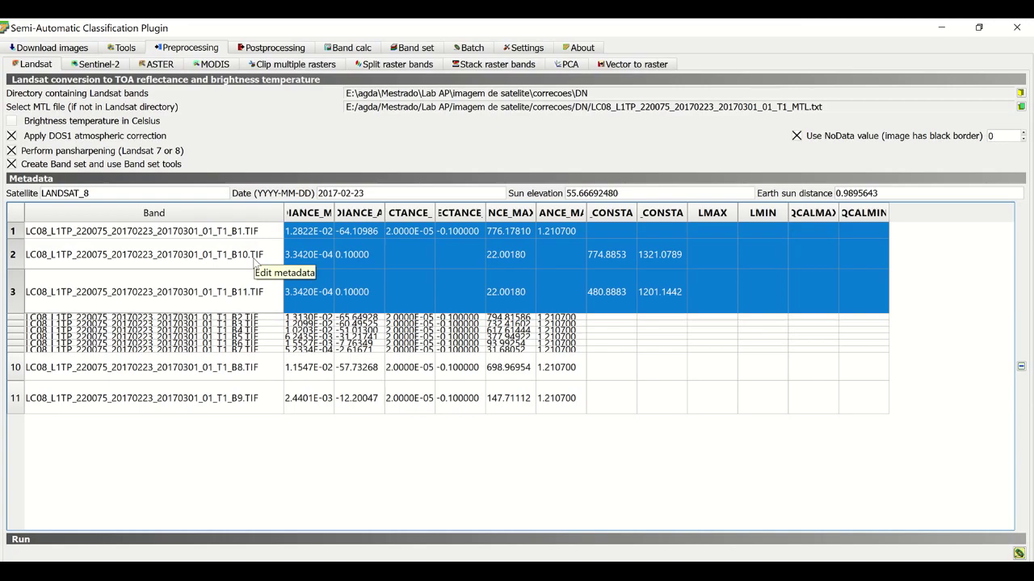
pyautogui.click(1021, 368)
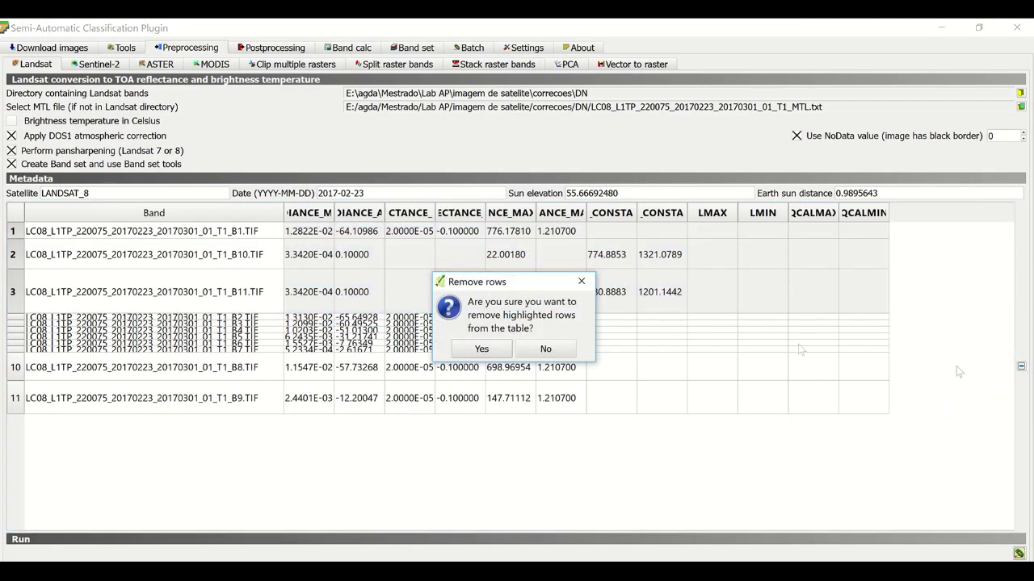
pyautogui.click(481, 350)
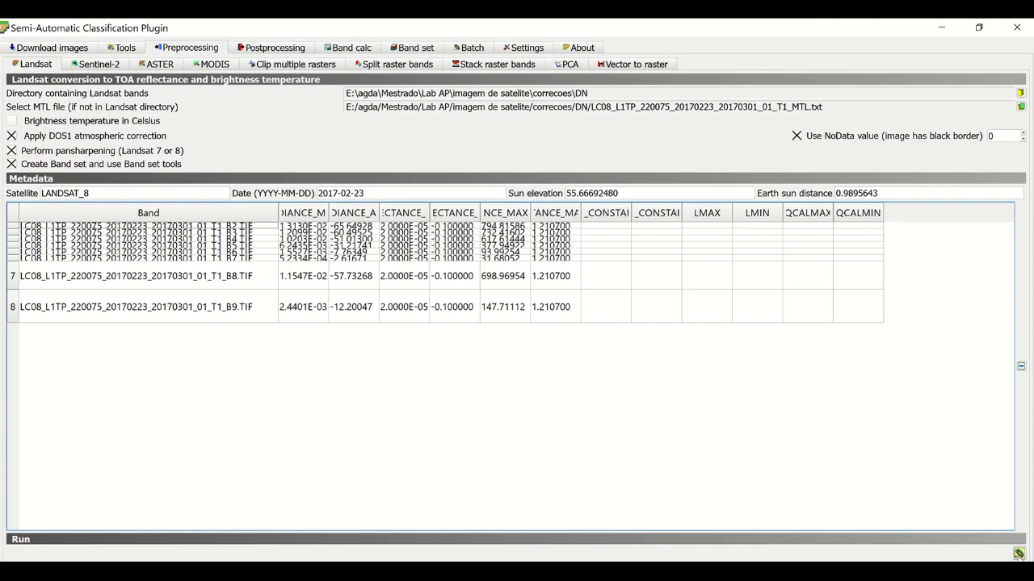
# Step: Run the Landsat conversion and browse for its output directory to the Lab AP folder under agda\Mestrado
pyautogui.click(1019, 554)
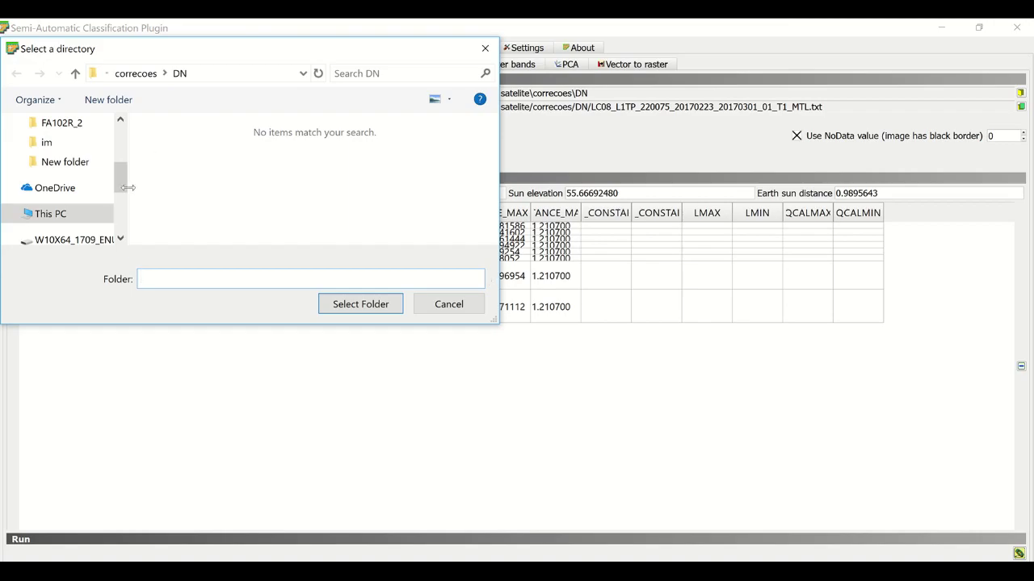
pyautogui.scroll(-1, 77, 212)
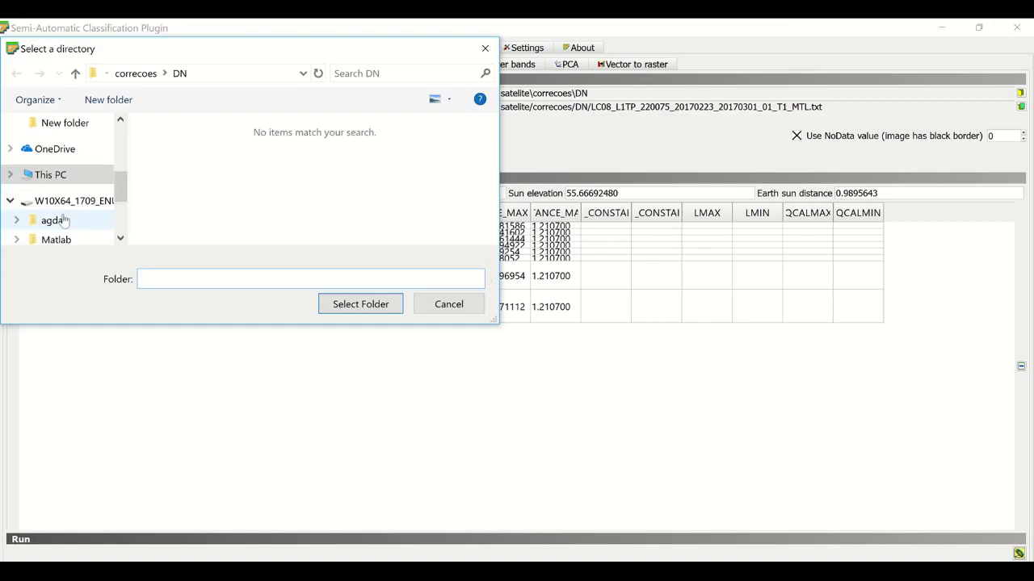
pyautogui.click(55, 221)
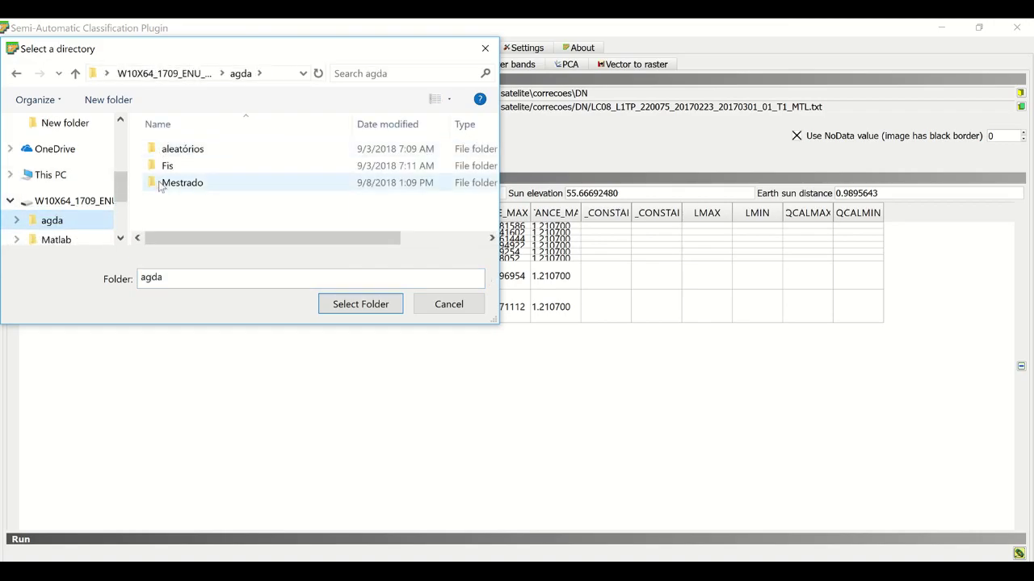
pyautogui.doubleClick(166, 182)
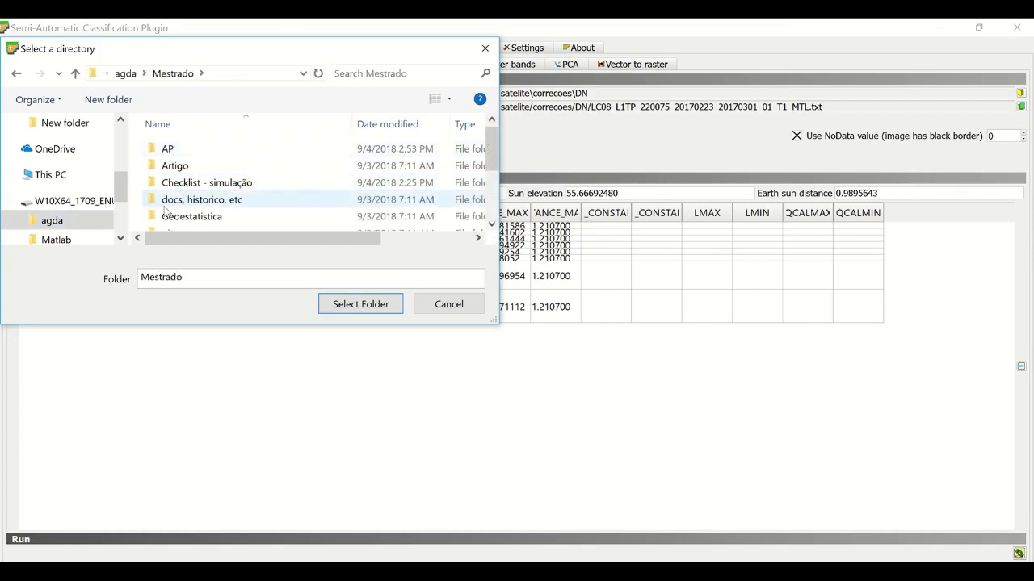
pyautogui.scroll(-2, 166, 210)
pyautogui.click(170, 207)
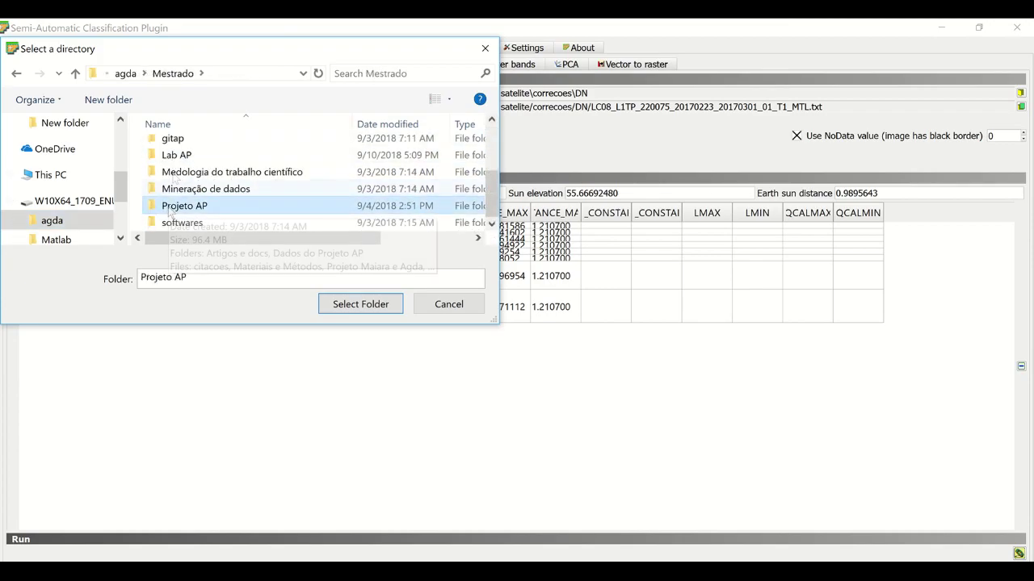
pyautogui.doubleClick(165, 155)
# Step: Choose the reflectancia folder within imagem de satelite\correcoes as the output directory for the converted bands
pyautogui.click(174, 187)
pyautogui.click(175, 188)
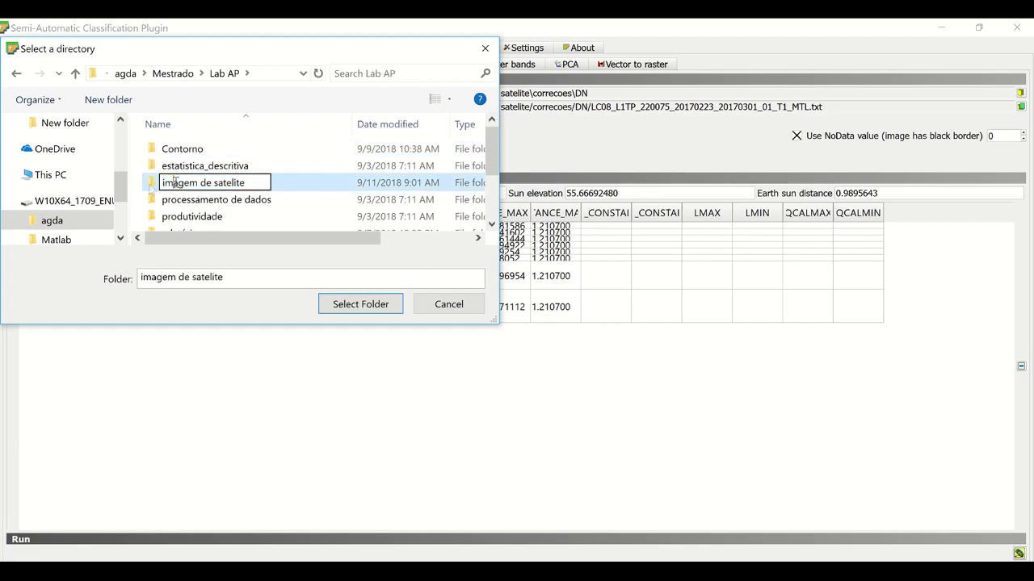
pyautogui.doubleClick(174, 186)
pyautogui.click(160, 167)
pyautogui.click(166, 150)
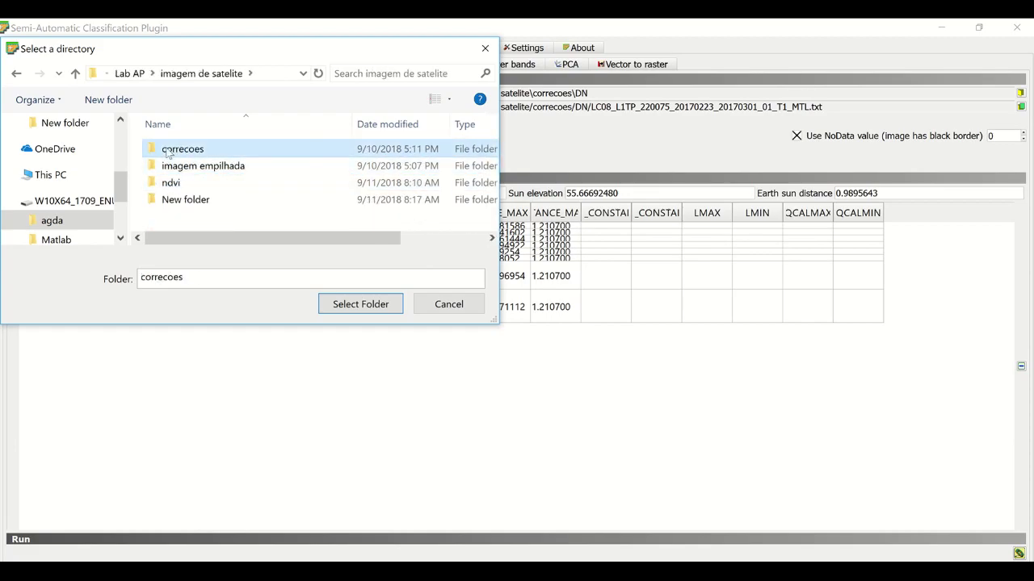
pyautogui.doubleClick(166, 150)
pyautogui.click(171, 168)
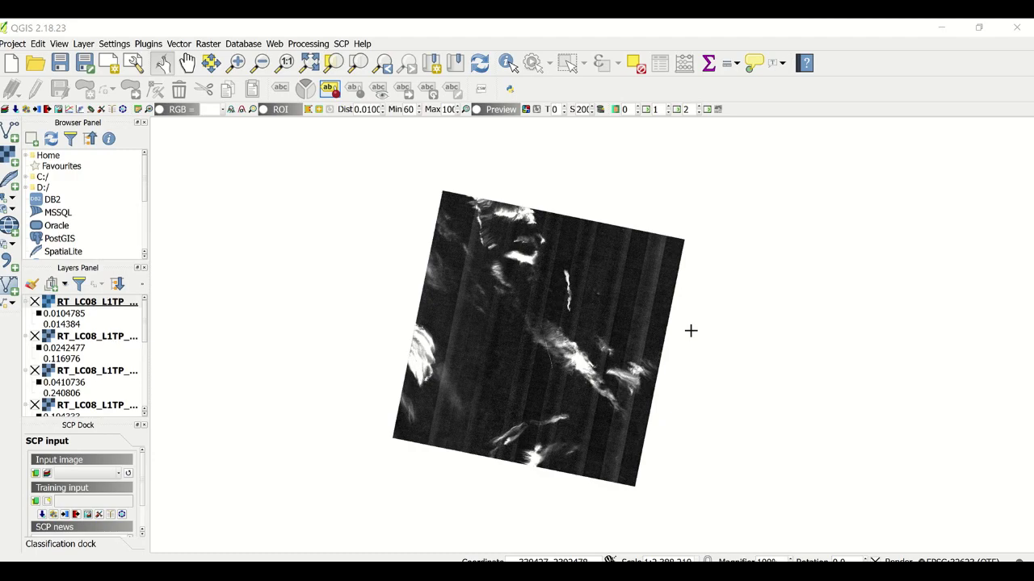
# Step: Open the raster Merge tool and browse for its input files to the correcoes\reflectancia folder
pyautogui.click(208, 45)
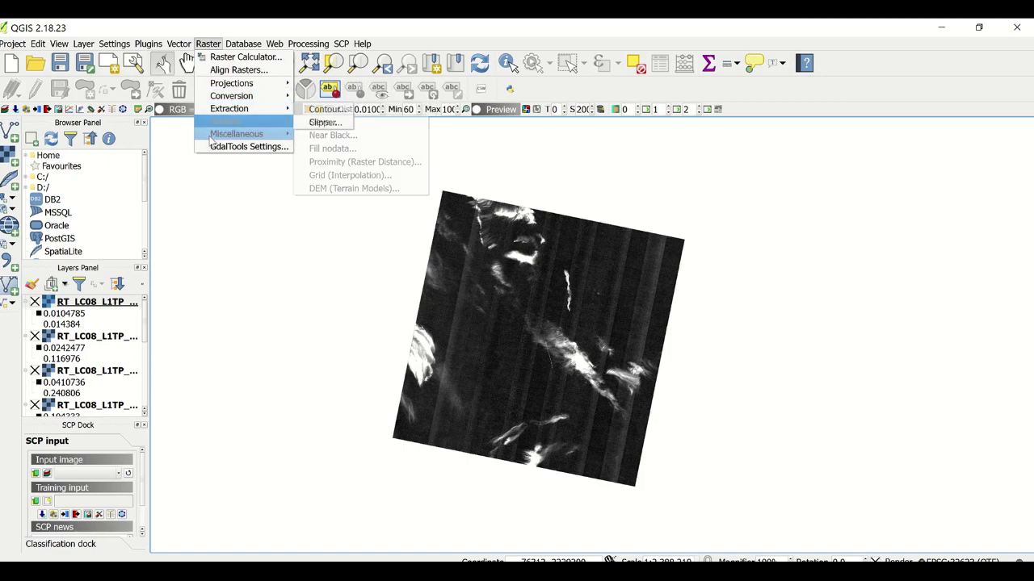
pyautogui.moveTo(236, 135)
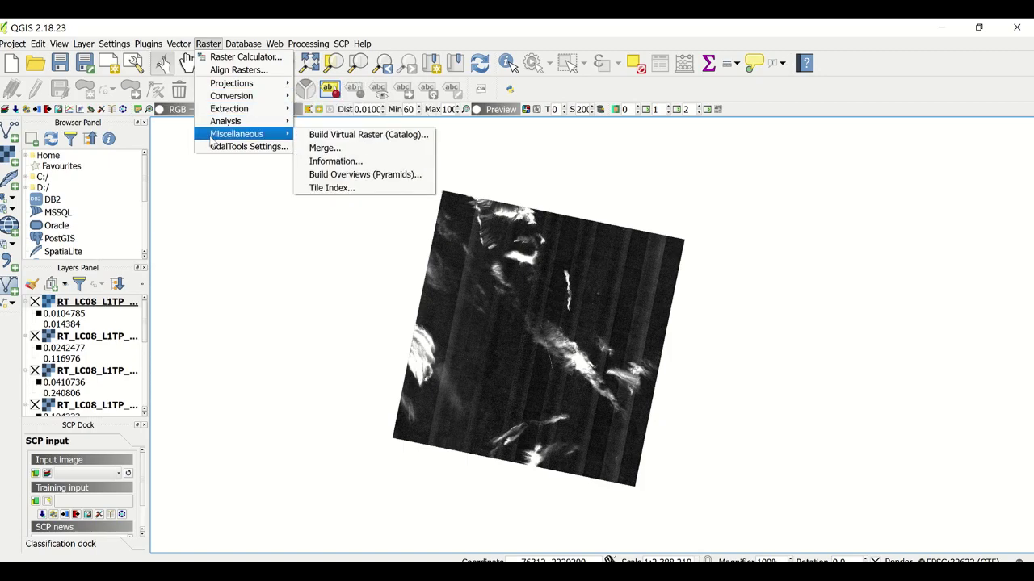
pyautogui.click(323, 148)
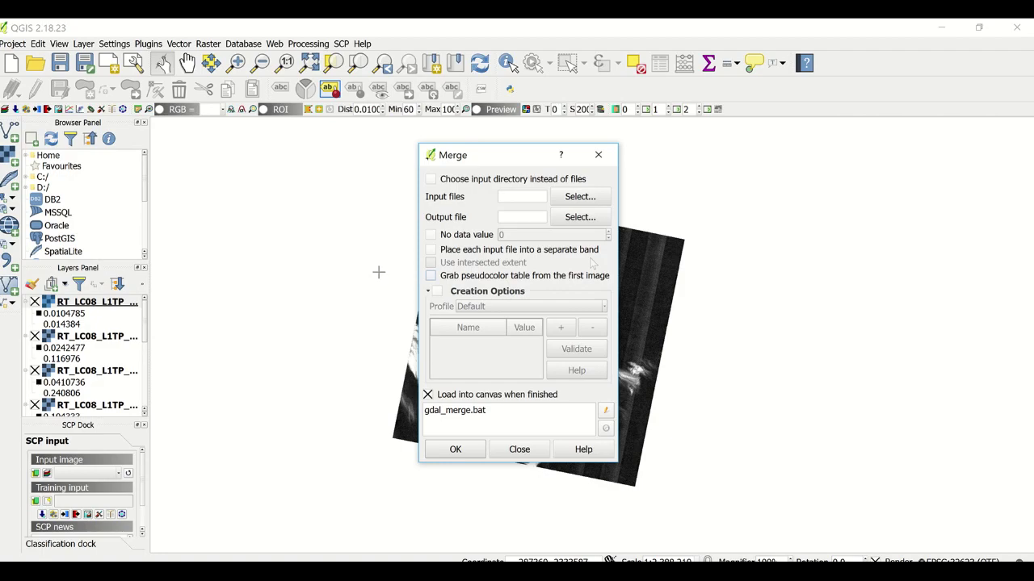
pyautogui.click(559, 200)
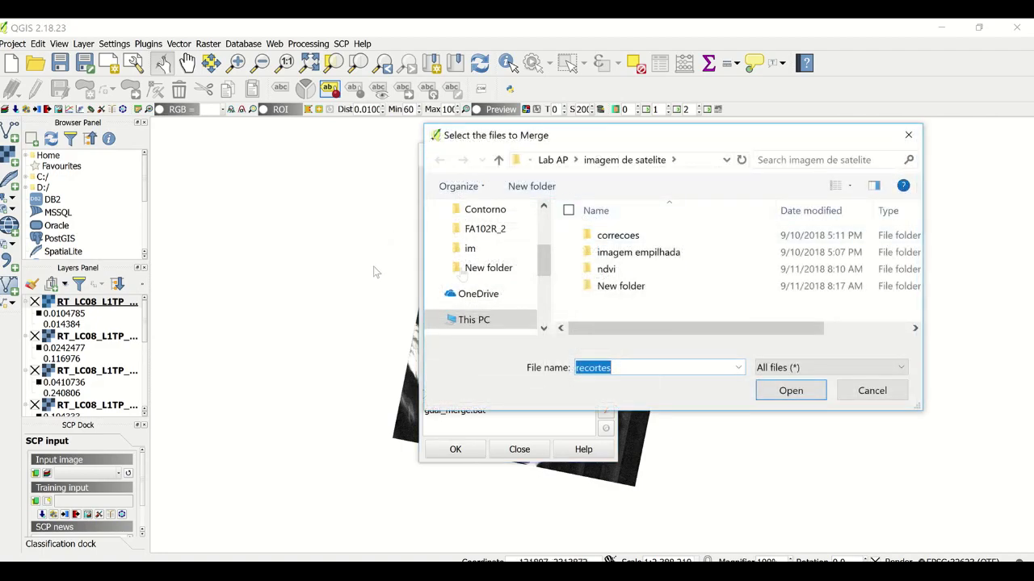
pyautogui.doubleClick(603, 240)
pyautogui.doubleClick(604, 256)
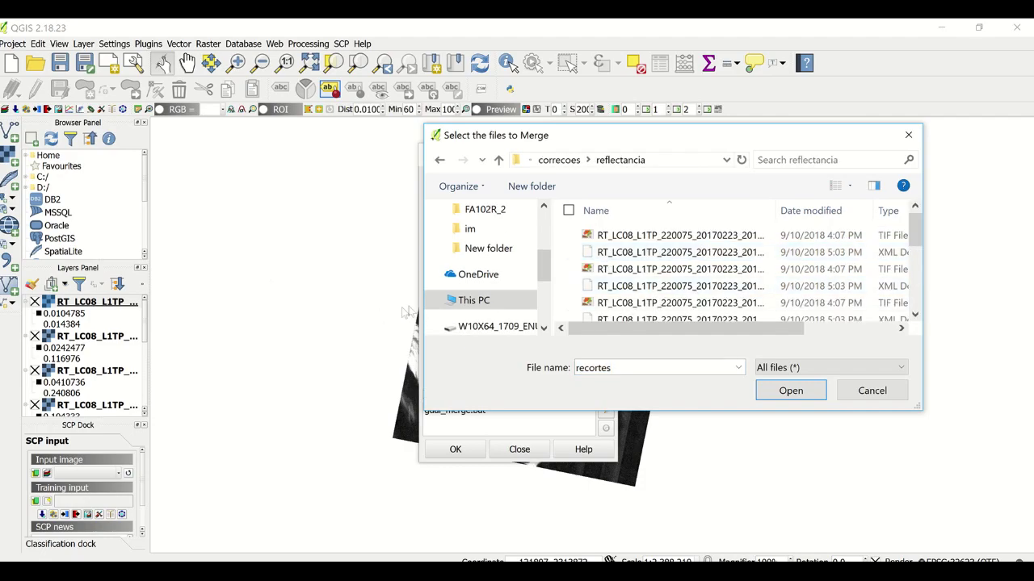
# Step: Widen the file list and choose the B2, B3, B4 and B5 reflectance TIF files as the Merge inputs
pyautogui.moveTo(422, 326); pyautogui.dragTo(194, 327)
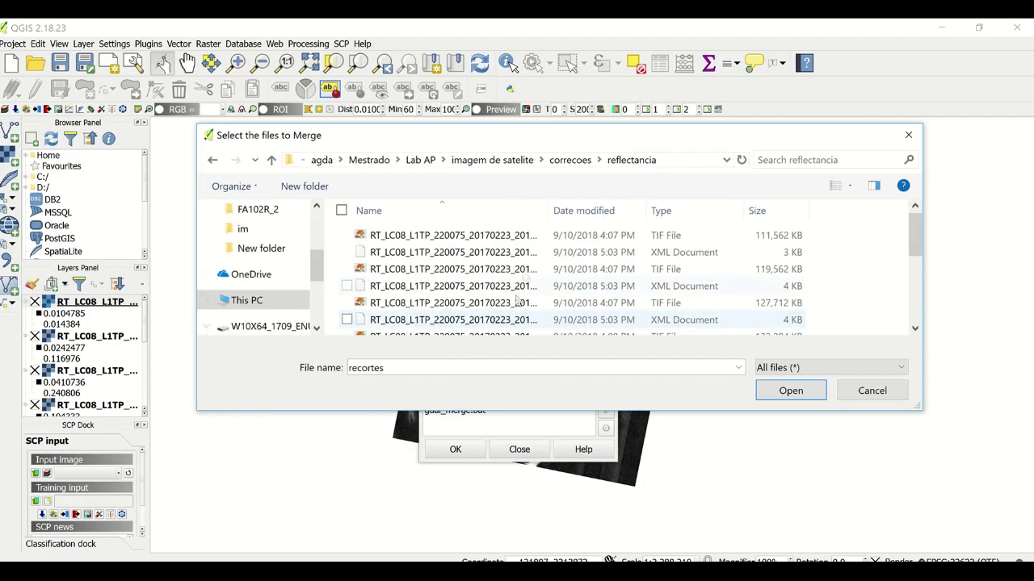
pyautogui.moveTo(547, 214); pyautogui.dragTo(665, 213)
pyautogui.click(598, 236)
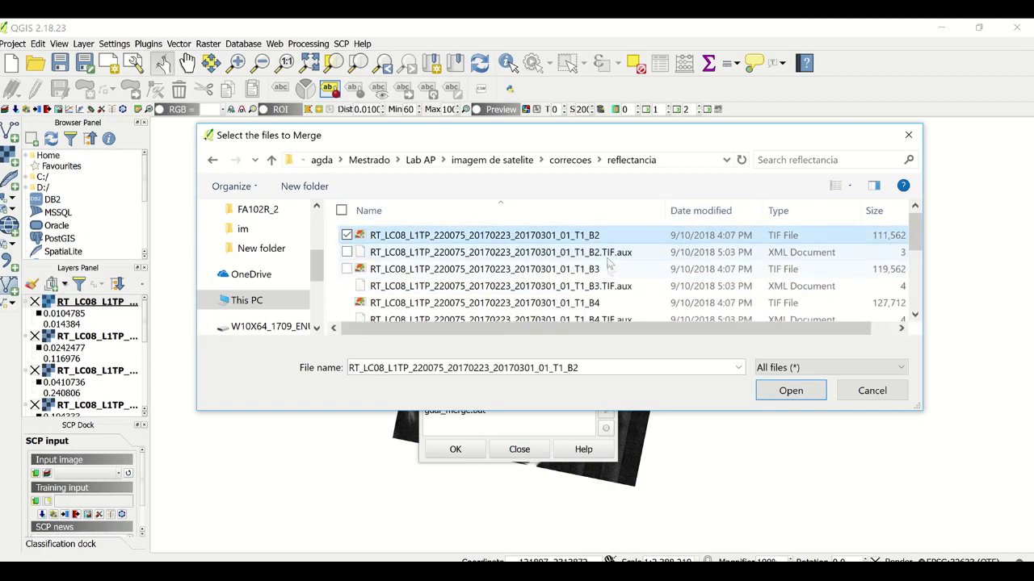
pyautogui.keyDown('ctrl'); pyautogui.click(622, 269); pyautogui.keyUp('ctrl')
pyautogui.keyDown('ctrl'); pyautogui.click(565, 305); pyautogui.keyUp('ctrl')
pyautogui.scroll(-1, 564, 310)
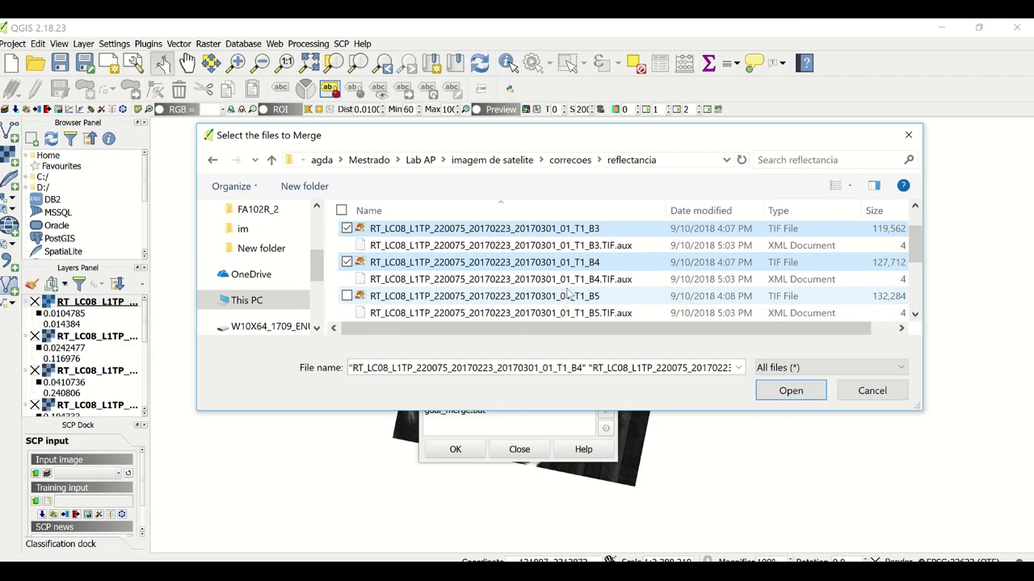
pyautogui.keyDown('ctrl'); pyautogui.click(568, 296); pyautogui.keyUp('ctrl')
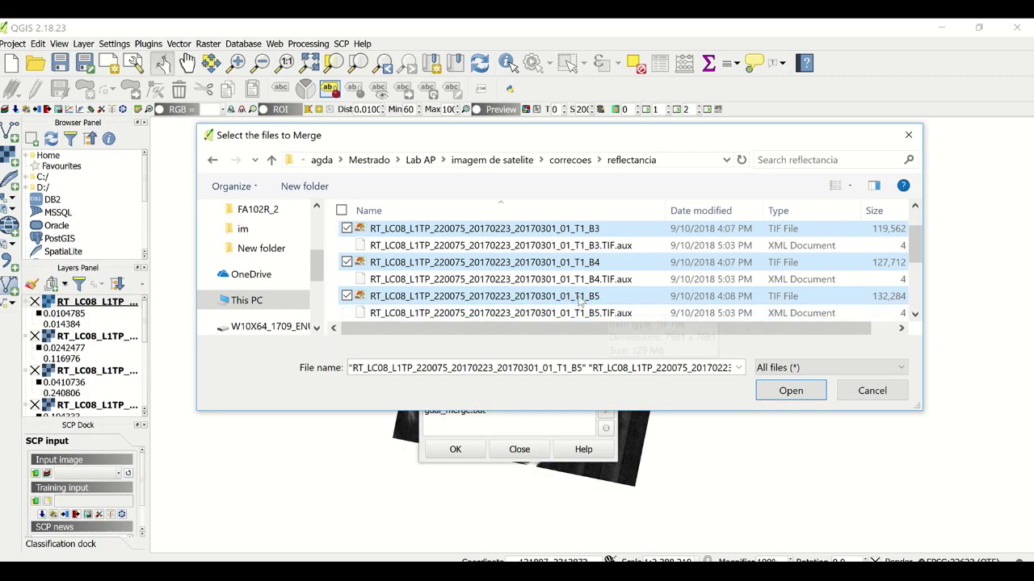
pyautogui.click(816, 396)
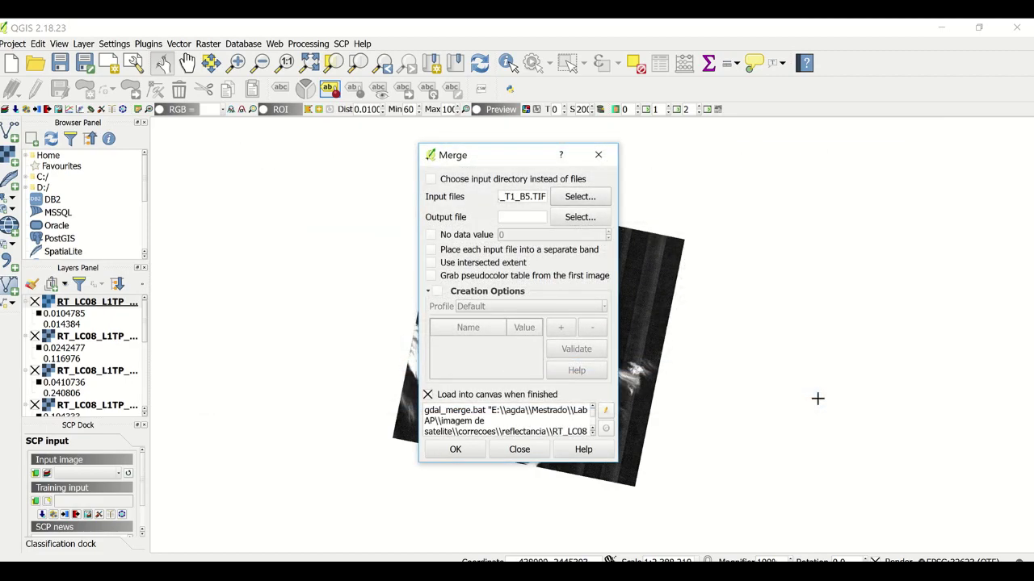
# Step: Set the Merge output to a GeoTIFF named empilhamento in the imagem de satelite\imagem empilhada folder
pyautogui.click(574, 217)
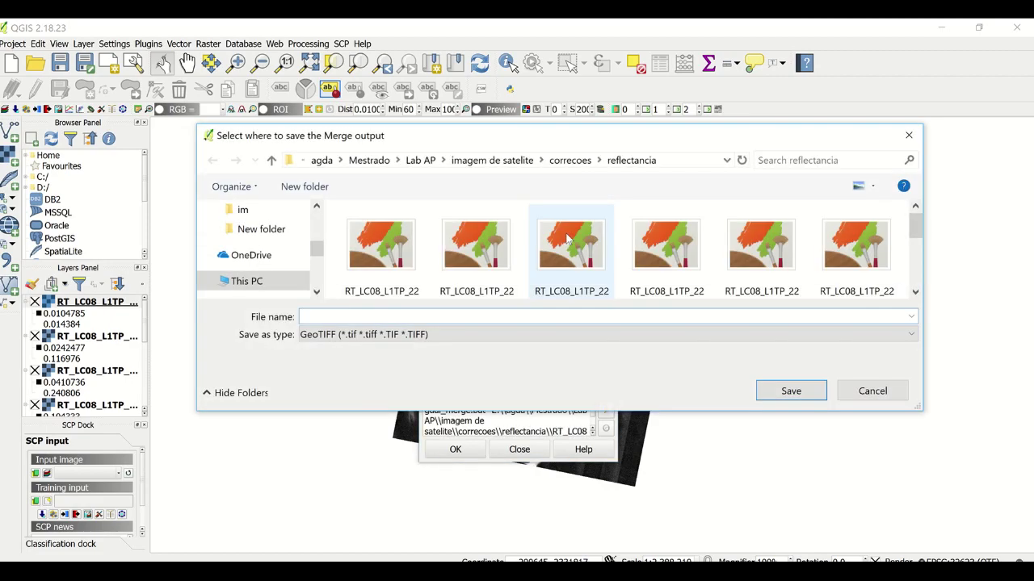
pyautogui.click(452, 164)
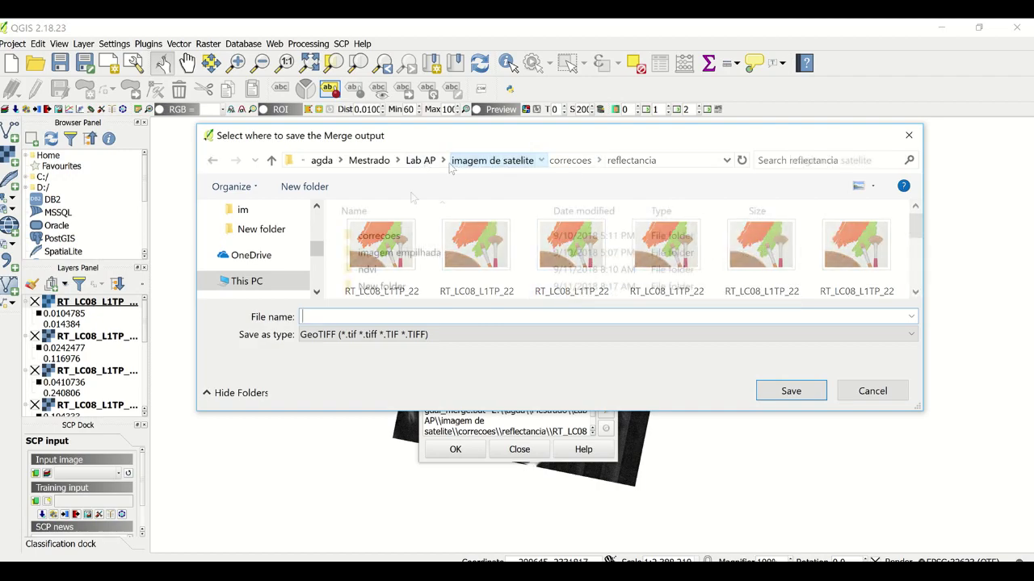
pyautogui.moveTo(379, 257); pyautogui.dragTo(382, 258)
pyautogui.doubleClick(382, 258)
pyautogui.click(429, 318)
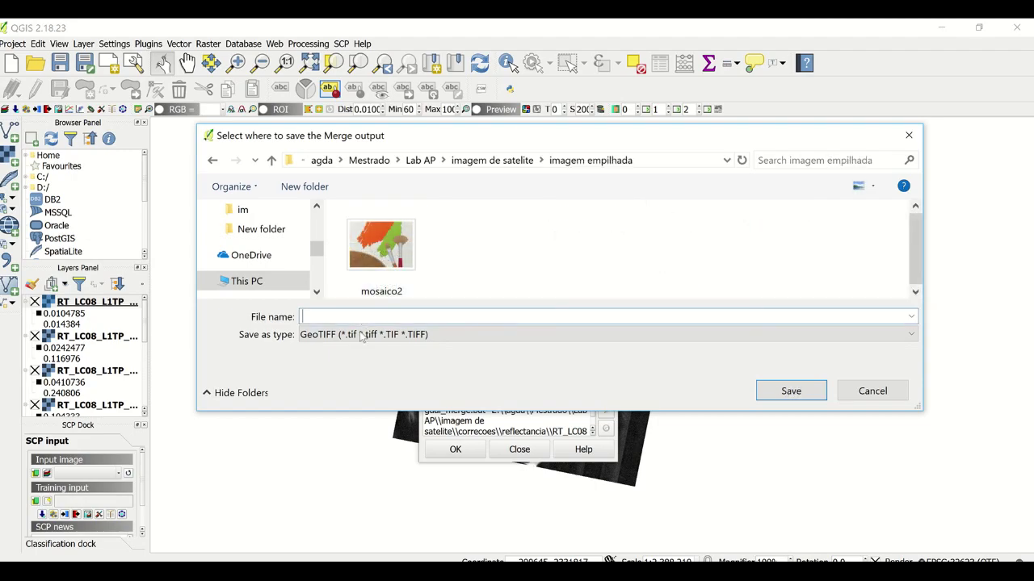
pyautogui.write('m')
pyautogui.press('BackSpace')
pyautogui.write('empilahmento')
pyautogui.press('BackSpace')
pyautogui.press('BackSpace')
pyautogui.press('BackSpace')
pyautogui.press('BackSpace')
pyautogui.press('BackSpace')
pyautogui.press('BackSpace')
pyautogui.write('hamento')
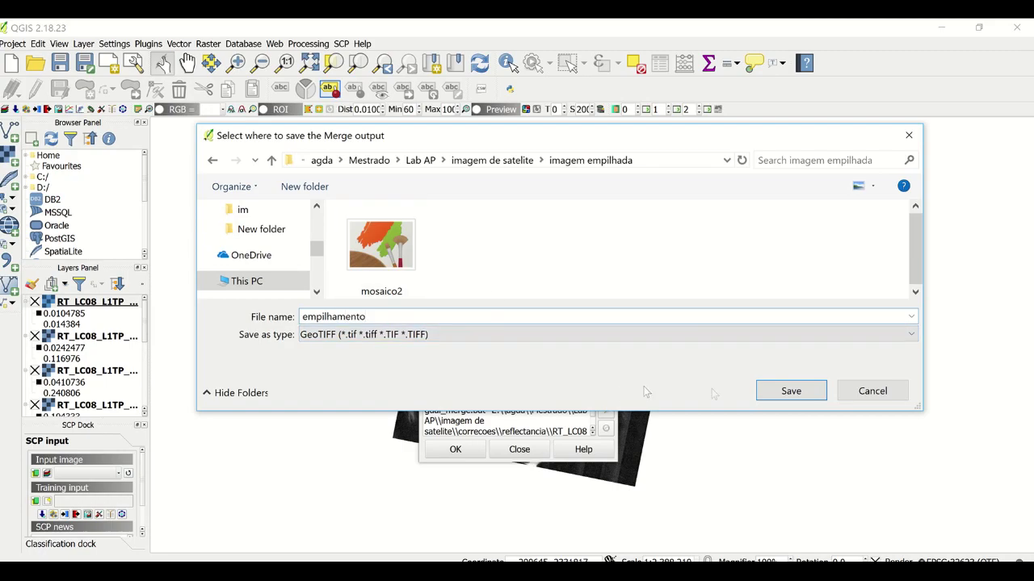
pyautogui.click(788, 391)
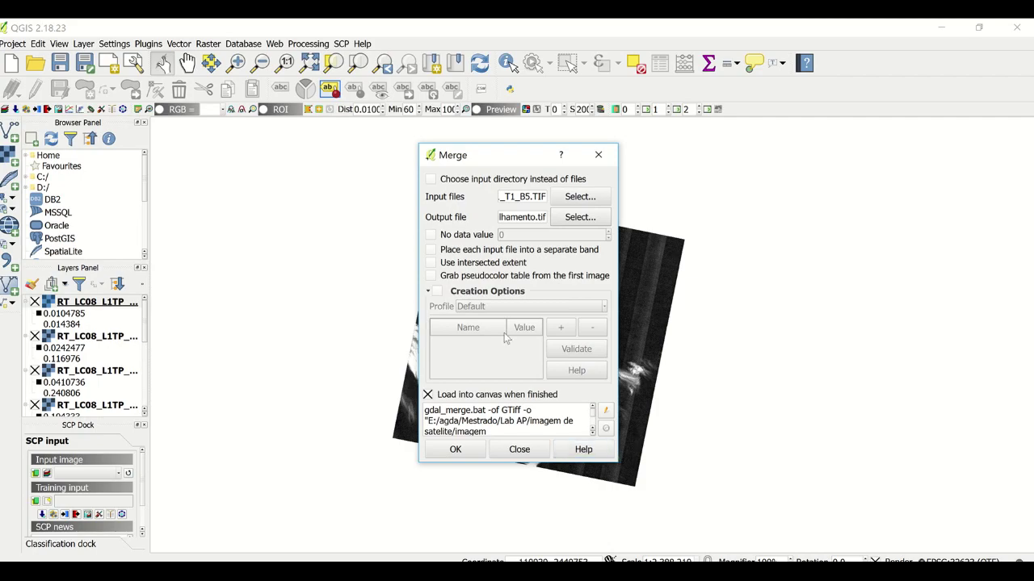
# Step: Place each input file into a separate band and run the merge
pyautogui.moveTo(420, 321); pyautogui.dragTo(237, 330)
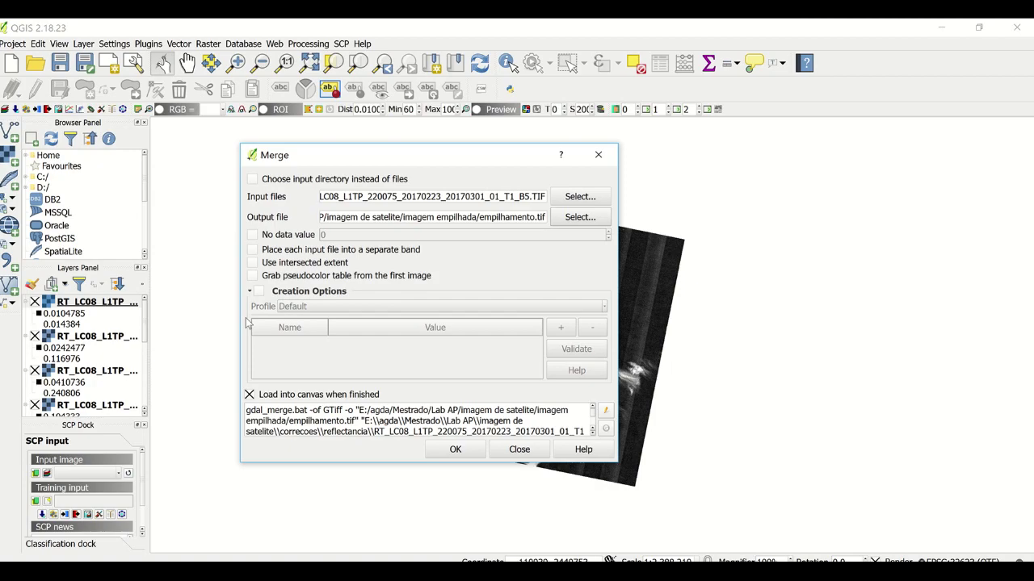
pyautogui.click(253, 250)
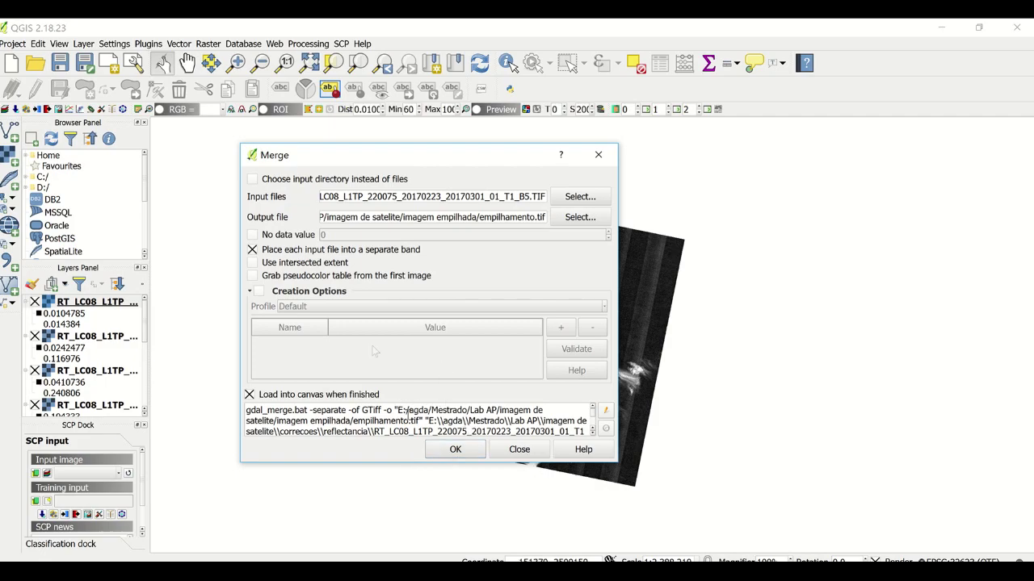
pyautogui.click(408, 39)
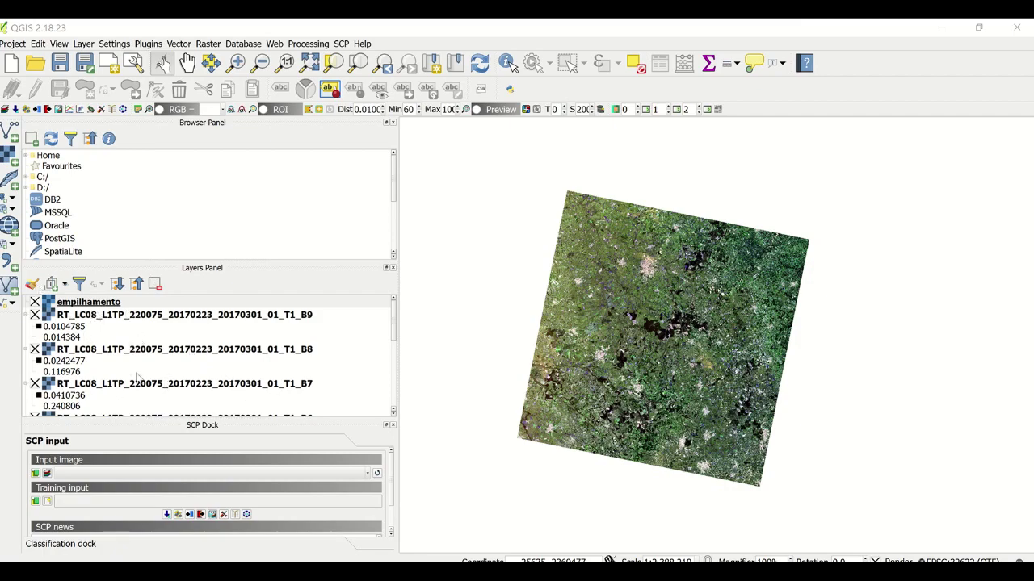
# Step: Remove the RT_LC08 reflectance layers for bands B9, B8, B7, B6, B5 and B4 from the project
pyautogui.click(297, 316)
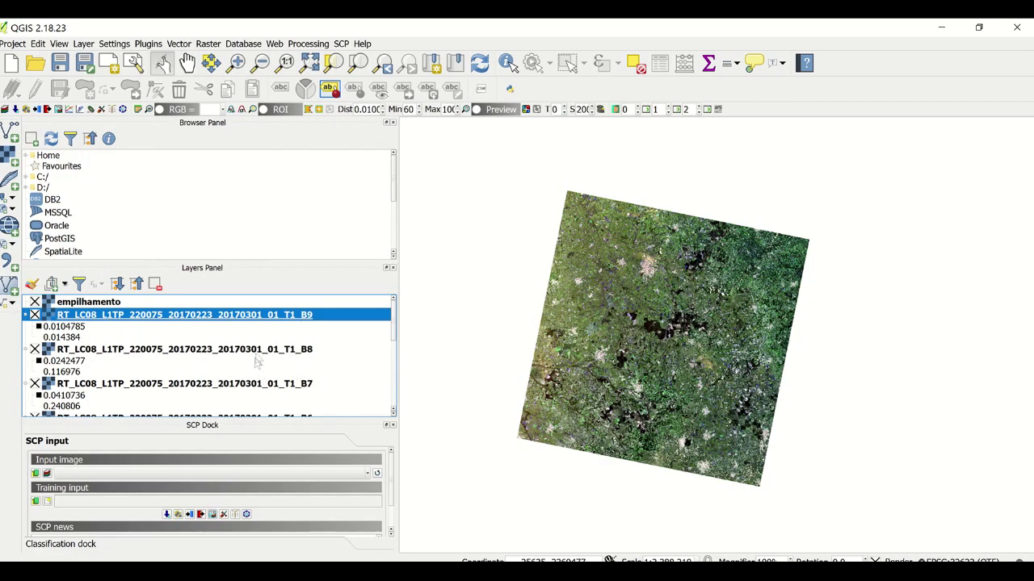
pyautogui.keyDown('ctrl'); pyautogui.click(257, 355); pyautogui.keyUp('ctrl')
pyautogui.keyDown('ctrl'); pyautogui.click(257, 386); pyautogui.keyUp('ctrl')
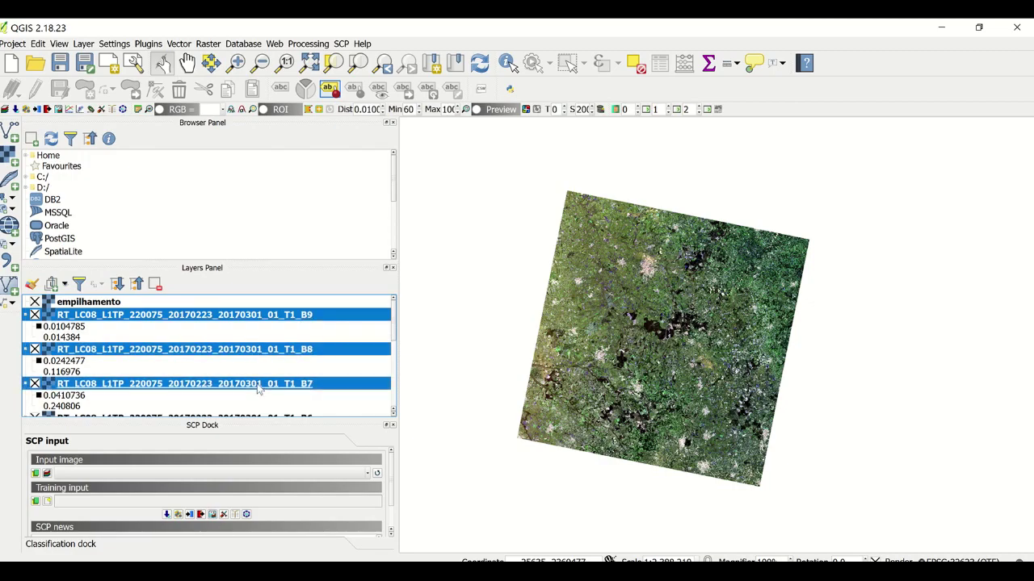
pyautogui.scroll(-1, 258, 388)
pyautogui.keyDown('ctrl'); pyautogui.click(252, 386); pyautogui.keyUp('ctrl')
pyautogui.scroll(-1, 252, 392)
pyautogui.keyDown('ctrl'); pyautogui.click(241, 388); pyautogui.keyUp('ctrl')
pyautogui.keyDown('ctrl'); pyautogui.click(237, 416); pyautogui.keyUp('ctrl')
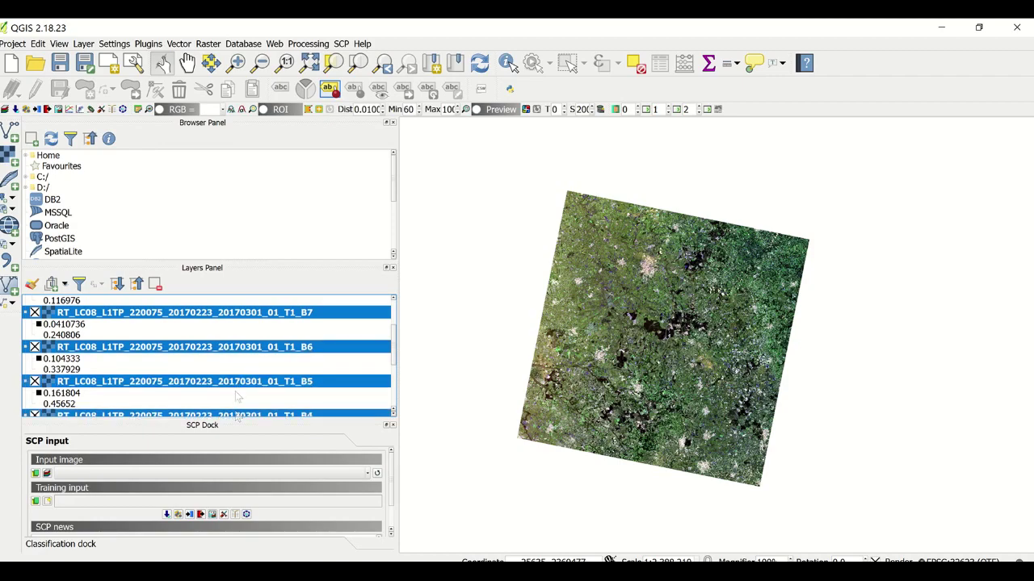
pyautogui.scroll(-1, 239, 397)
pyautogui.rightClick(242, 372)
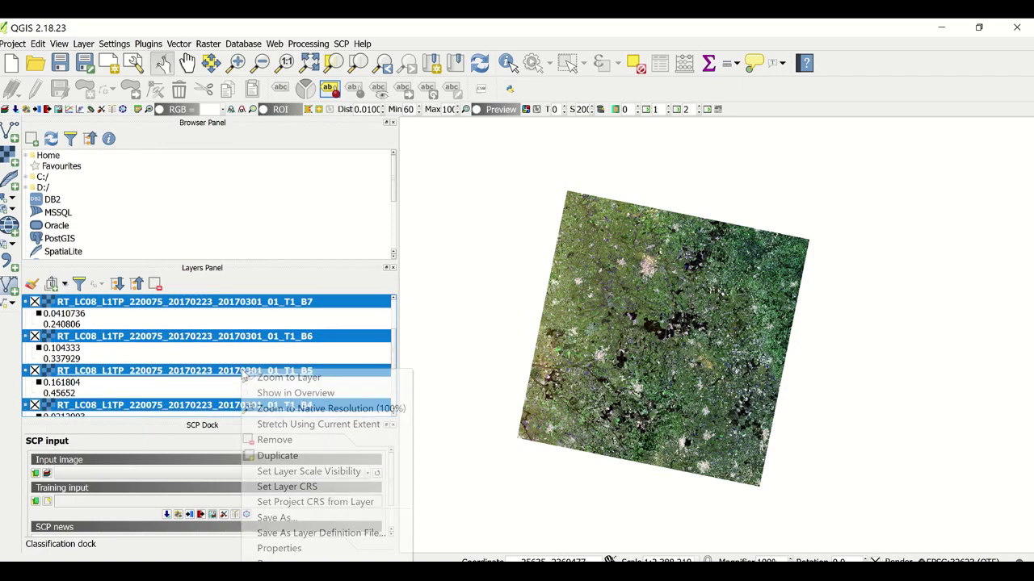
pyautogui.click(260, 440)
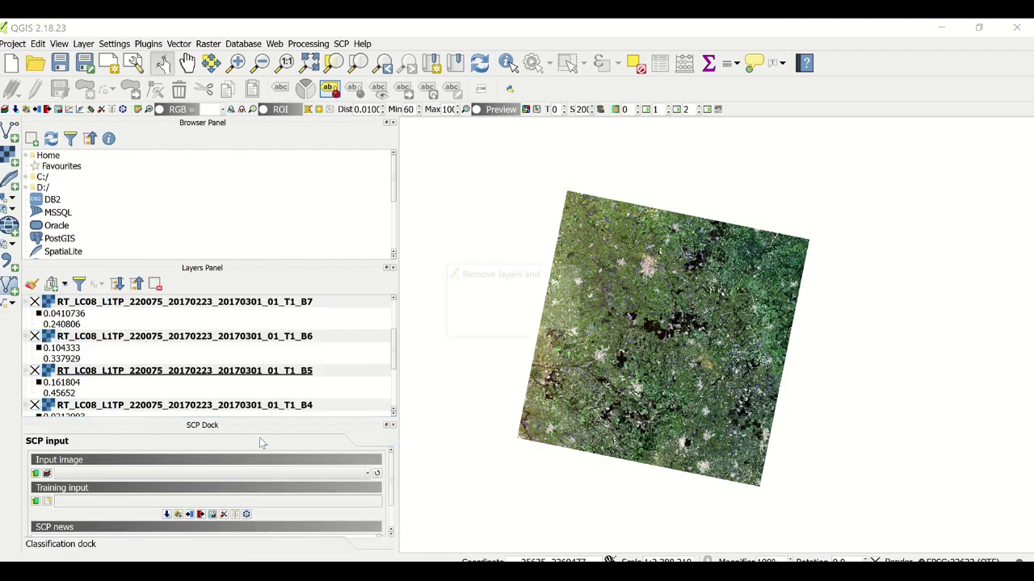
pyautogui.click(477, 326)
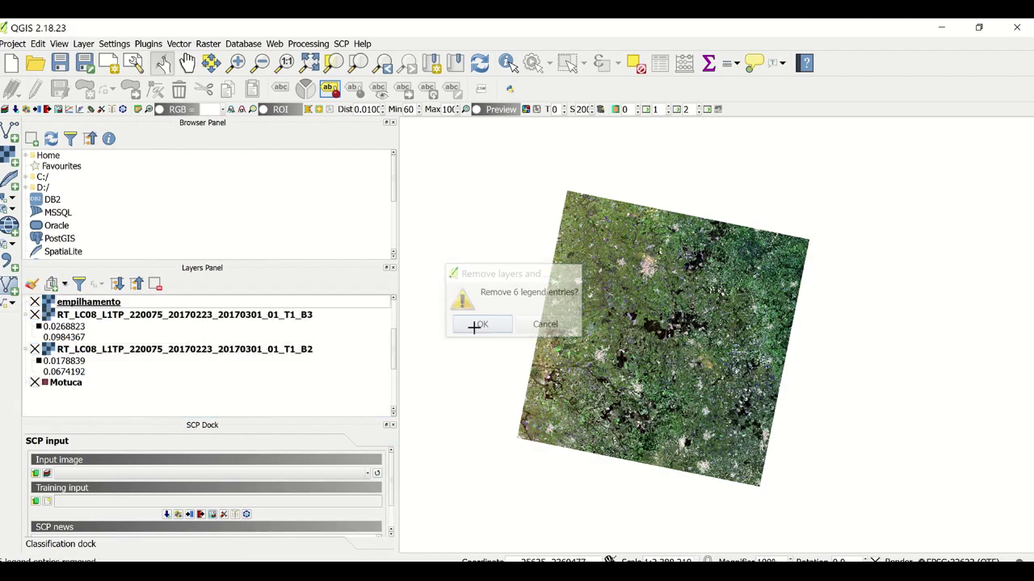
# Step: Remove the RT_LC08 reflectance layers for bands B3 and B2 from the project
pyautogui.click(162, 317)
pyautogui.keyDown('ctrl'); pyautogui.click(156, 357); pyautogui.keyUp('ctrl')
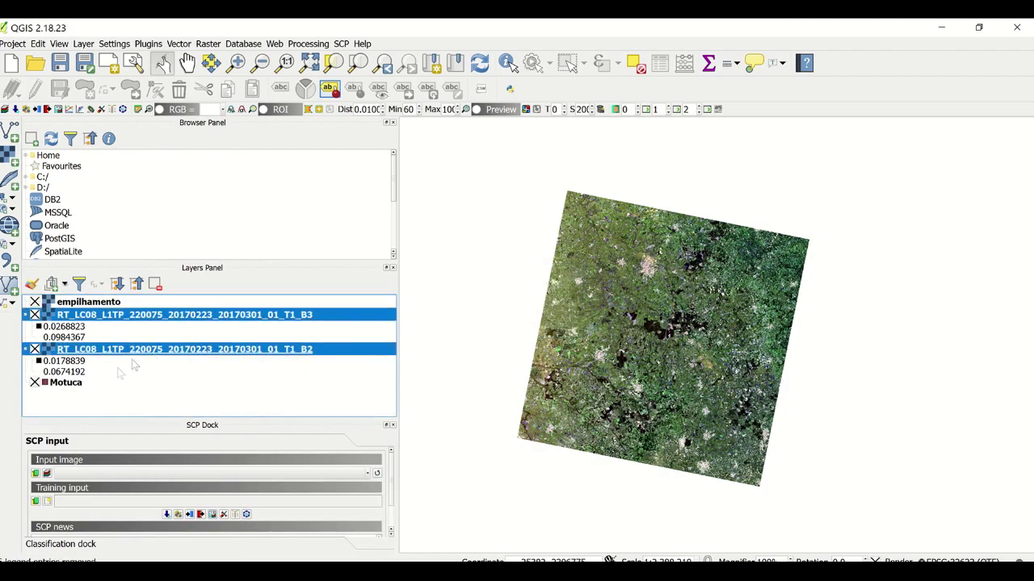
pyautogui.rightClick(146, 356)
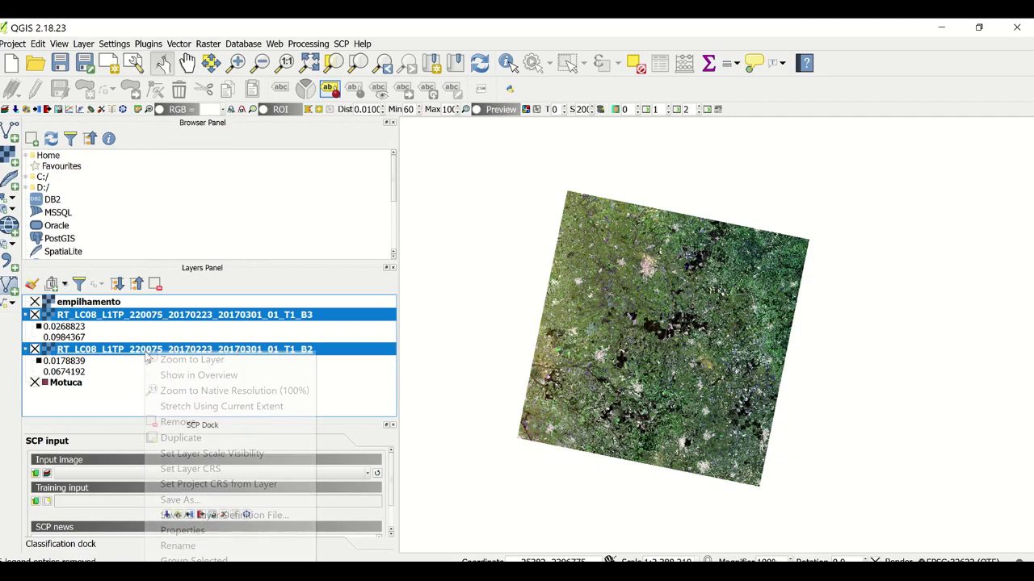
pyautogui.click(173, 421)
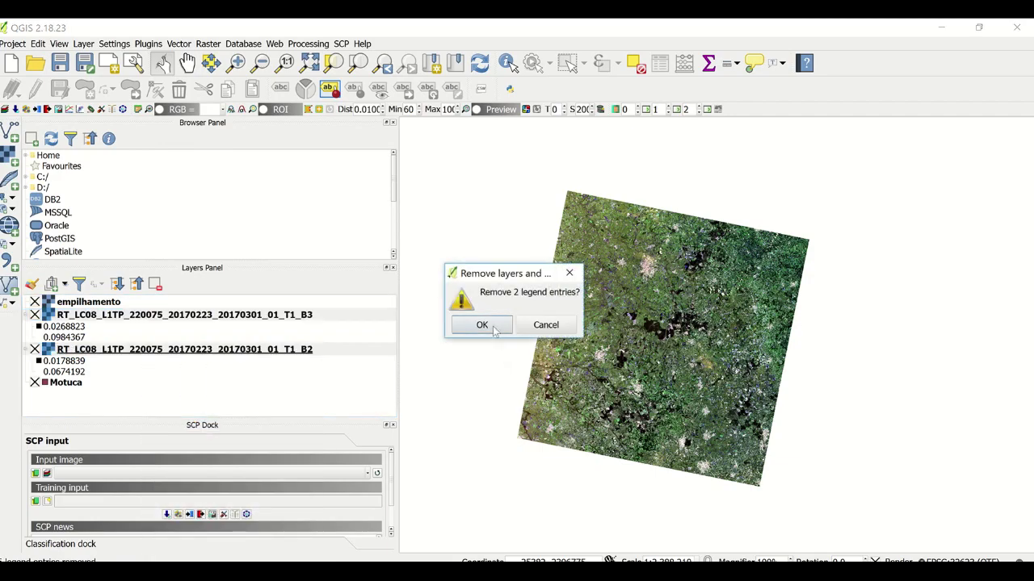
pyautogui.click(482, 324)
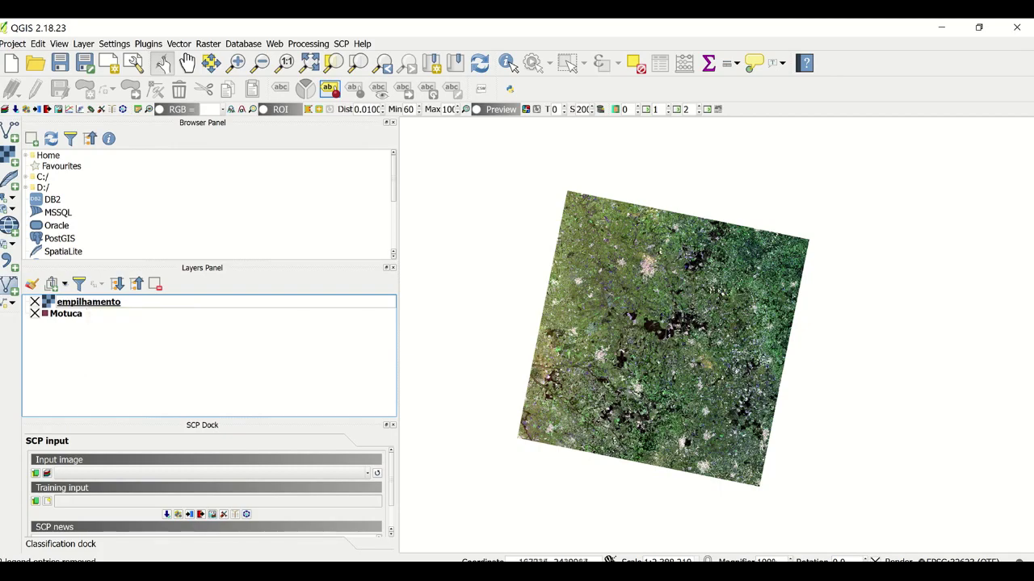
# Step: Set the empilhamento layer's multiband color rendering to Band 3 for red and Band 1 (Gray) for blue
pyautogui.click(96, 304)
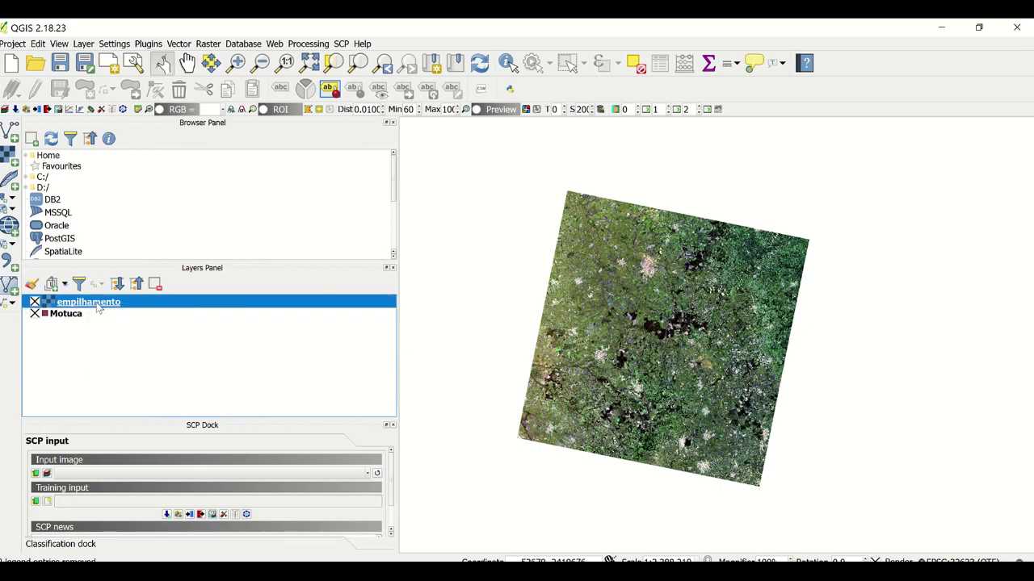
pyautogui.doubleClick(93, 305)
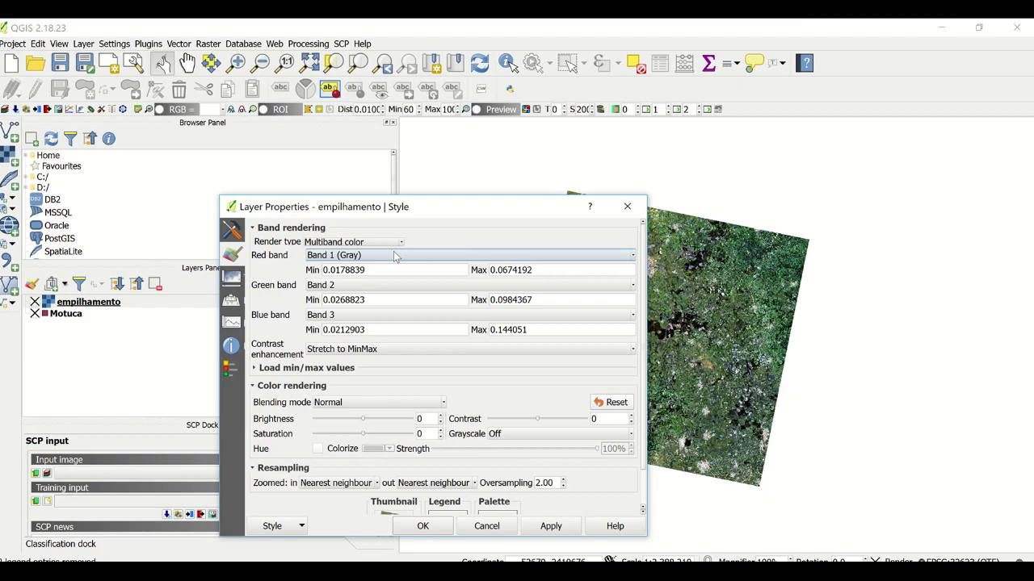
pyautogui.click(394, 256)
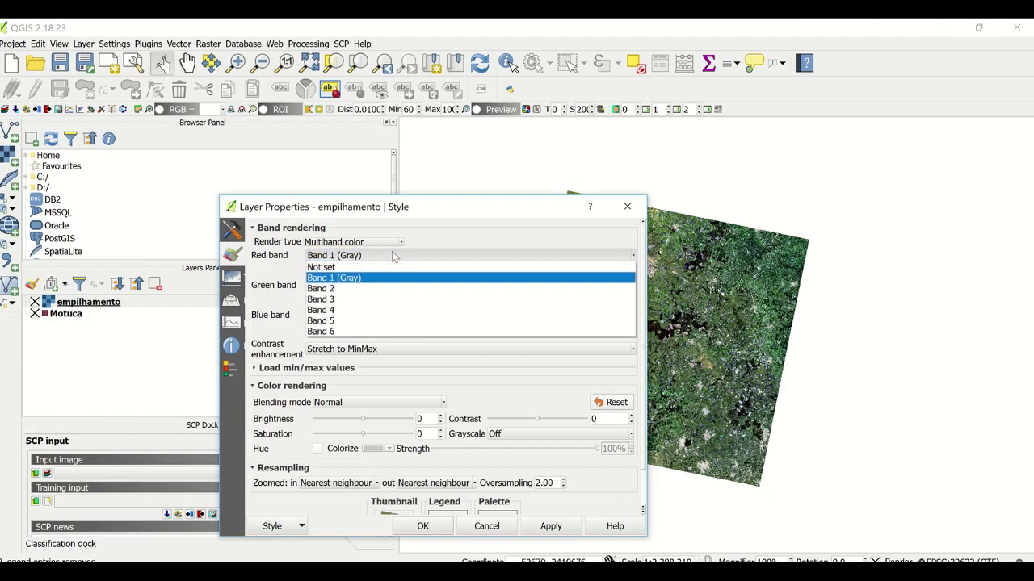
pyautogui.click(363, 304)
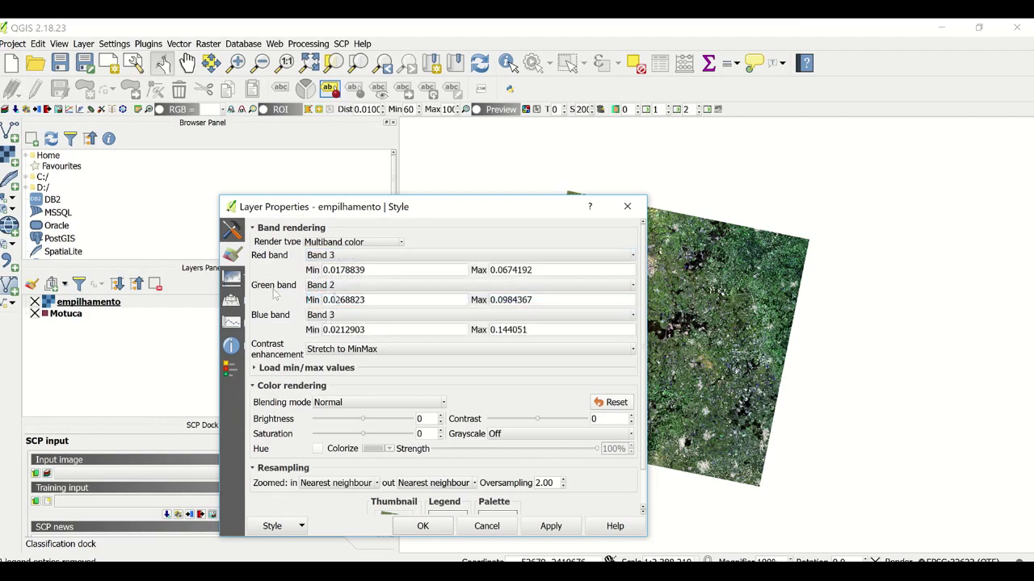
pyautogui.click(354, 317)
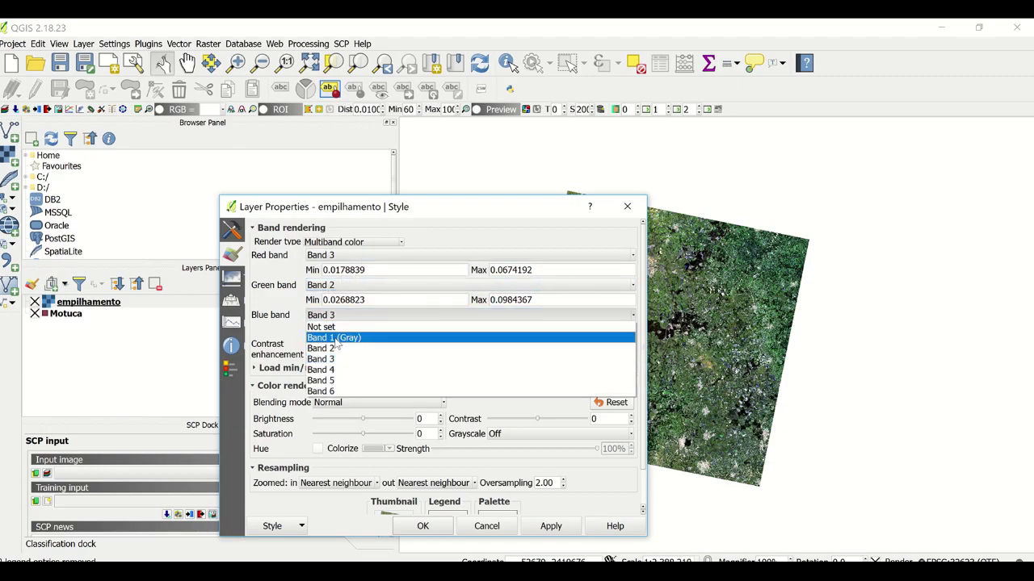
pyautogui.click(337, 340)
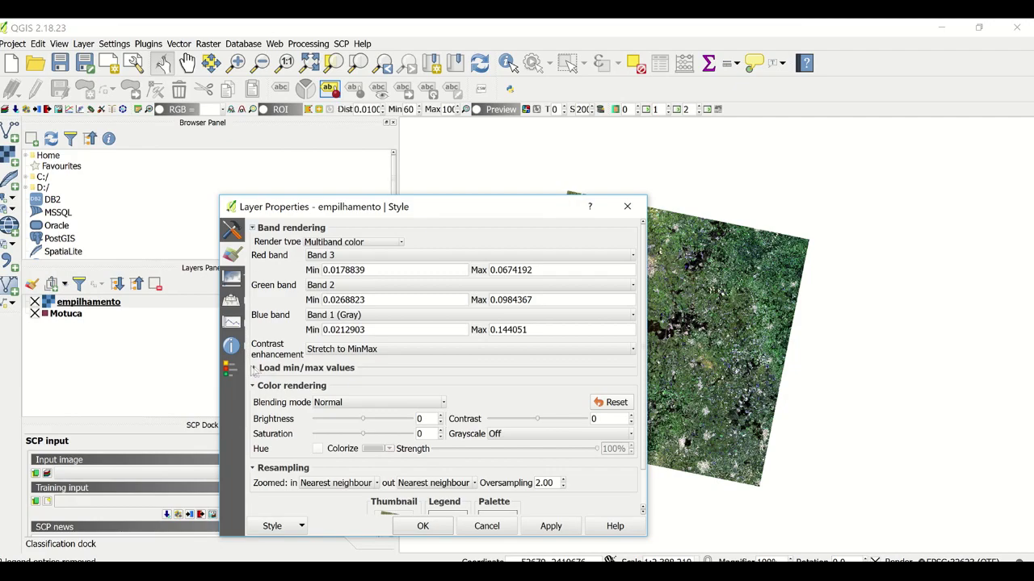
# Step: Load the empilhamento band limits with the Min / max option and apply the style to the layer
pyautogui.click(254, 368)
pyautogui.click(277, 407)
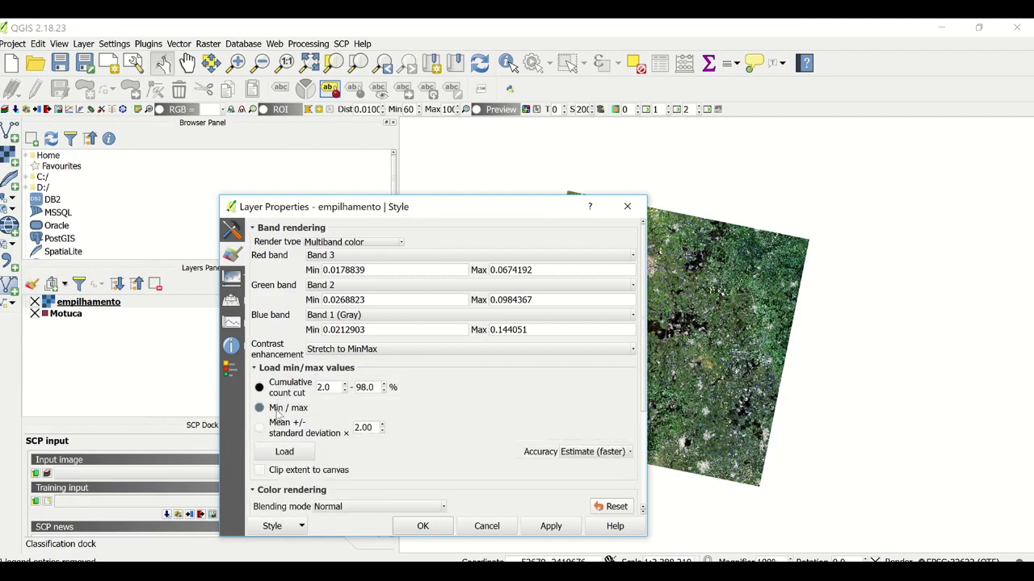
pyautogui.click(292, 454)
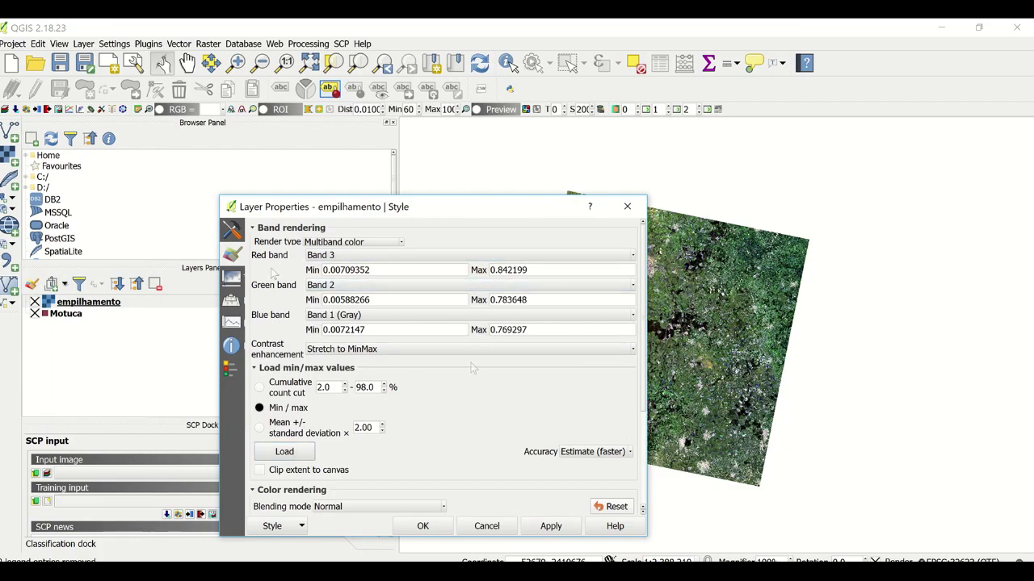
pyautogui.click(563, 529)
pyautogui.click(430, 530)
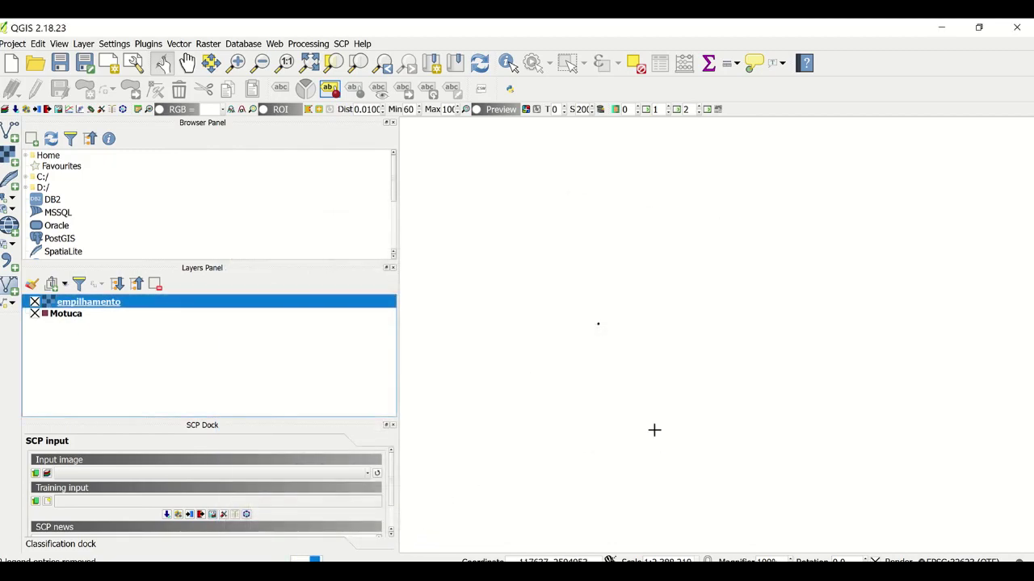
pyautogui.scroll(1, 652, 428)
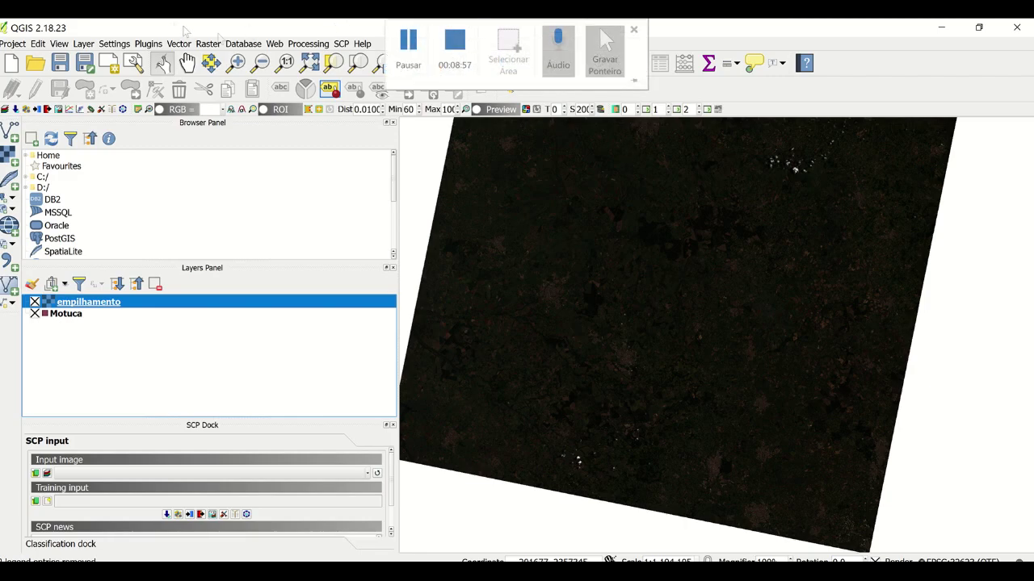
# Step: Start the raster Clipper on empilhamento and browse to the imagem de satelite folder for its output file
pyautogui.click(208, 45)
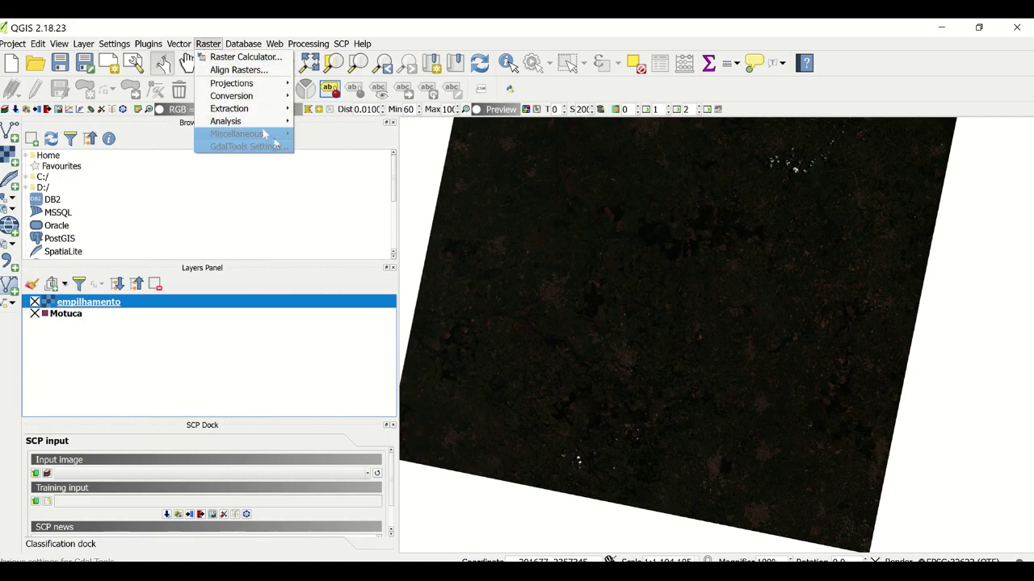
pyautogui.moveTo(250, 109)
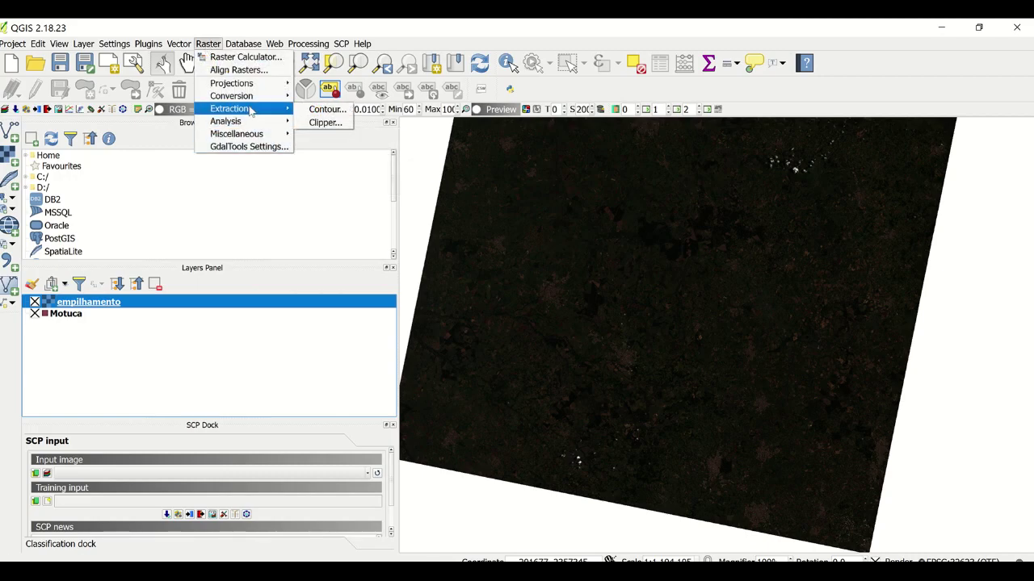
pyautogui.click(323, 123)
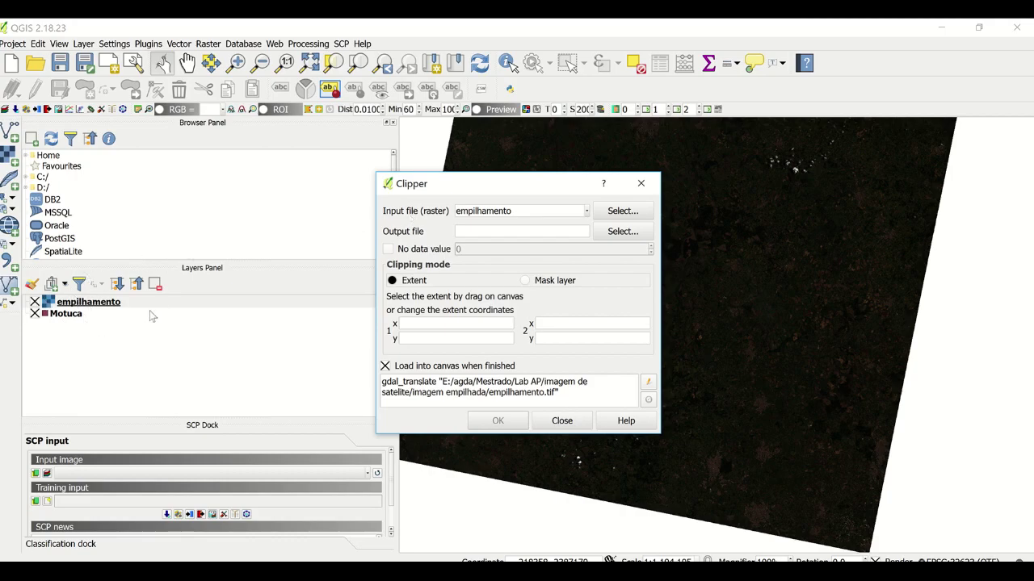
pyautogui.click(599, 238)
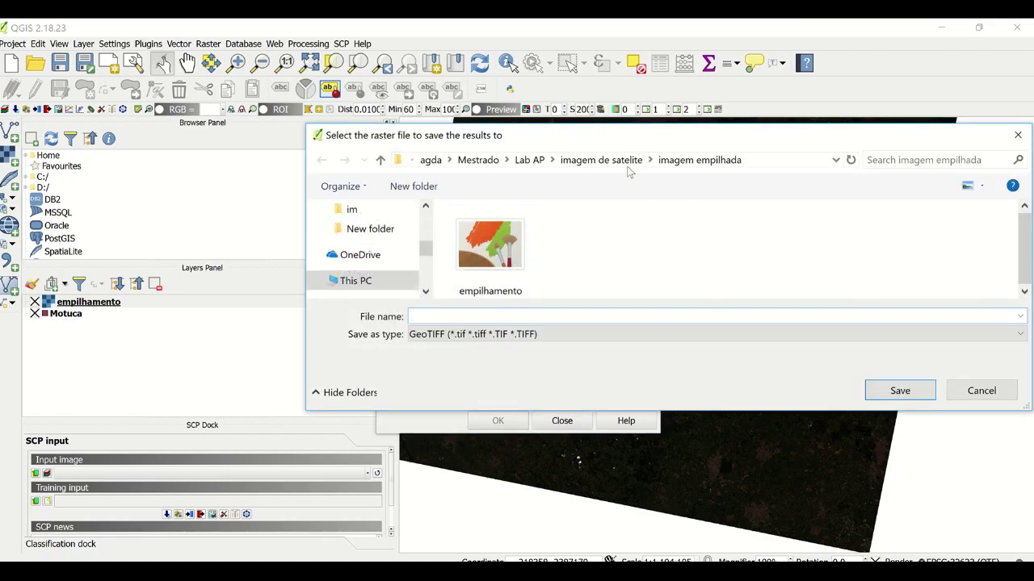
pyautogui.click(622, 161)
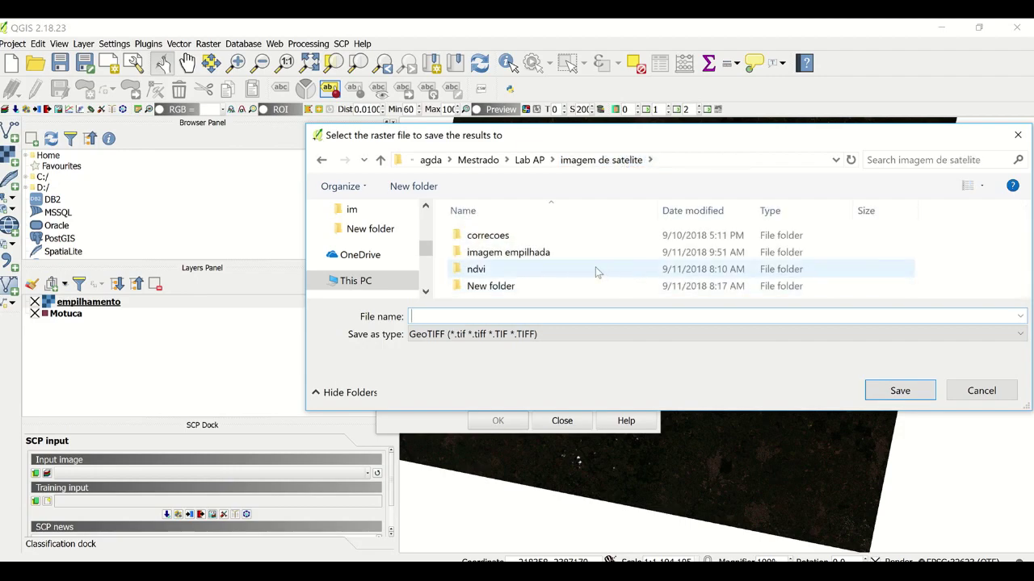
# Step: Rename New folder inside imagem de satelite as recorte
pyautogui.click(499, 288)
pyautogui.doubleClick(494, 287)
pyautogui.rightClick(492, 286)
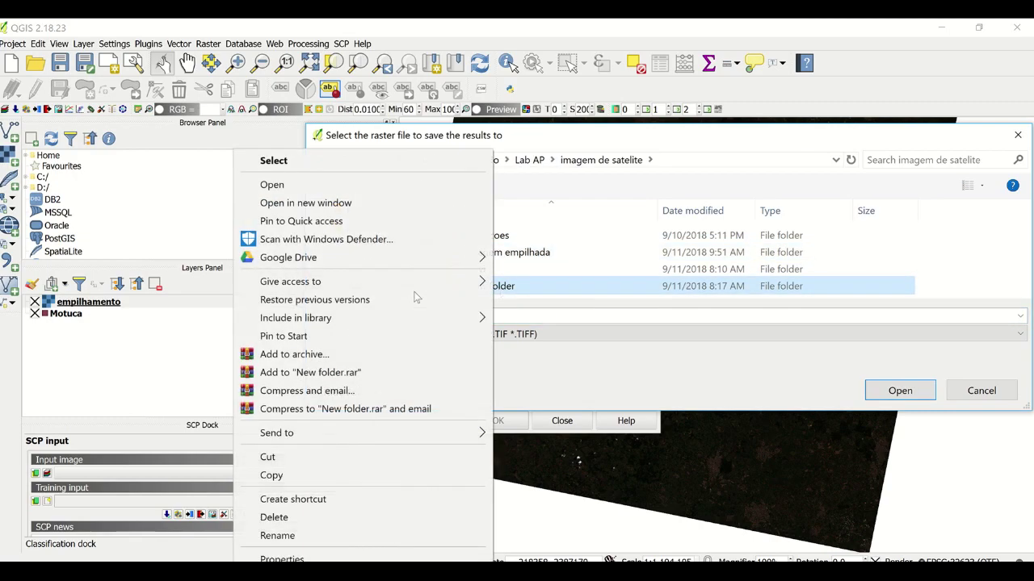
pyautogui.click(353, 536)
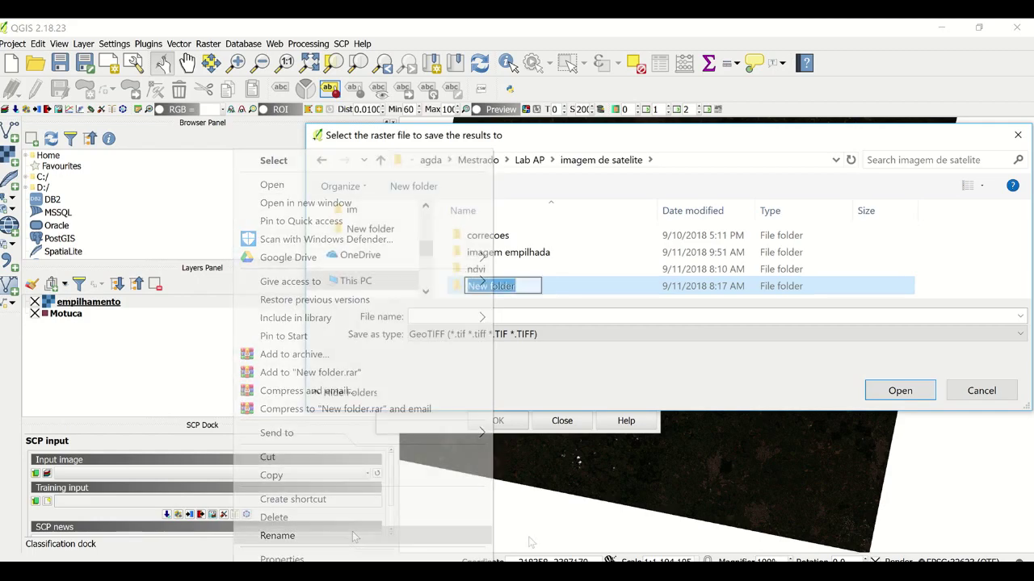
pyautogui.write('re')
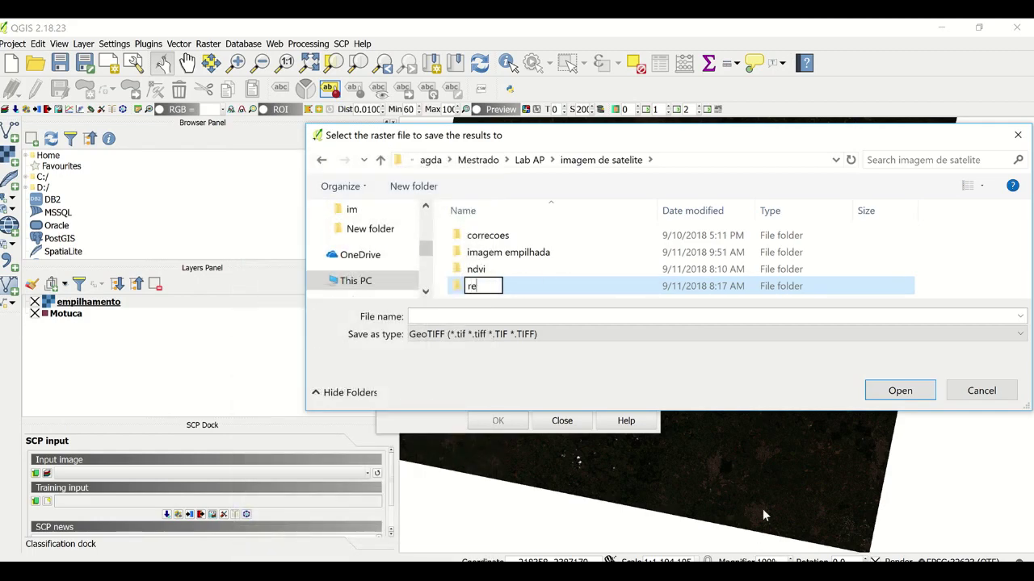
pyautogui.write('corte')
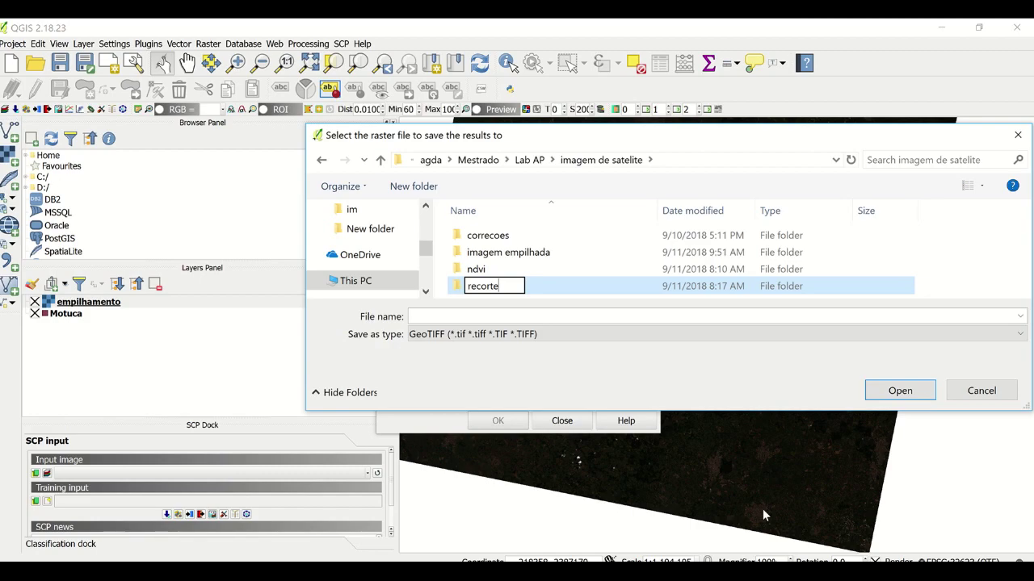
pyautogui.press('Return')
# Step: Open the recorte folder and name the Clipper's GeoTIFF output motuca_r
pyautogui.click(565, 299)
pyautogui.click(556, 287)
pyautogui.doubleClick(525, 292)
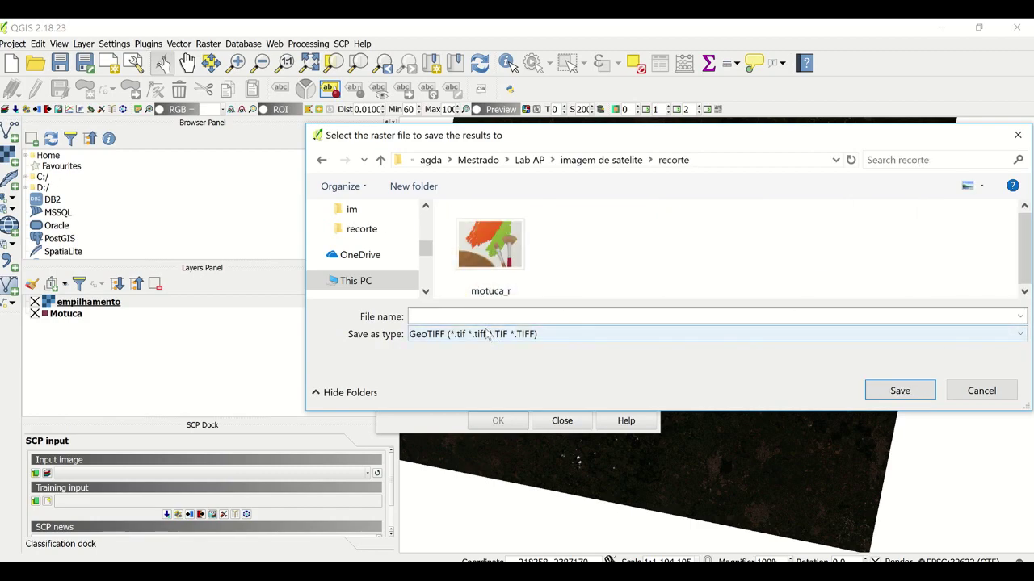
pyautogui.click(484, 317)
pyautogui.write('m')
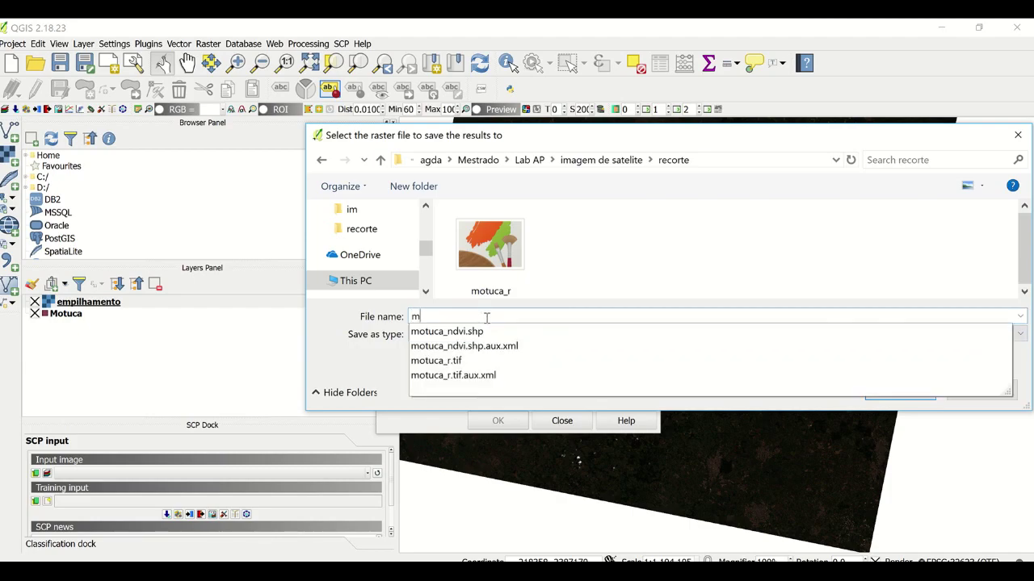
pyautogui.write('otuca_4')
pyautogui.press('BackSpace')
pyautogui.write('r')
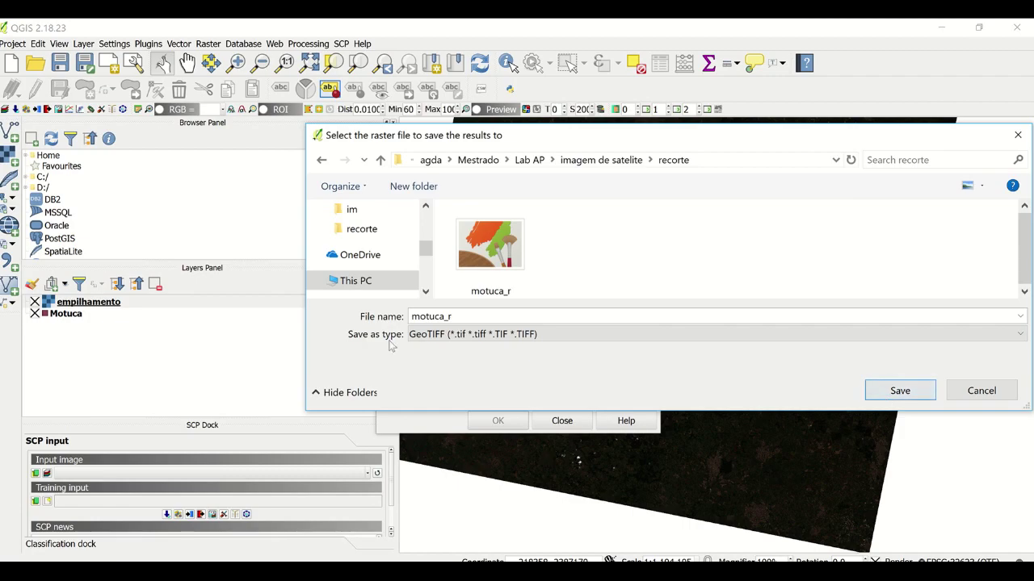
pyautogui.moveTo(433, 25)
pyautogui.click(415, 43)
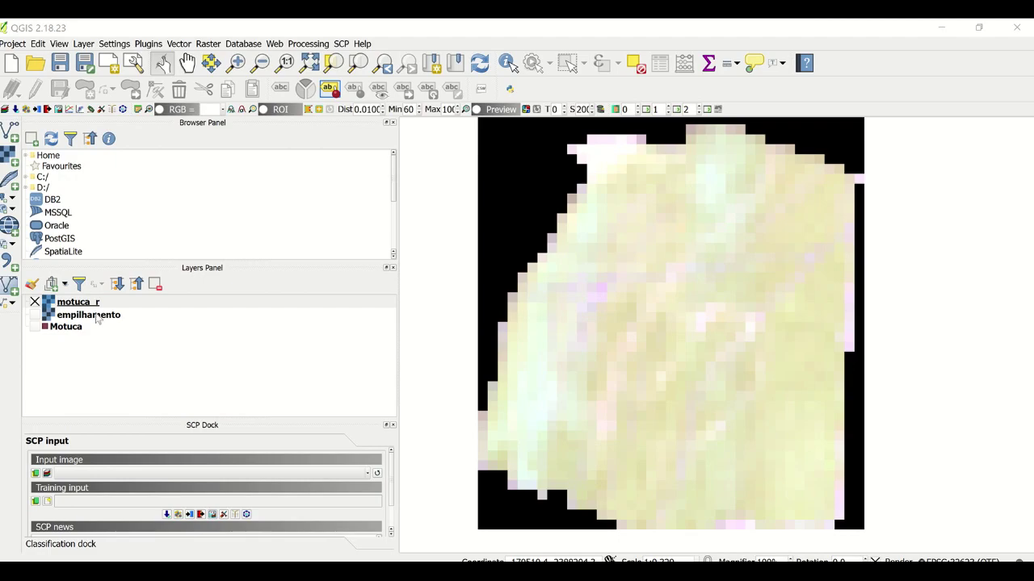
# Step: Remove the empilhamento and Motuca layers from the project, keeping only the clipped motuca_r raster
pyautogui.click(59, 317)
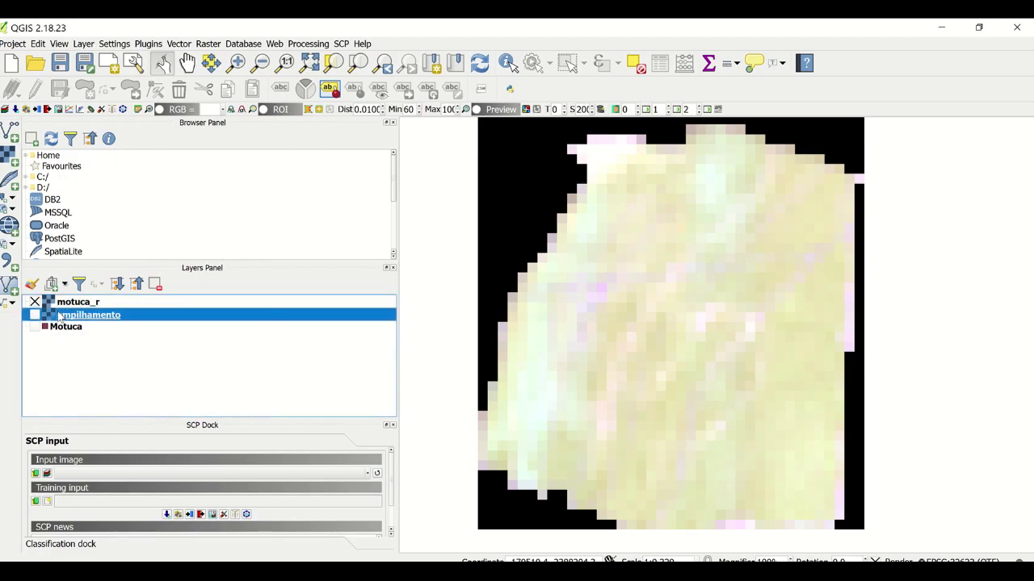
pyautogui.rightClick(58, 316)
pyautogui.click(94, 397)
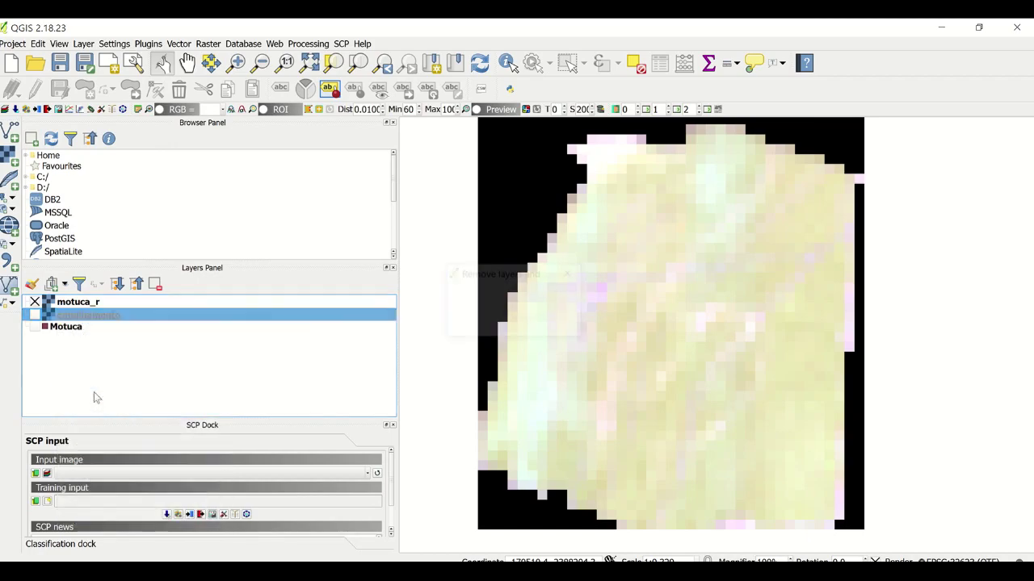
pyautogui.click(480, 324)
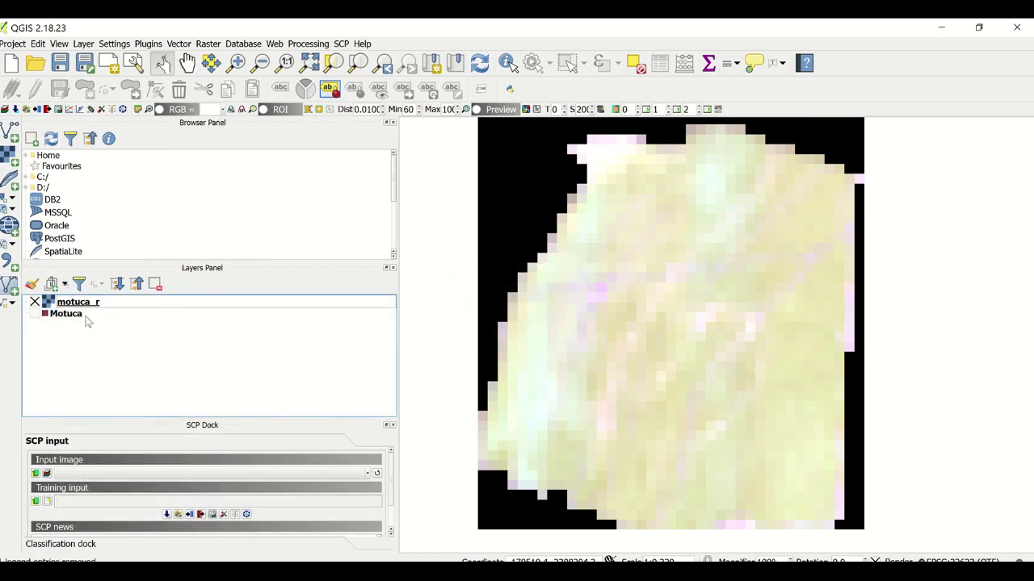
pyautogui.rightClick(87, 316)
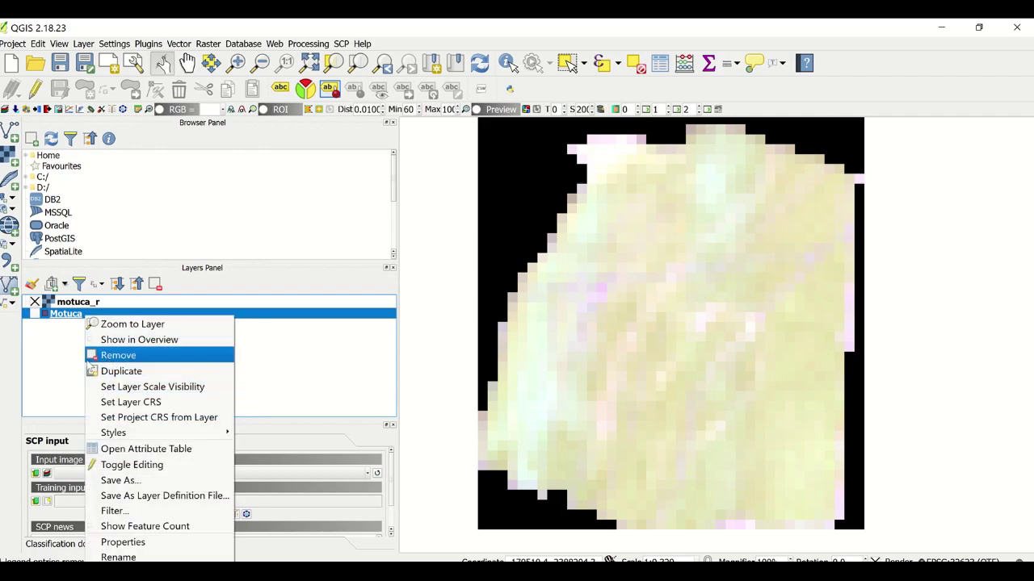
pyautogui.click(89, 356)
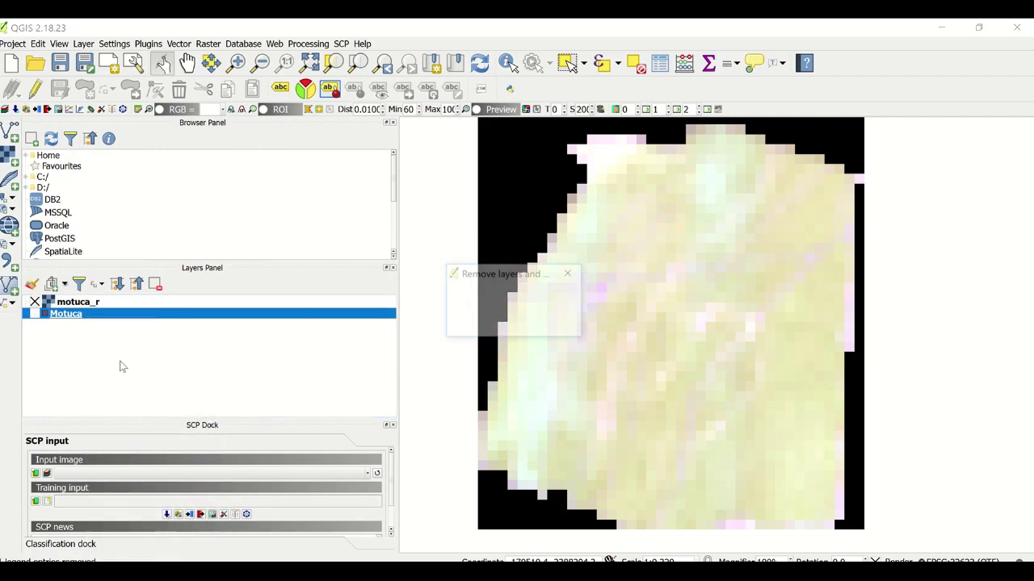
pyautogui.click(500, 329)
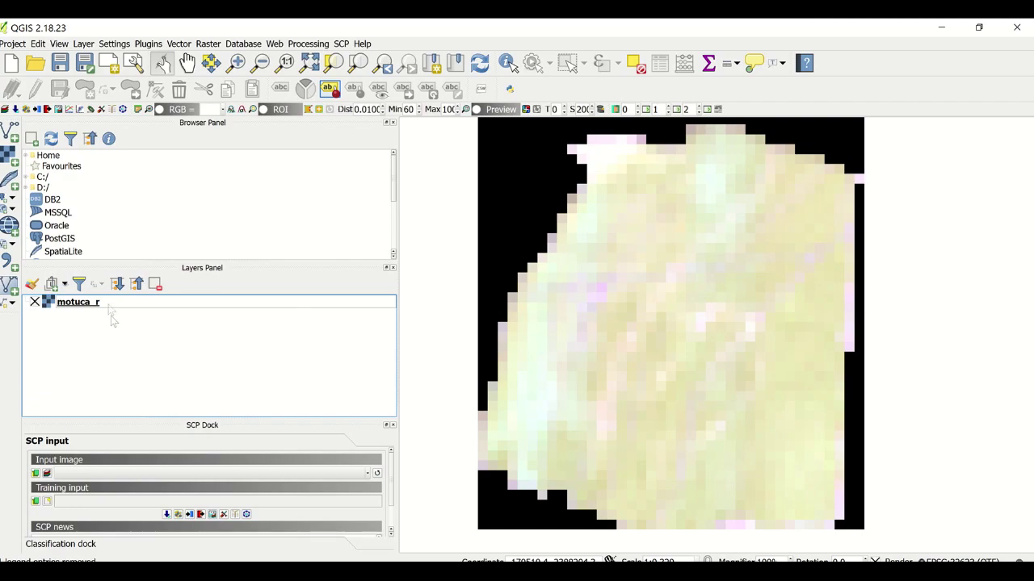
# Step: Reassign the red and blue bands in motuca_r's multiband color rendering and apply the style
pyautogui.click(113, 308)
pyautogui.doubleClick(113, 308)
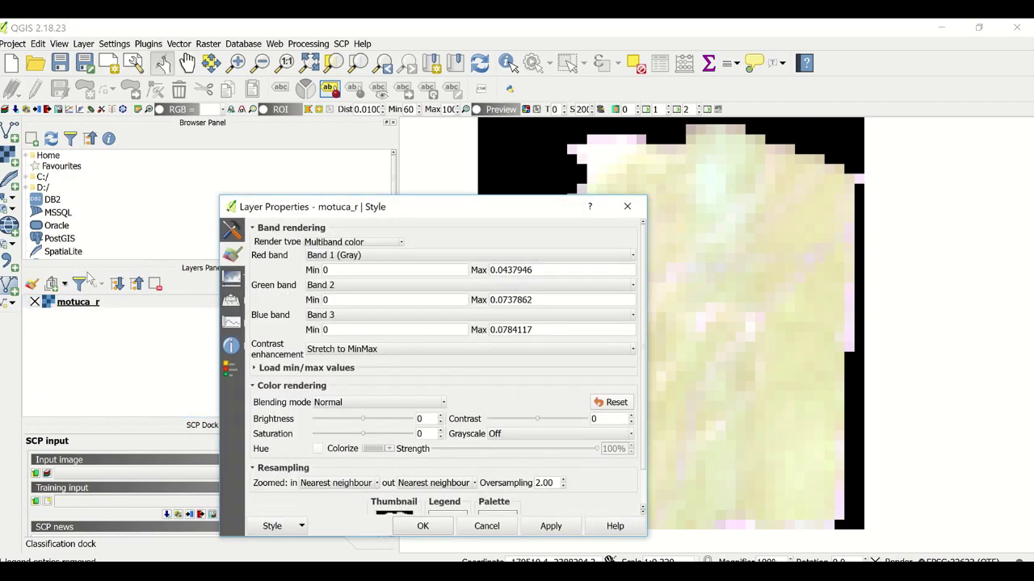
pyautogui.click(401, 242)
pyautogui.click(465, 257)
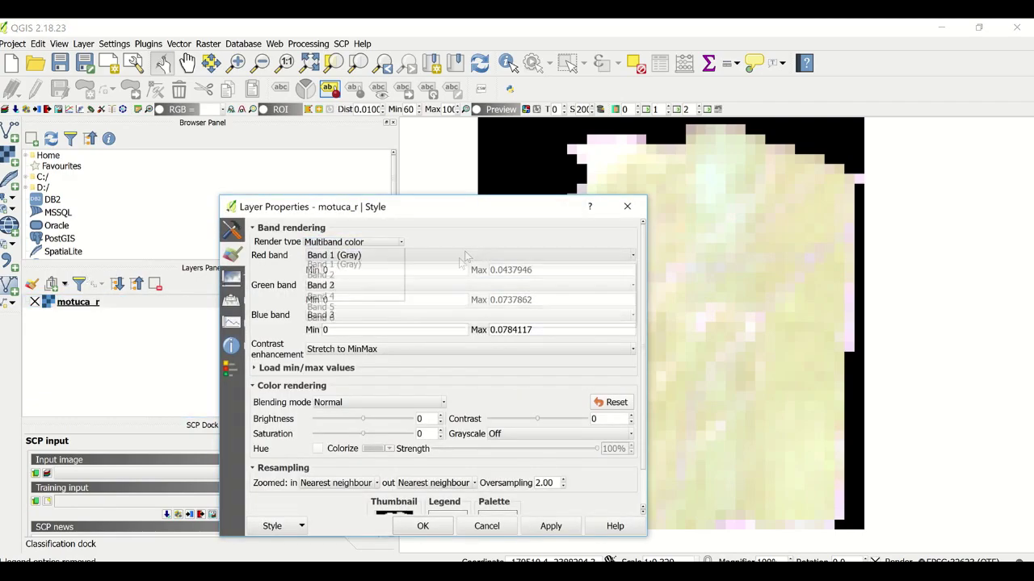
pyautogui.click(416, 301)
pyautogui.click(392, 316)
pyautogui.click(381, 339)
pyautogui.click(550, 525)
pyautogui.click(422, 526)
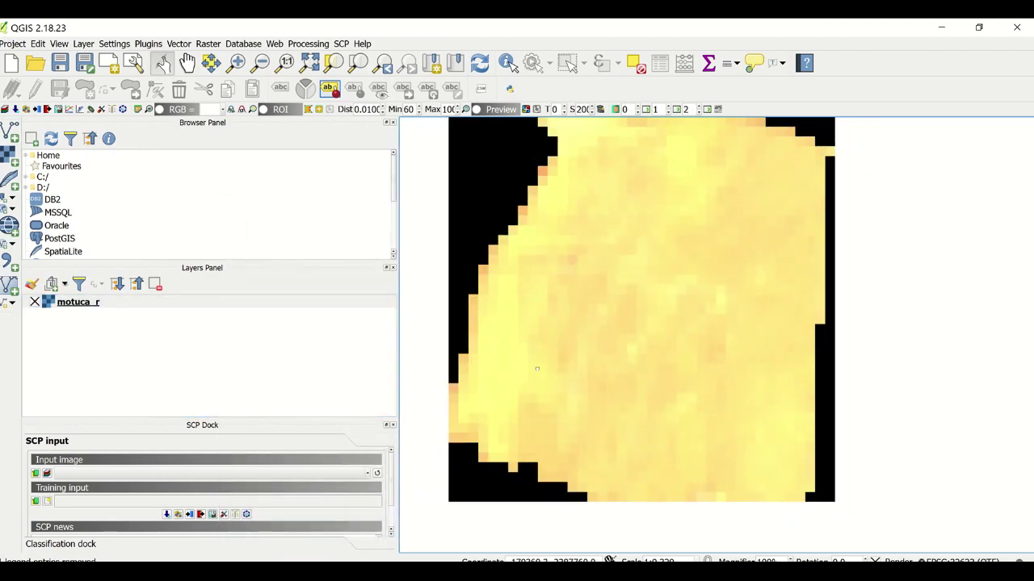
# Step: Start the Raster Calculator and enter the NDVI numerator ("empilhamento@4" - "empilhamento@3") in the expression
pyautogui.moveTo(364, 24)
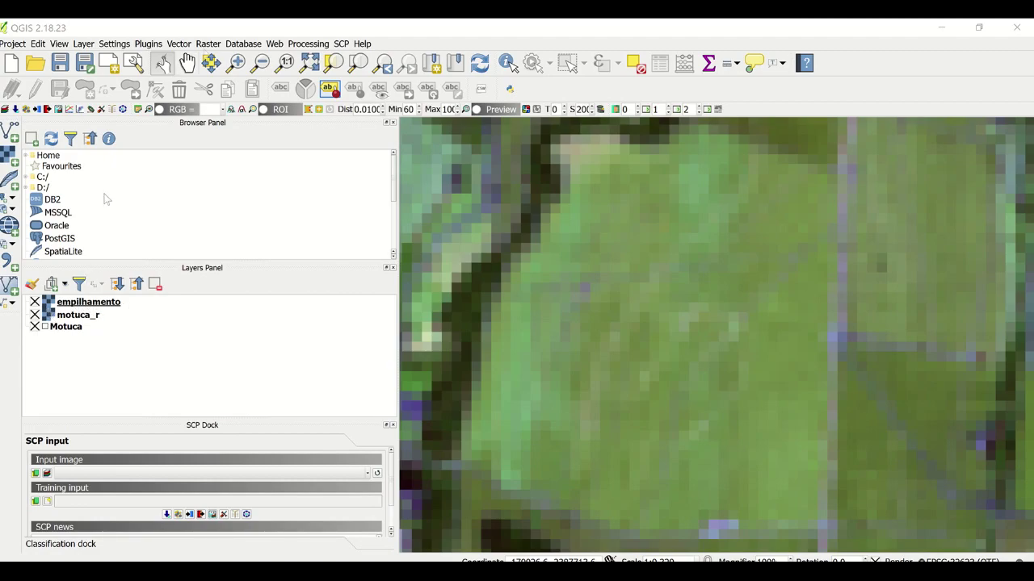
pyautogui.click(208, 45)
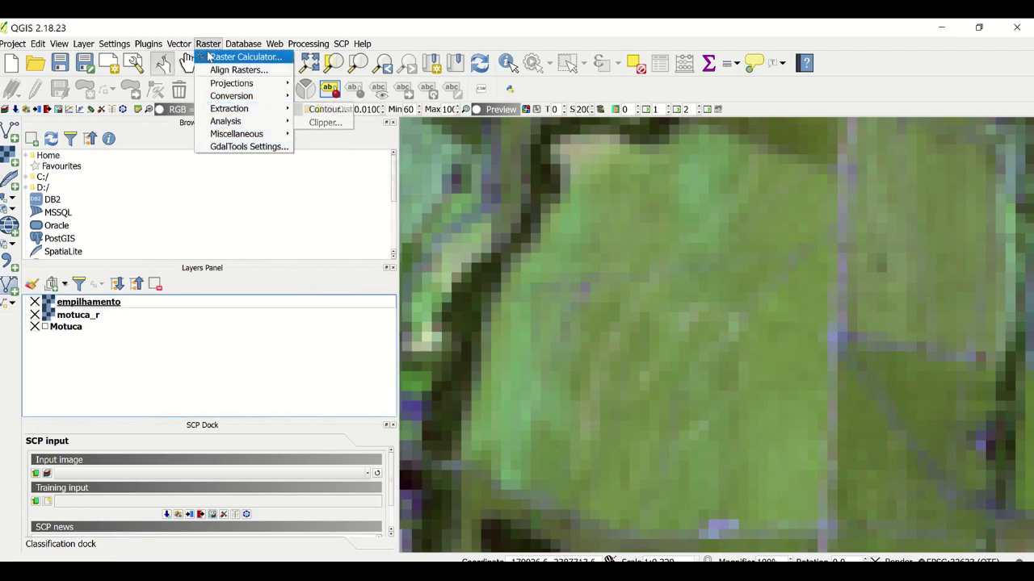
pyautogui.click(235, 57)
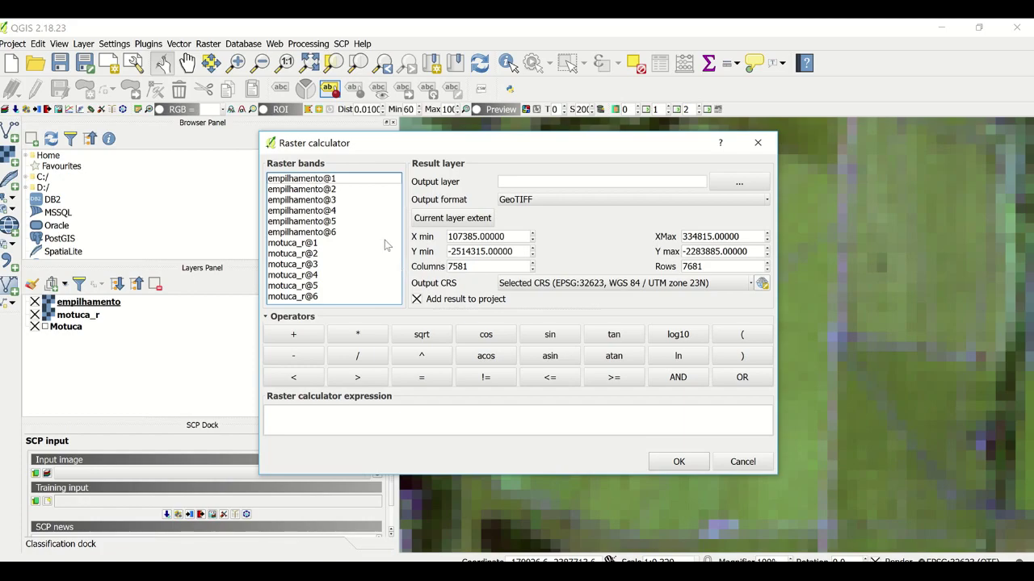
pyautogui.click(737, 334)
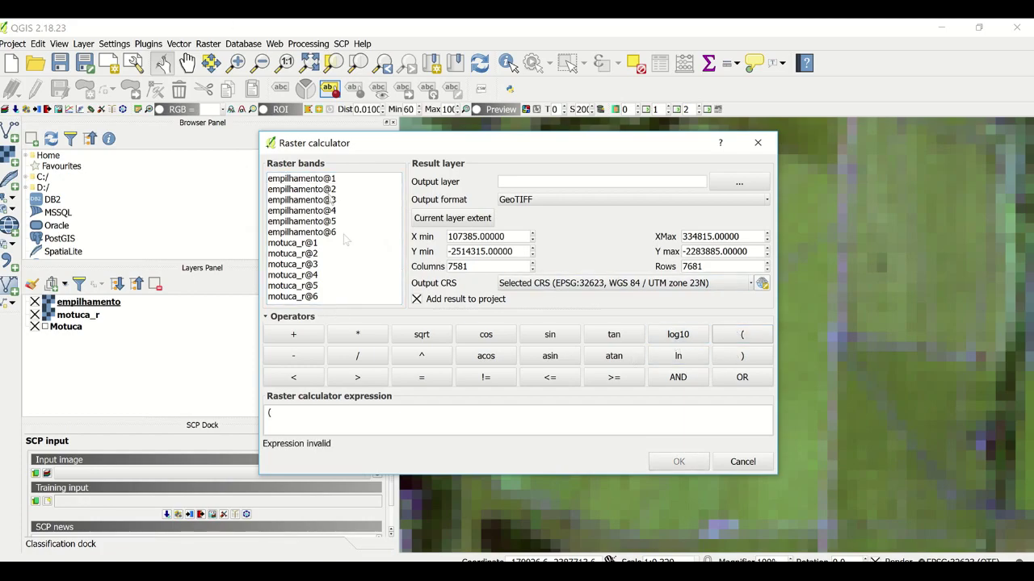
pyautogui.doubleClick(329, 212)
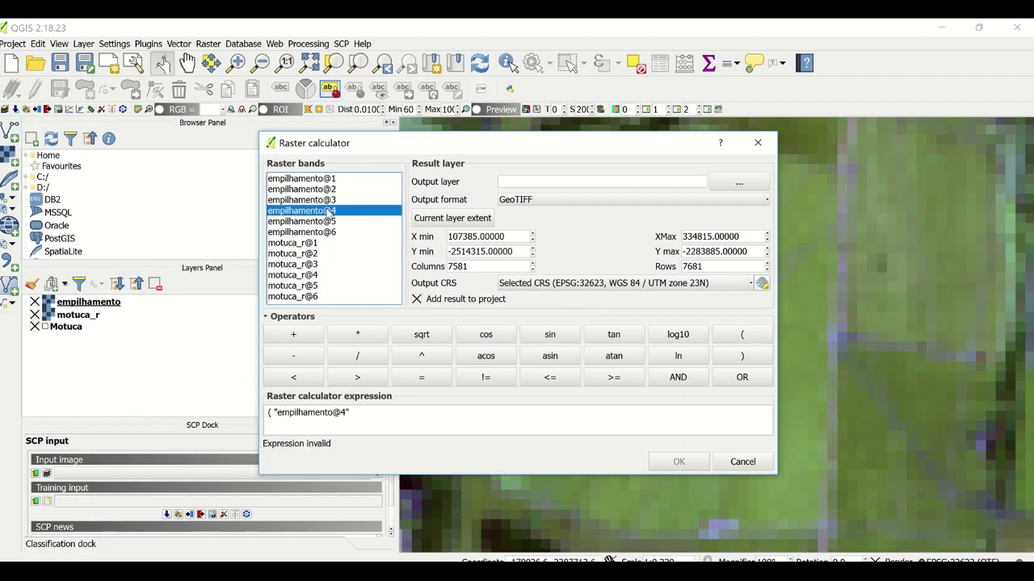
pyautogui.click(306, 357)
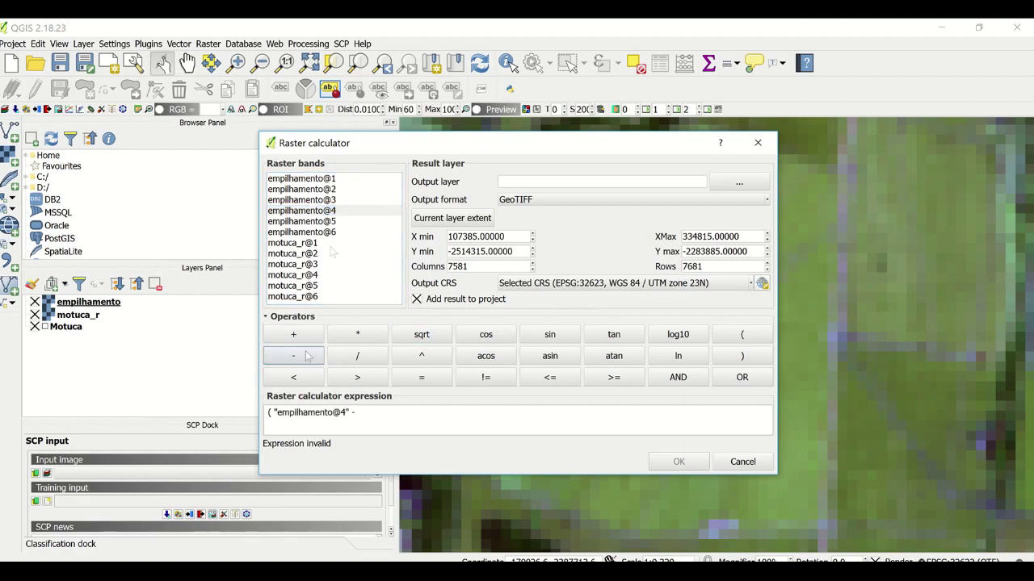
pyautogui.doubleClick(333, 200)
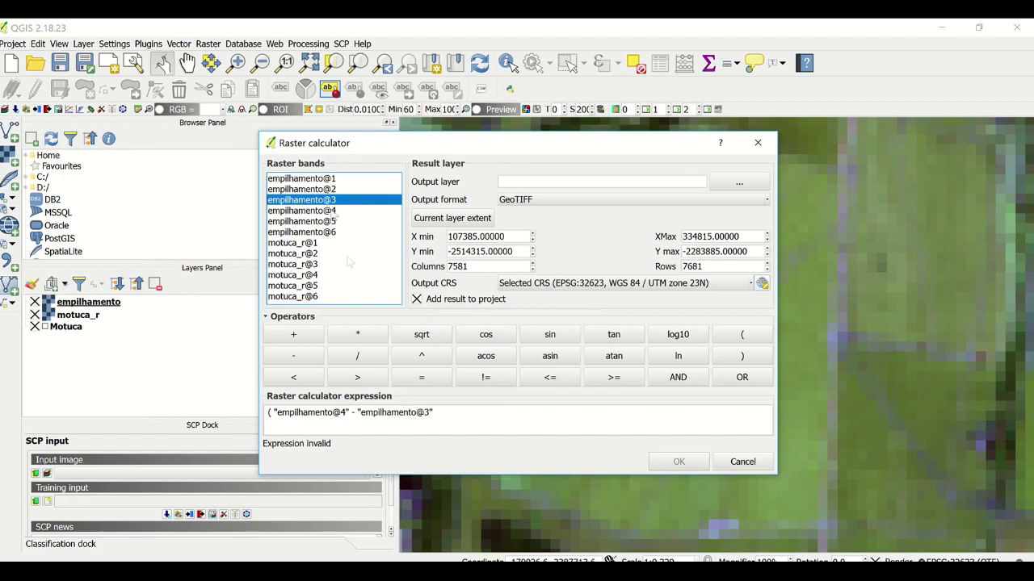
pyautogui.click(742, 357)
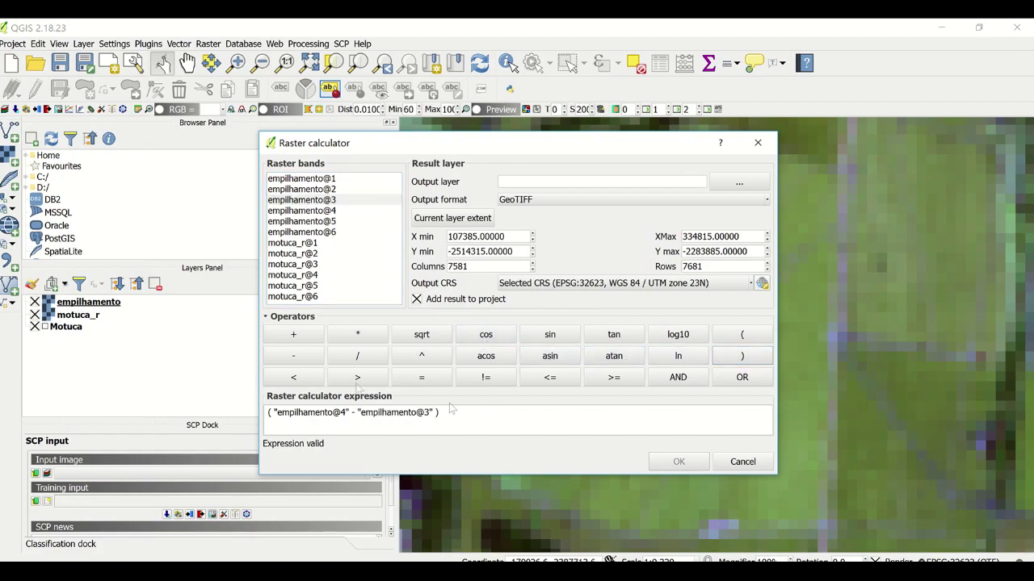
# Step: Complete the NDVI expression by dividing by ("empilhamento@4" + "empilhamento@3")
pyautogui.click(355, 355)
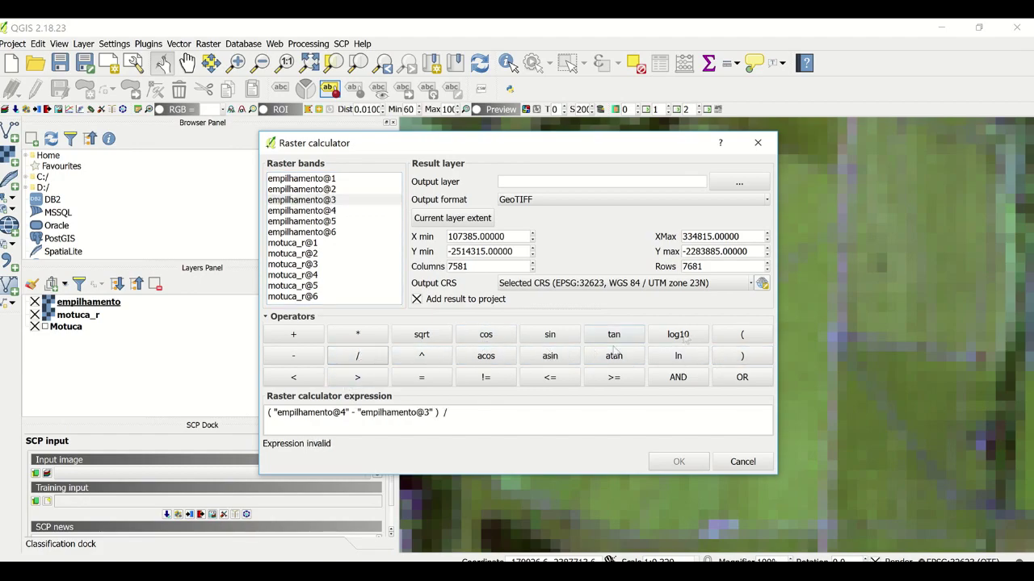
pyautogui.click(742, 334)
pyautogui.doubleClick(282, 210)
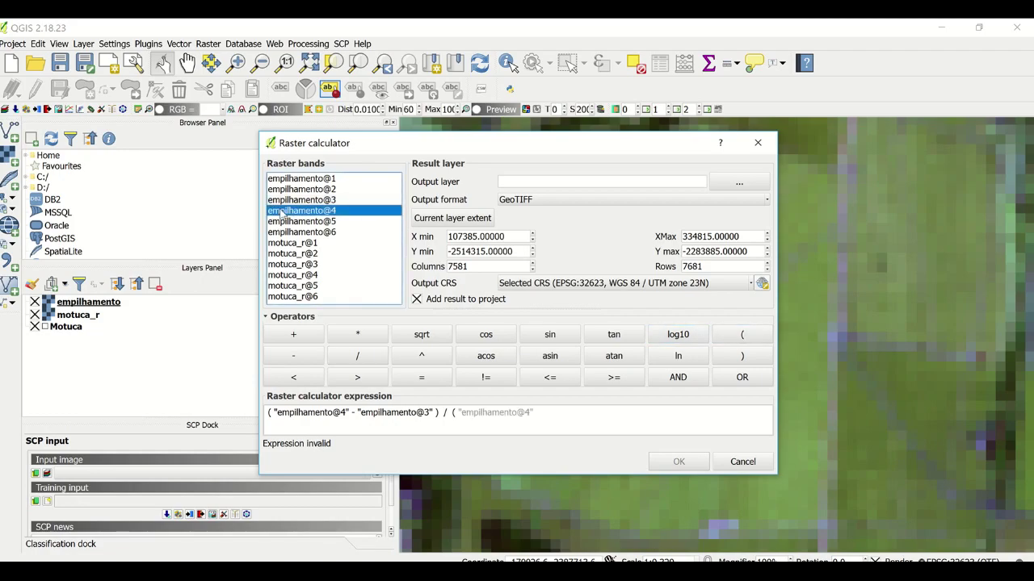
pyautogui.click(293, 335)
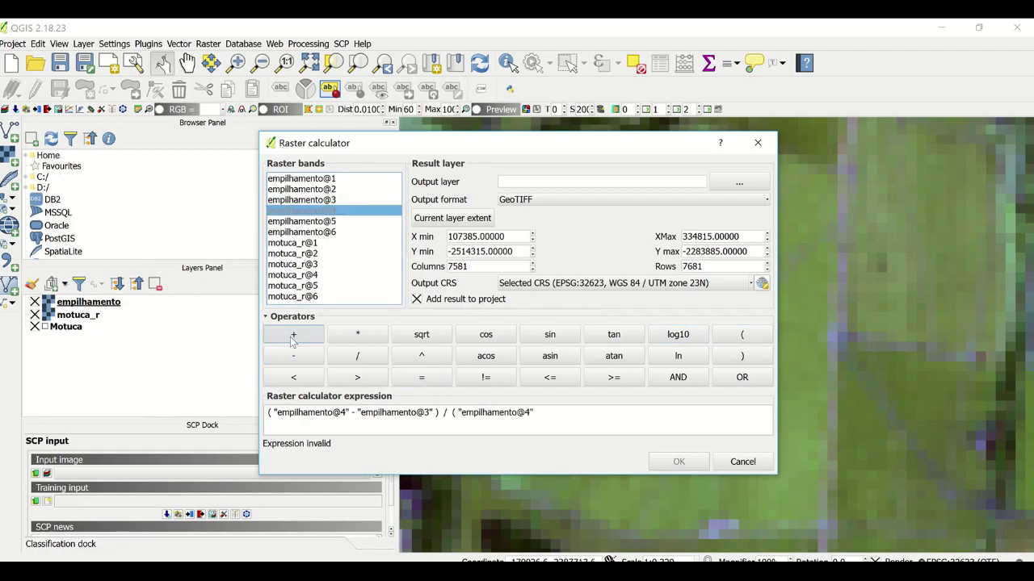
pyautogui.doubleClick(301, 199)
pyautogui.click(741, 355)
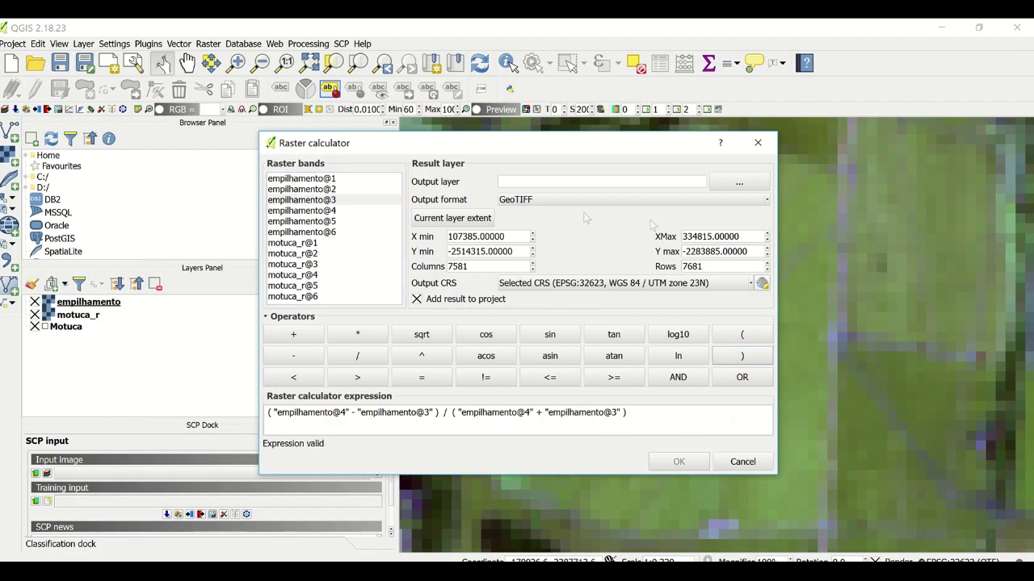
# Step: Browse for the calculator's output layer to the imagem de satelite folder, inside Mestrado and Lab AP on the E: drive
pyautogui.click(761, 185)
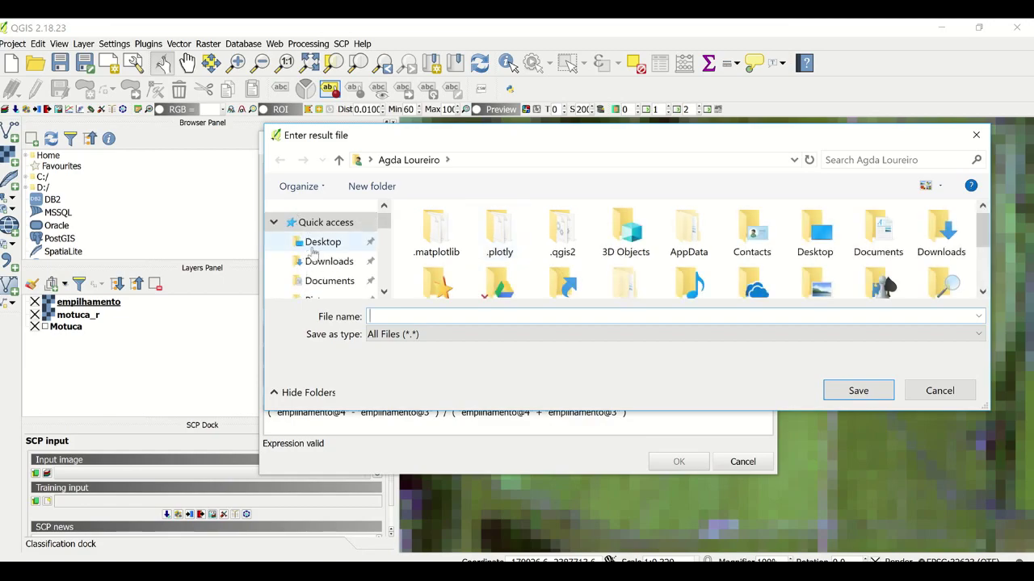
pyautogui.scroll(-6, 311, 259)
pyautogui.scroll(3, 311, 262)
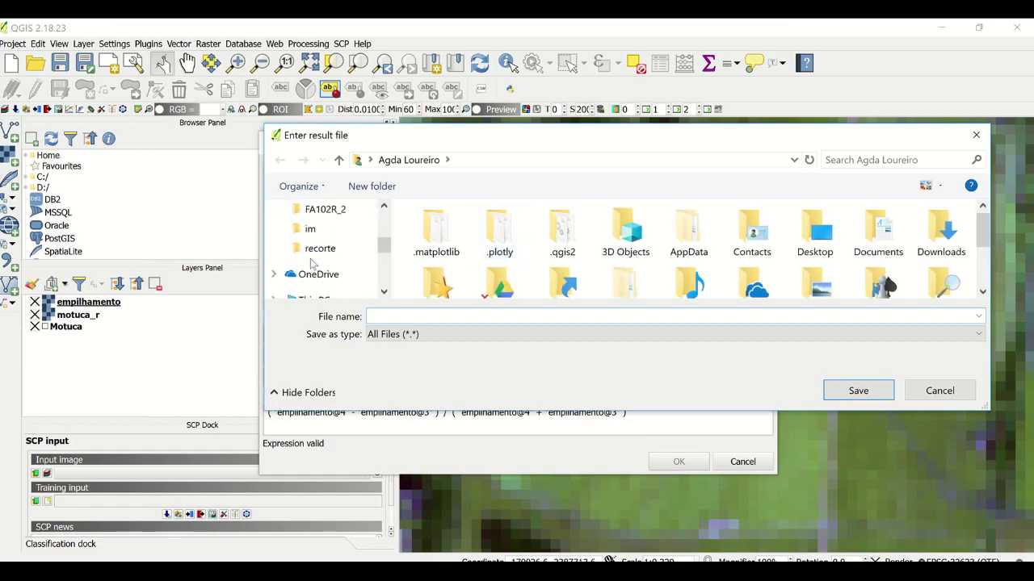
pyautogui.scroll(-6, 319, 239)
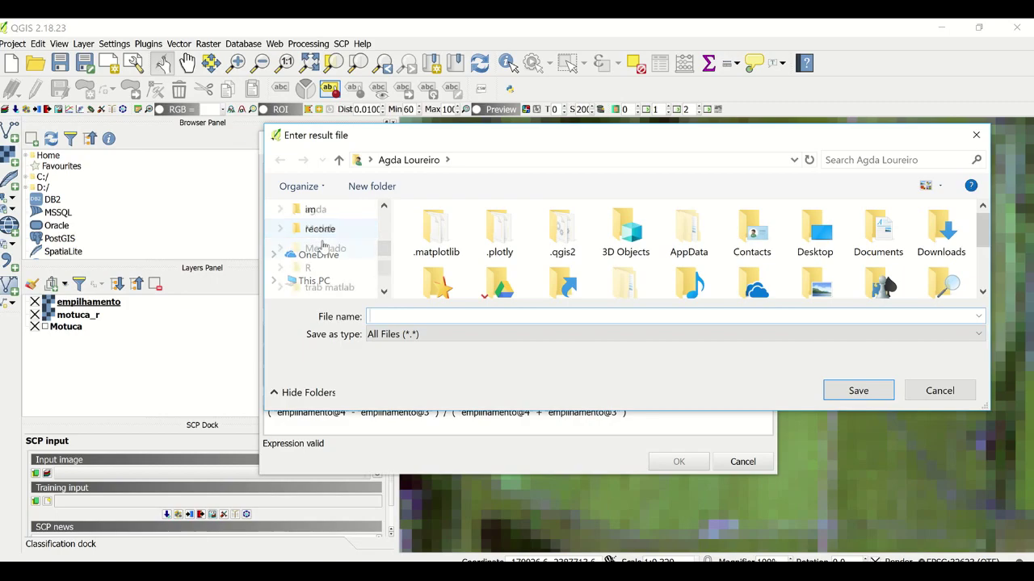
pyautogui.click(327, 215)
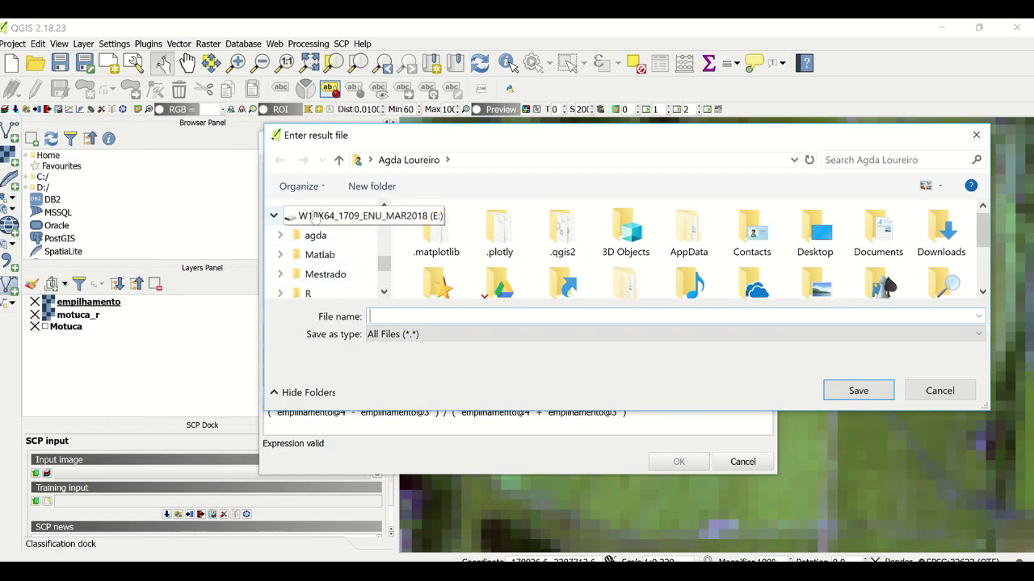
pyautogui.doubleClick(452, 236)
pyautogui.doubleClick(446, 269)
pyautogui.scroll(-3, 447, 257)
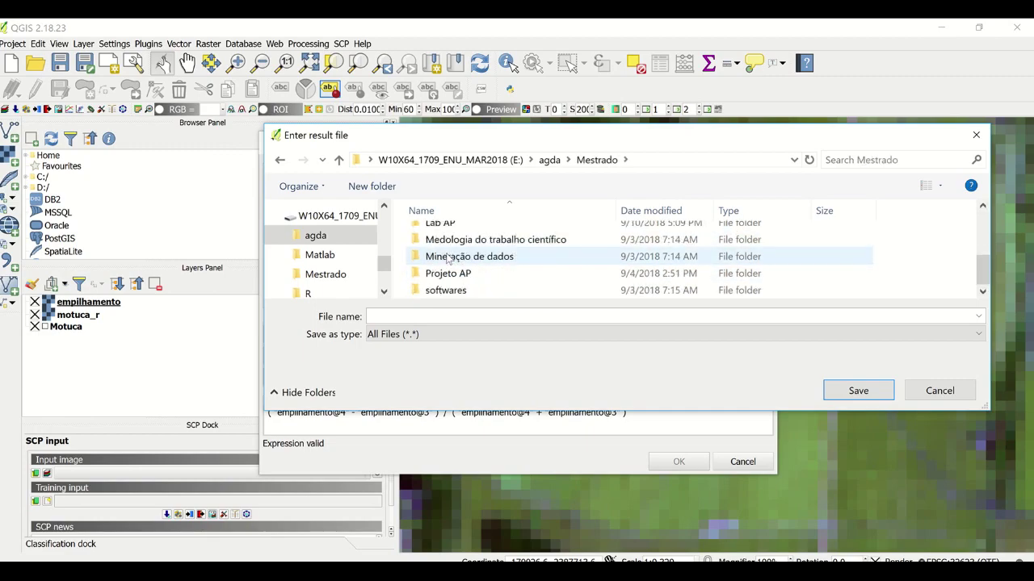
pyautogui.doubleClick(443, 228)
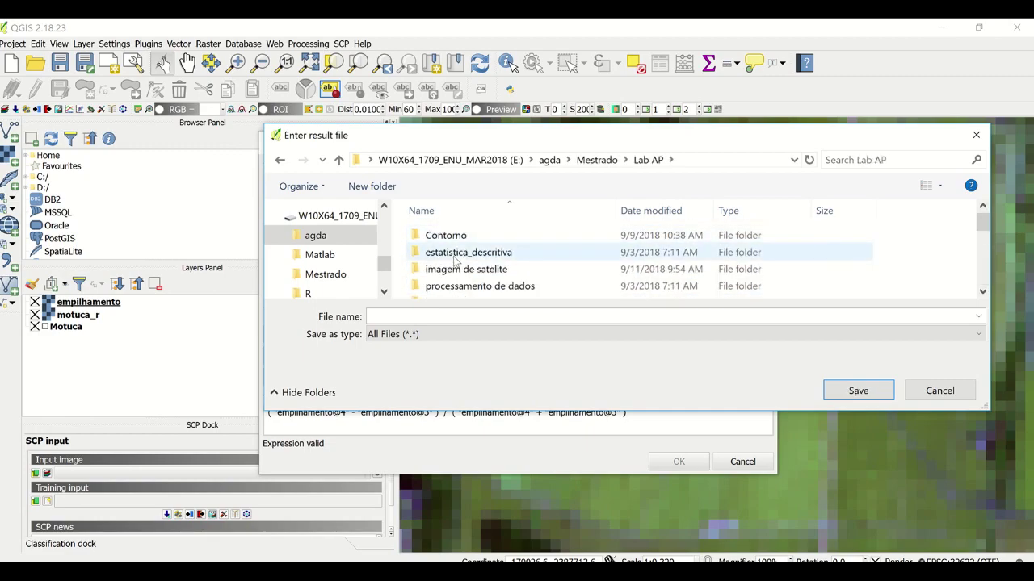
pyautogui.doubleClick(453, 272)
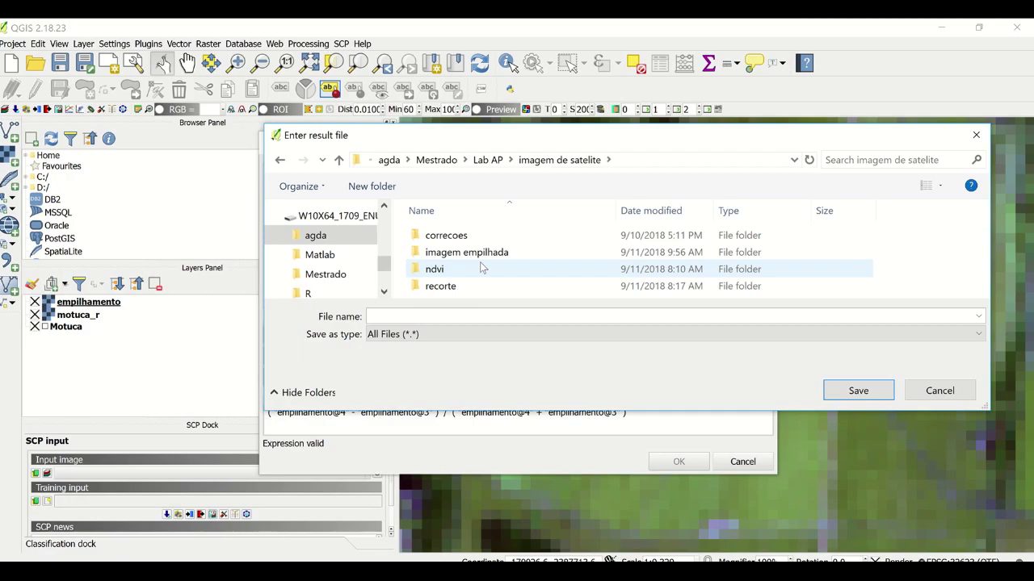
# Step: Open the ndvi folder and save the calculator's output layer there under the name ndvi_motuca
pyautogui.click(442, 235)
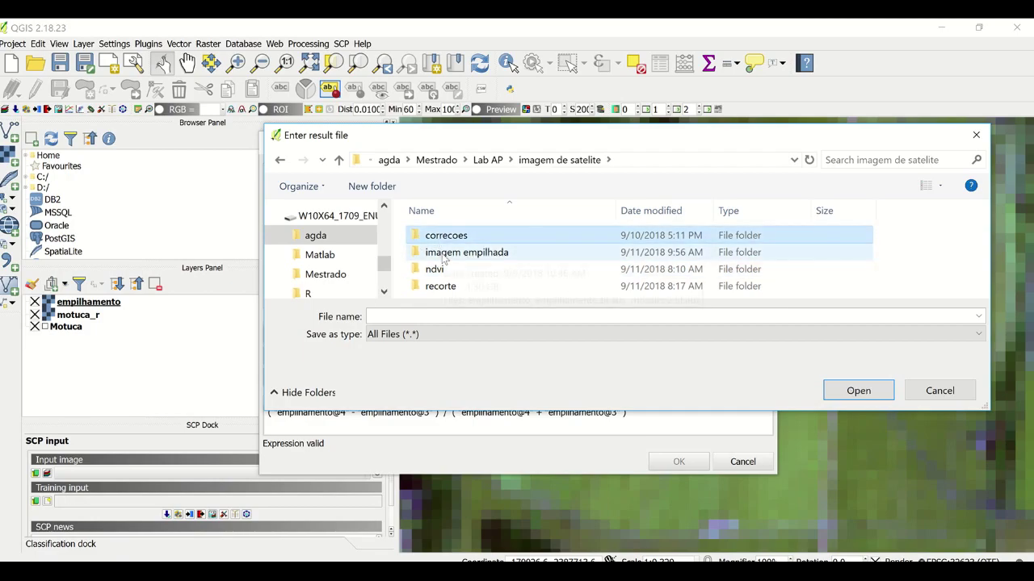
pyautogui.click(444, 270)
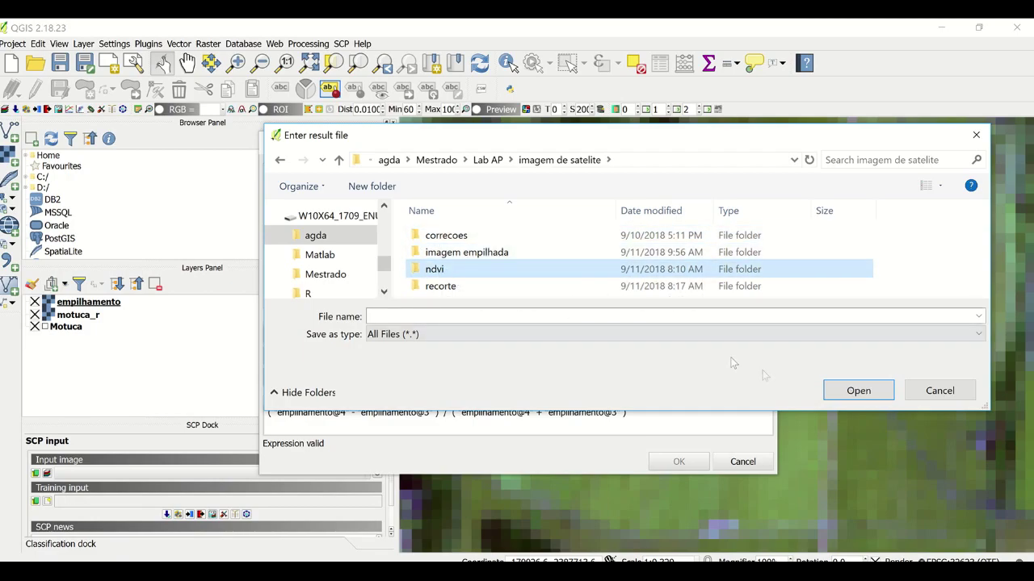
pyautogui.click(848, 393)
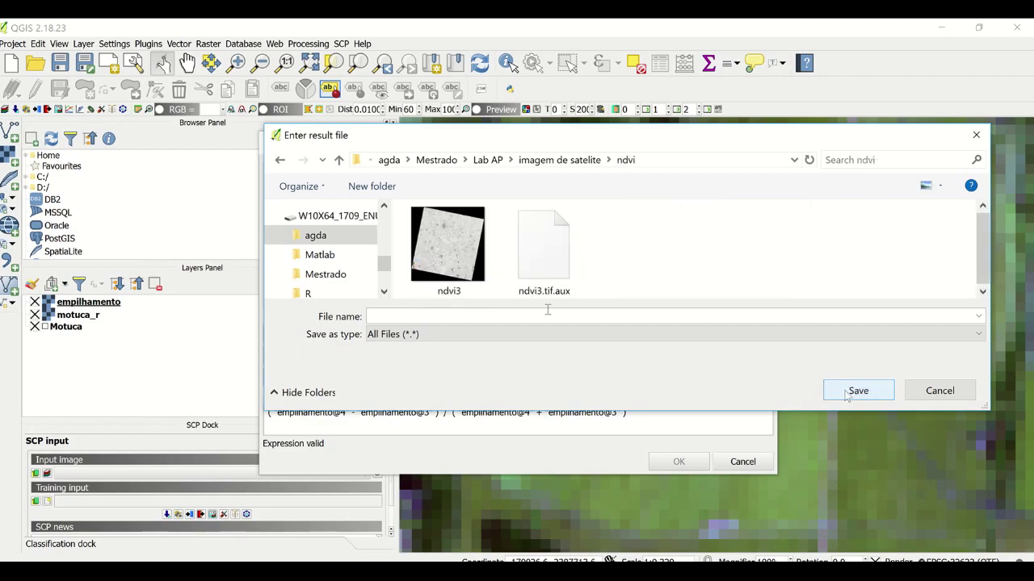
pyautogui.click(485, 316)
pyautogui.write('ndvi')
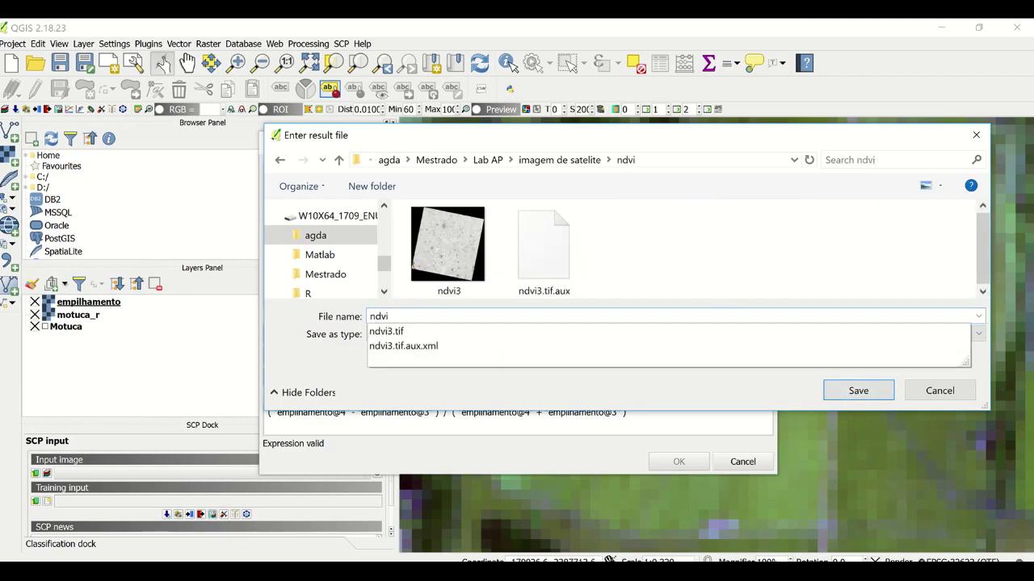
pyautogui.write('a')
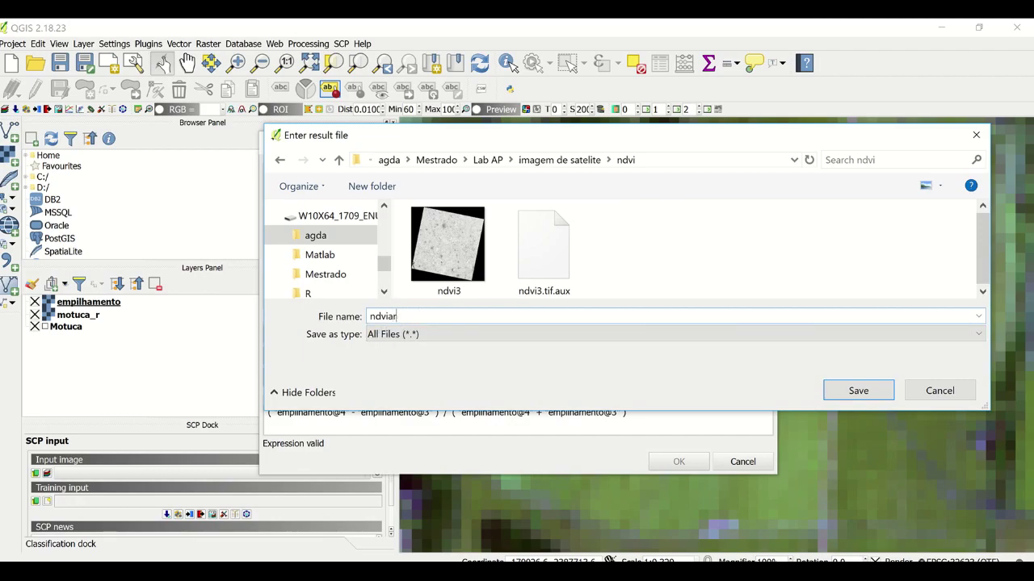
pyautogui.press('BackSpace')
pyautogui.write('_motuc')
pyautogui.click(858, 390)
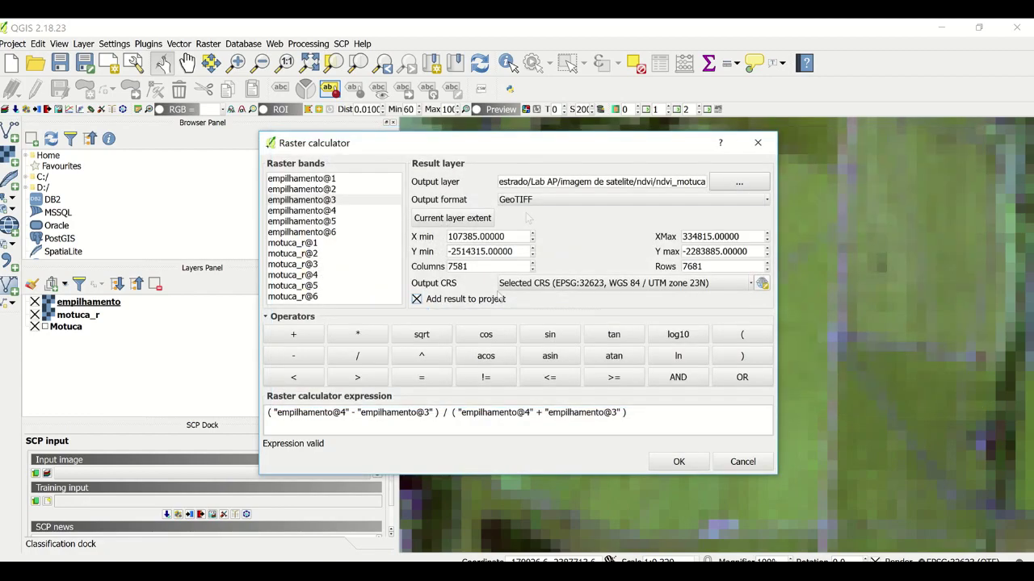
# Step: Set the Raster Calculator's output format to ESRI Shapefile
pyautogui.click(512, 200)
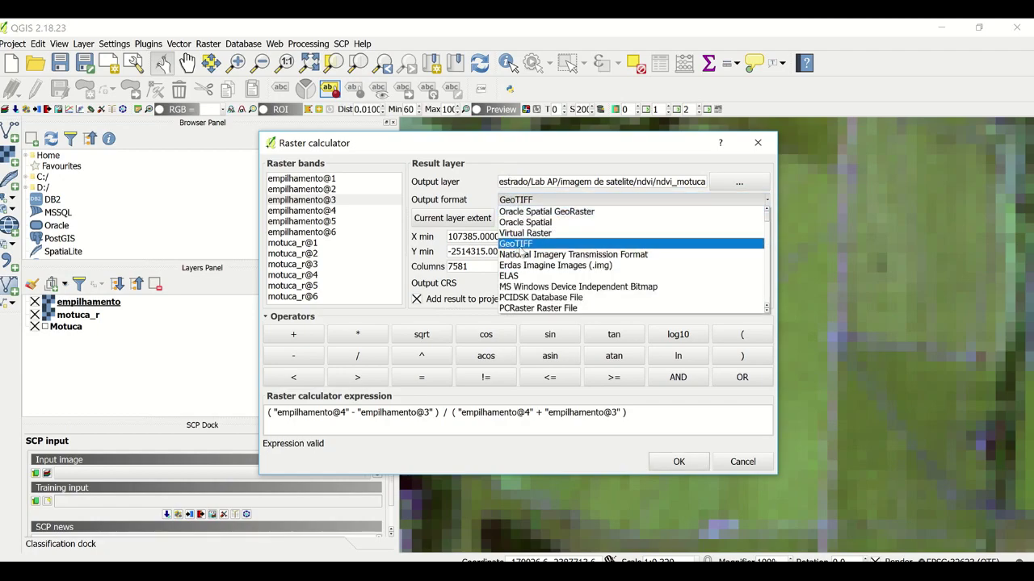
pyautogui.scroll(-10, 520, 254)
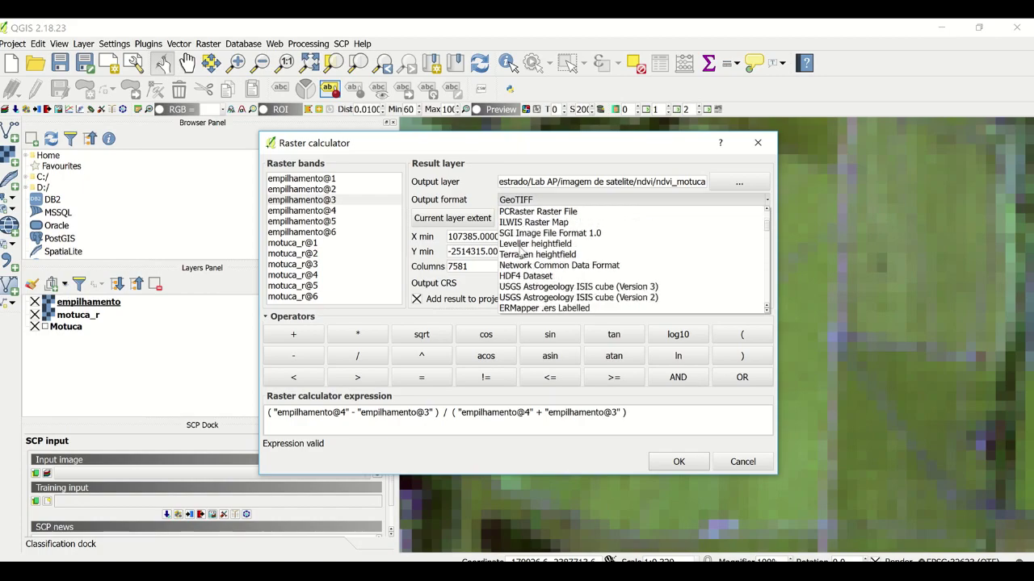
pyautogui.scroll(-1, 519, 249)
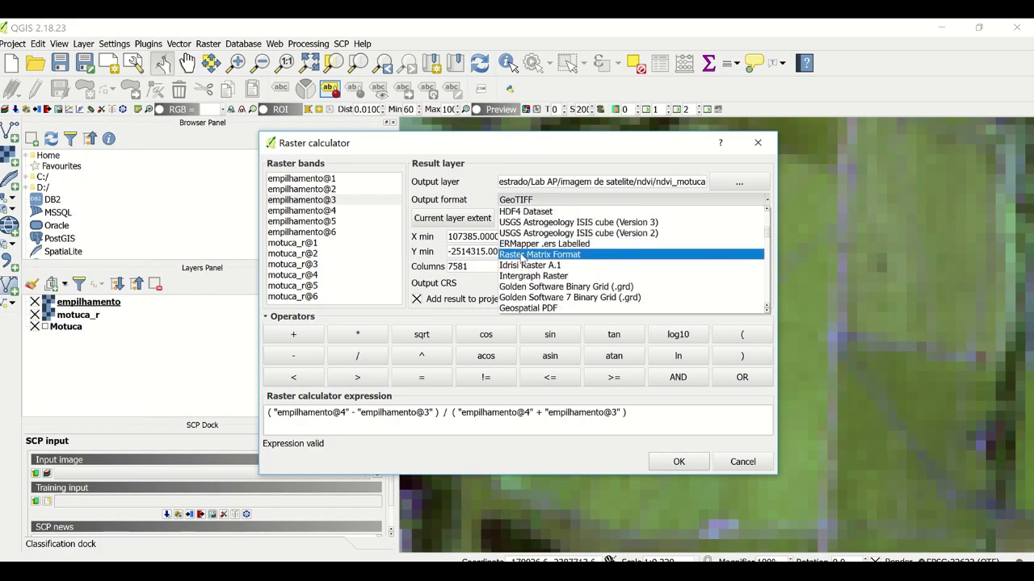
pyautogui.scroll(-1, 517, 287)
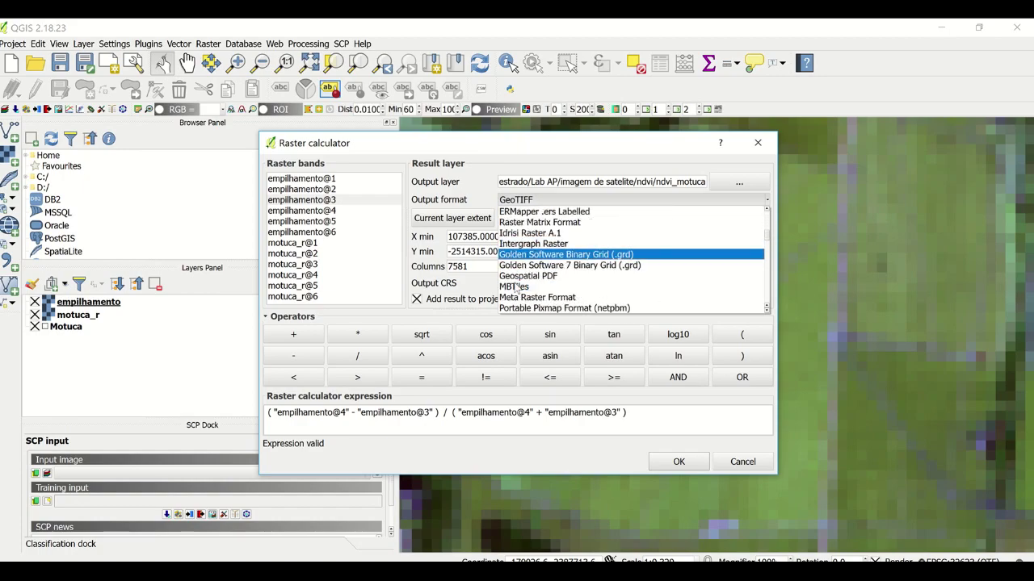
pyautogui.scroll(-3, 514, 288)
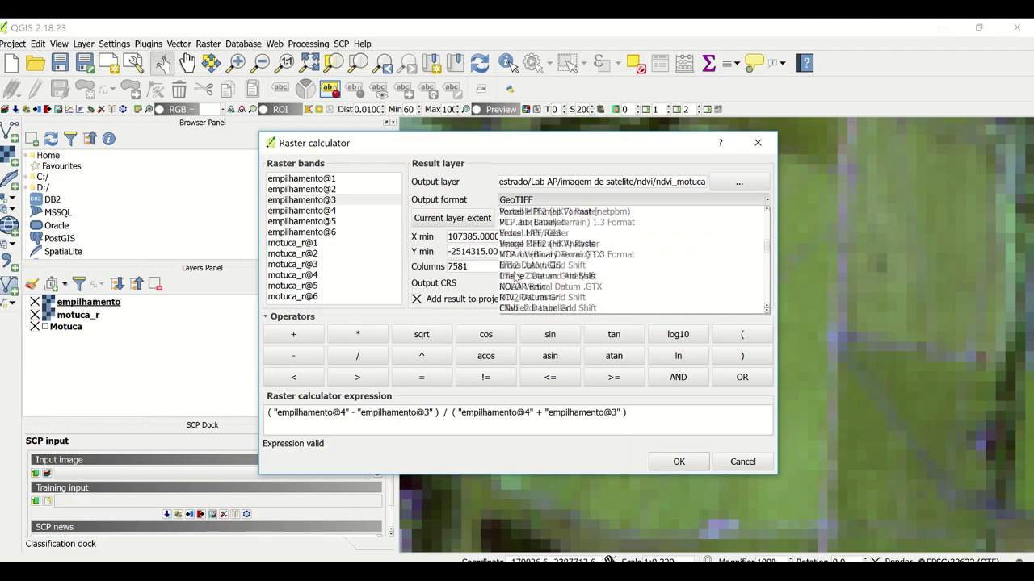
pyautogui.scroll(-5, 517, 277)
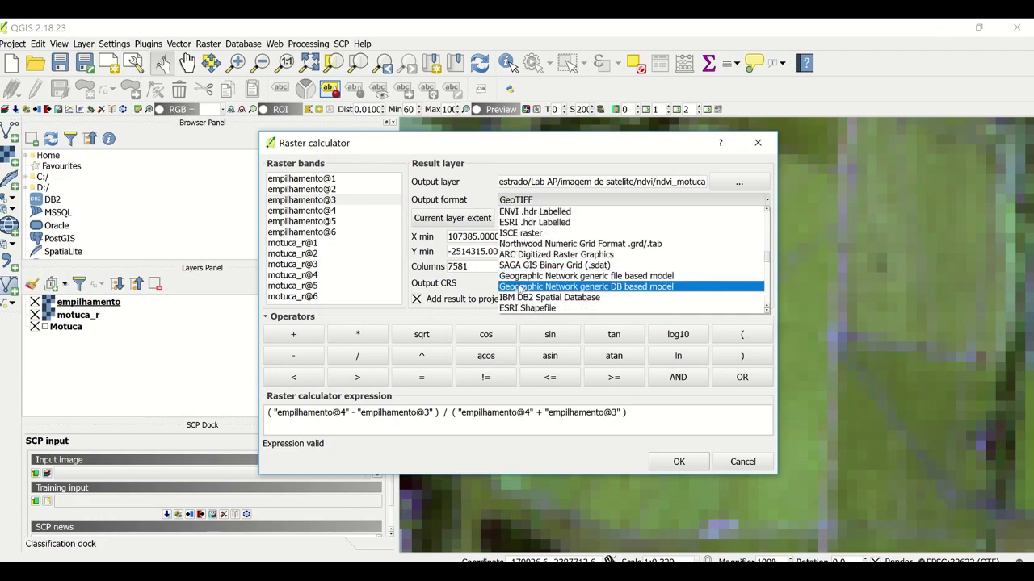
pyautogui.click(521, 304)
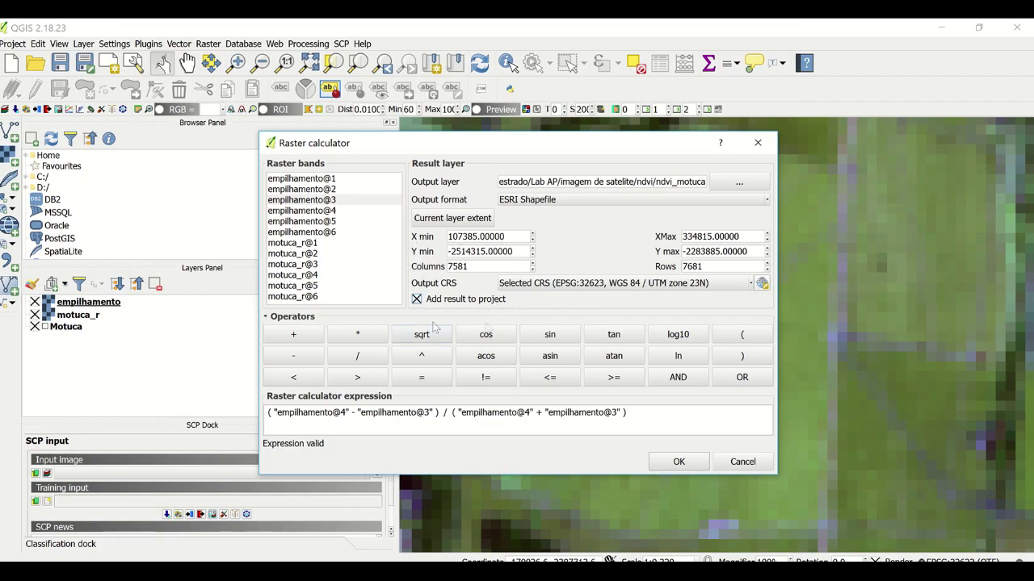
# Step: Run the NDVI raster calculation and hide the empilhamento, motuca_r and Motuca layers
pyautogui.click(677, 464)
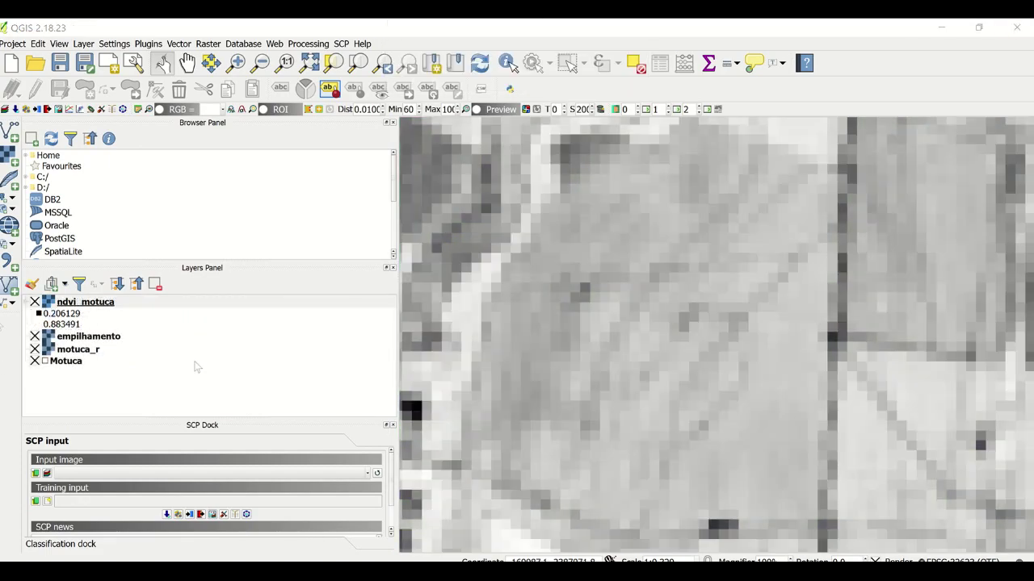
pyautogui.click(36, 336)
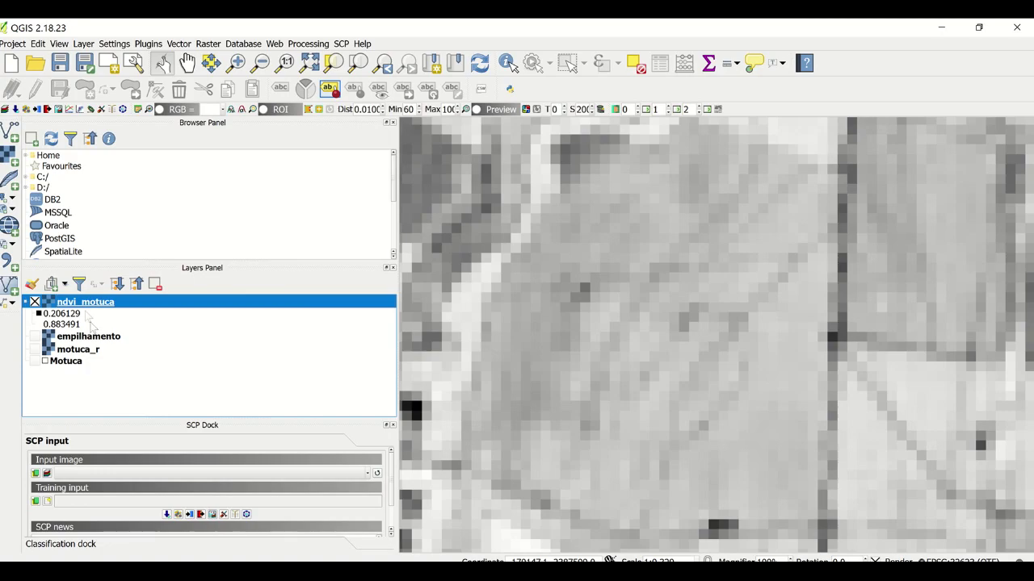
# Step: Set the ndvi_motuca layer's style to singleband pseudocolor with the RdYlGn color ramp
pyautogui.doubleClick(84, 307)
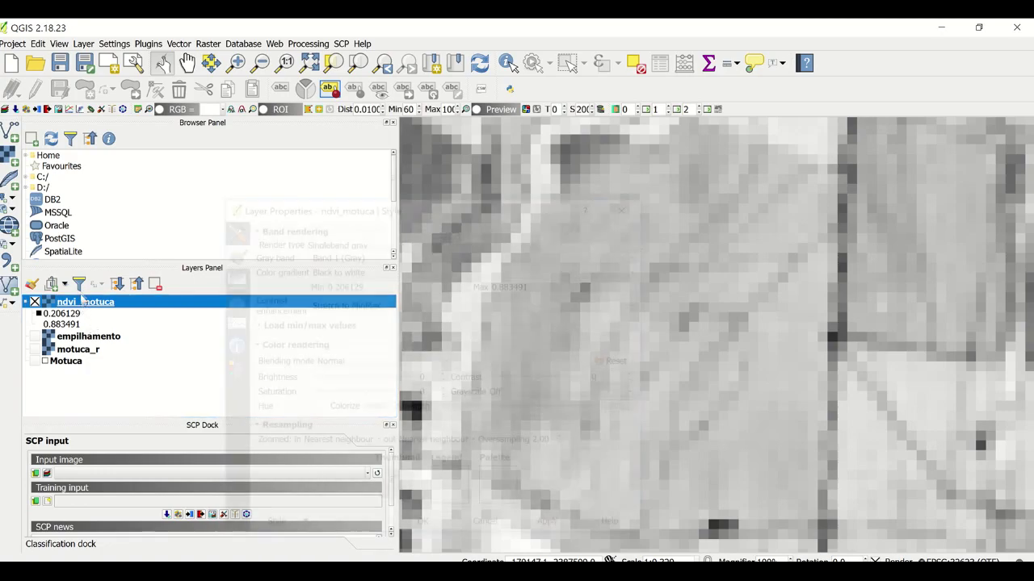
pyautogui.click(346, 242)
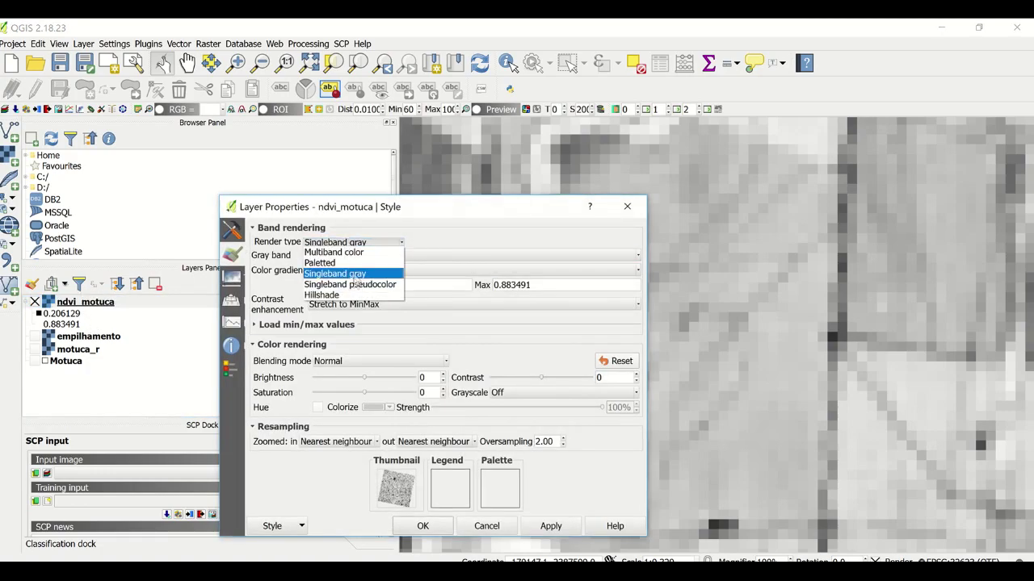
pyautogui.click(350, 289)
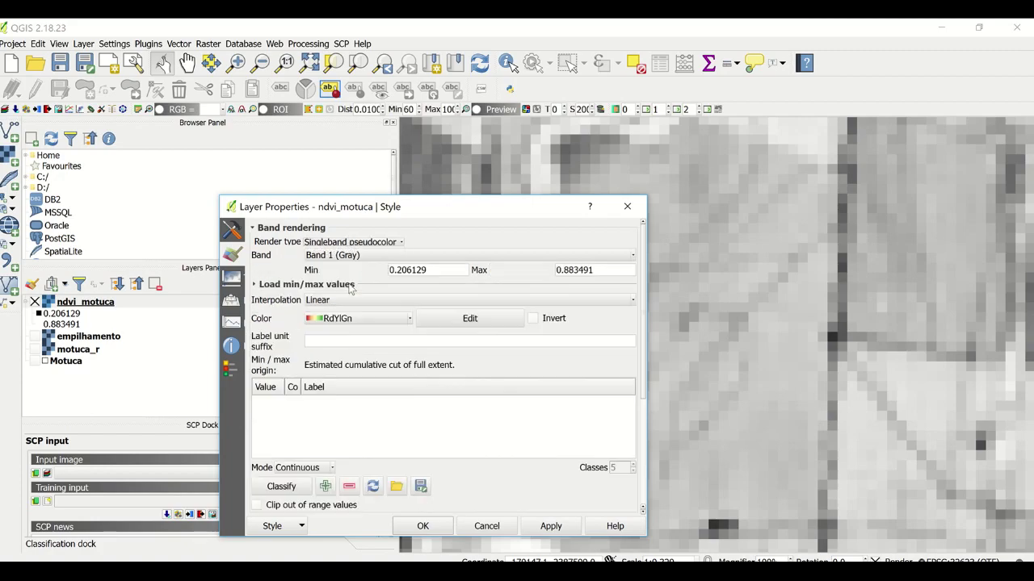
pyautogui.click(357, 321)
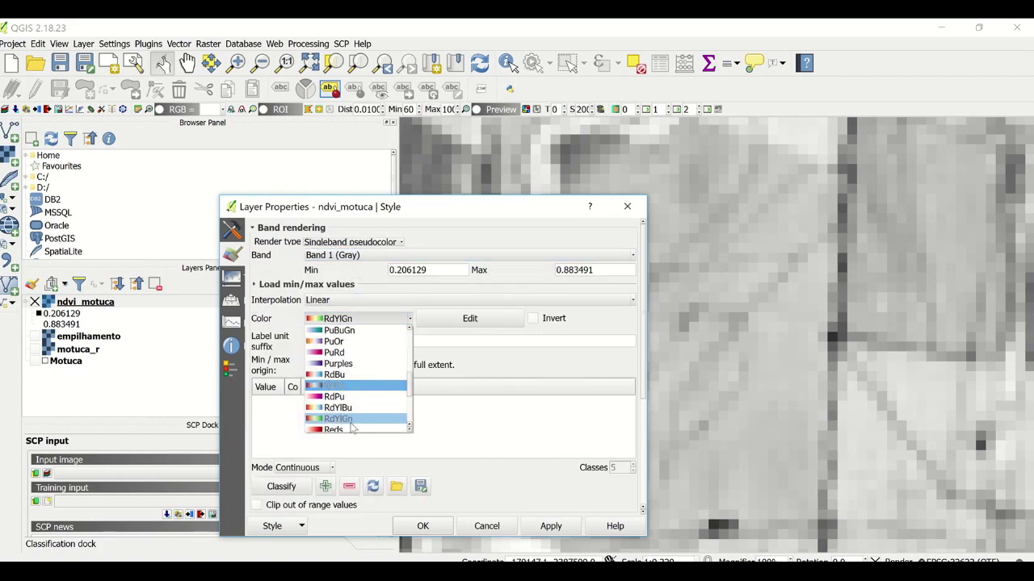
pyautogui.scroll(-3, 339, 388)
pyautogui.scroll(3, 328, 373)
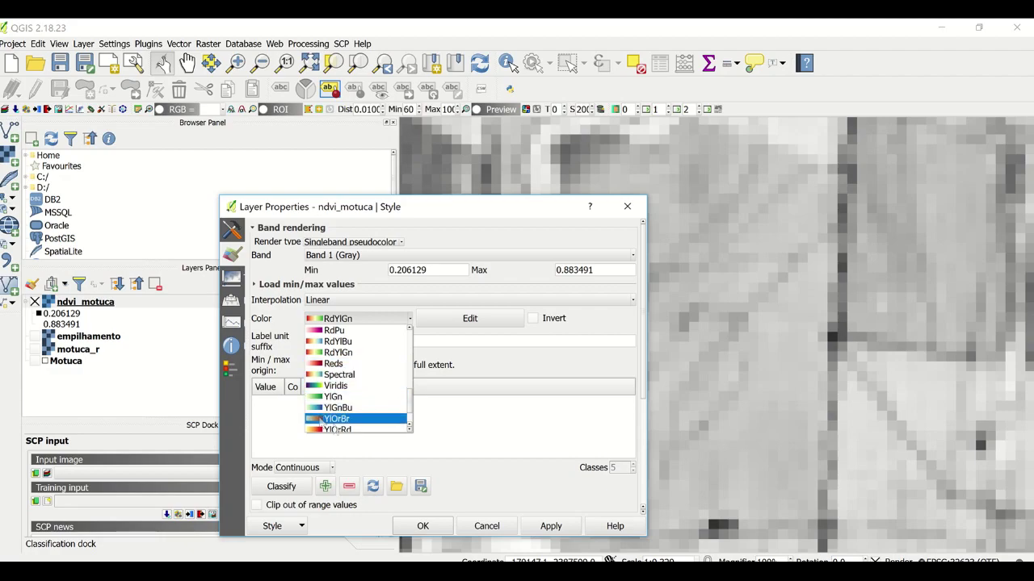
pyautogui.click(338, 353)
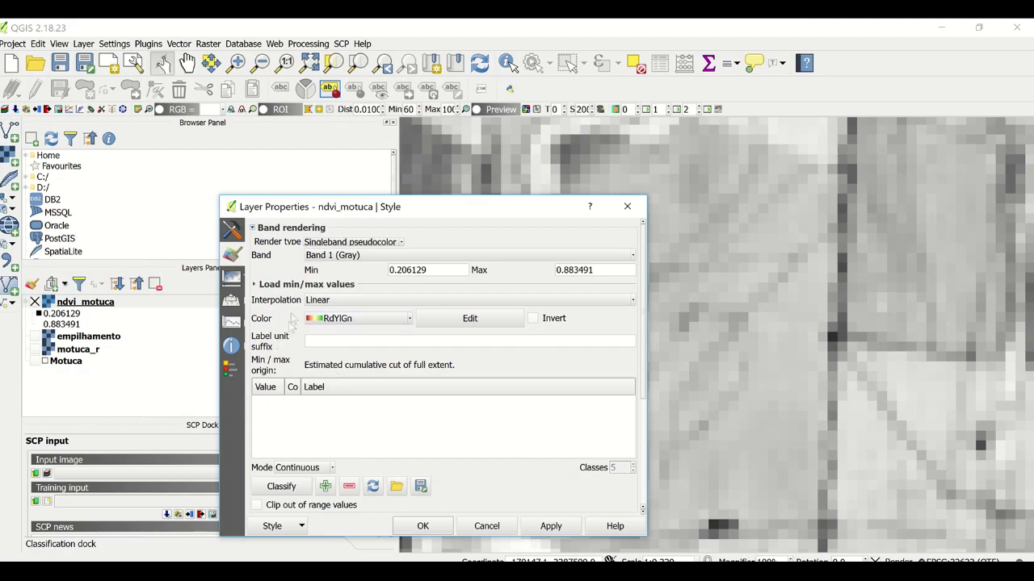
# Step: Load the ndvi_motuca band's values with the Min / max option and apply the style to the layer
pyautogui.click(260, 286)
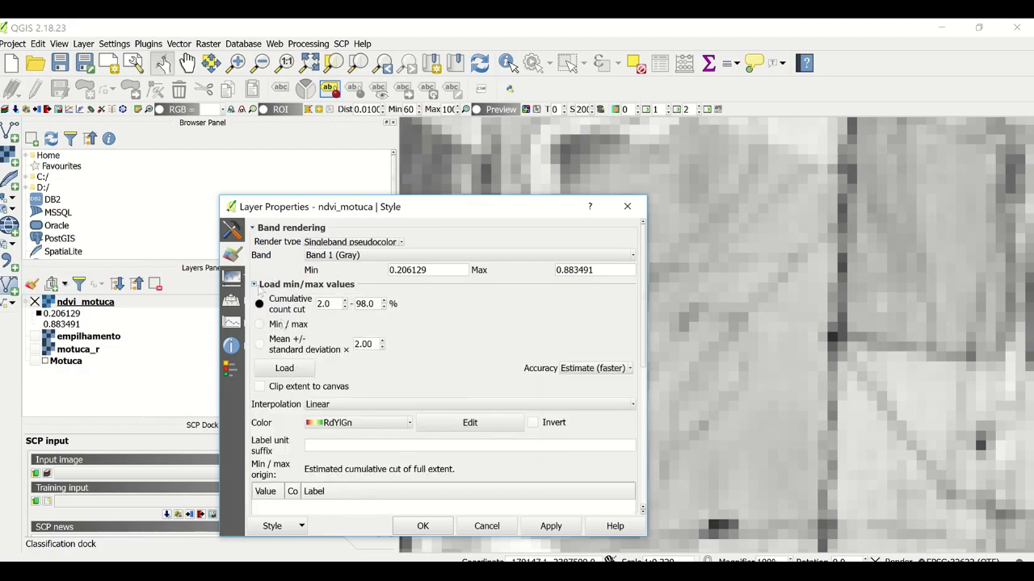
pyautogui.click(286, 326)
pyautogui.click(291, 372)
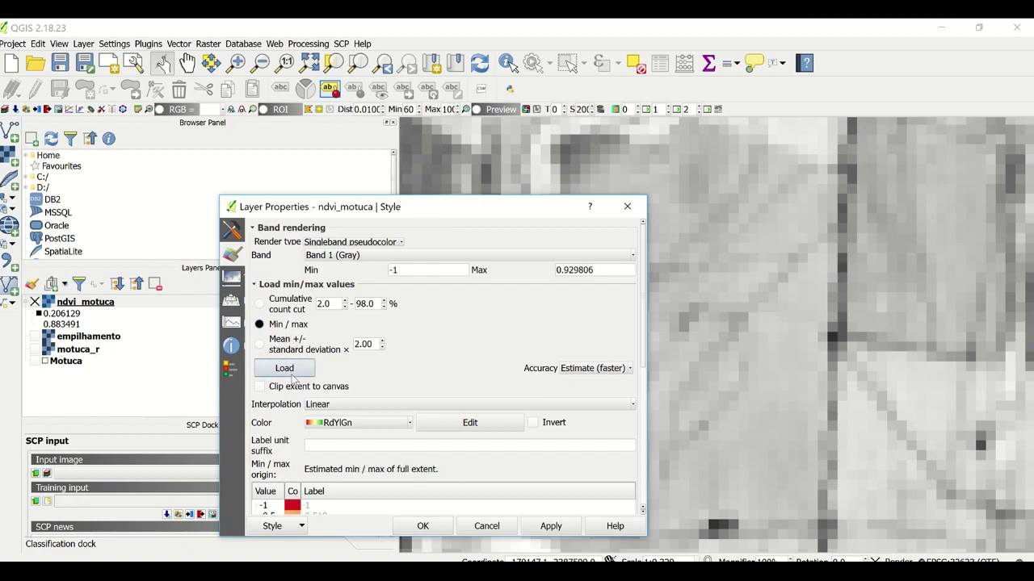
pyautogui.click(530, 525)
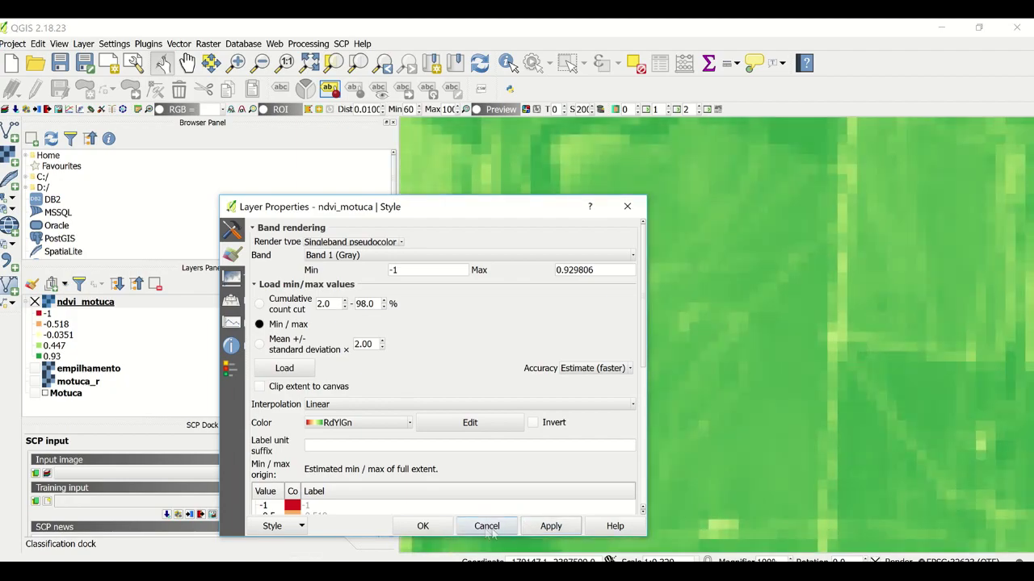
pyautogui.click(423, 526)
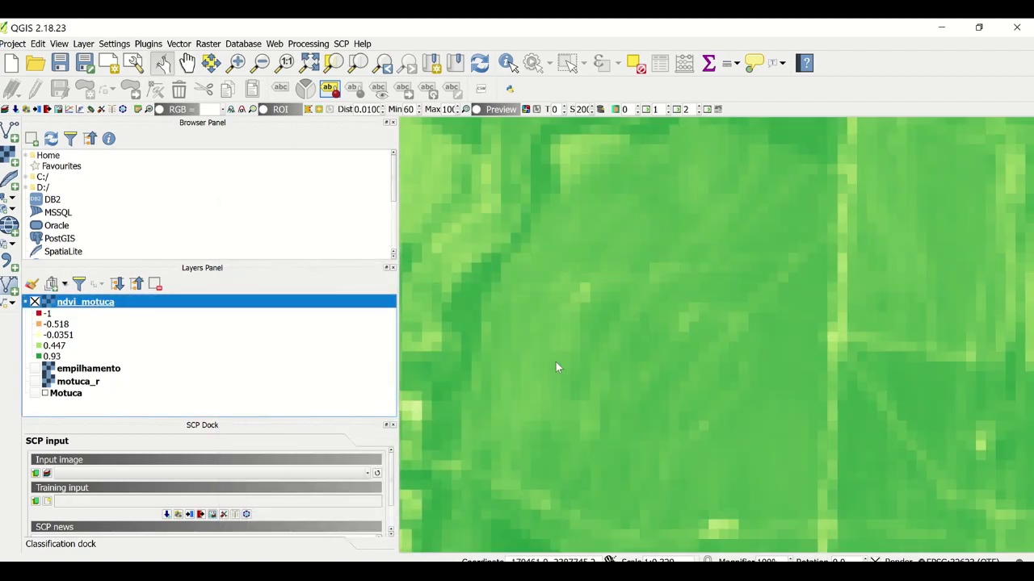
# Step: Start the raster Clipper and choose ndvi_motuca as its input raster
pyautogui.click(558, 362)
pyautogui.moveTo(599, 318)
pyautogui.mouseDown()
pyautogui.moveTo(639, 342)
pyautogui.moveTo(615, 321)
pyautogui.mouseUp()
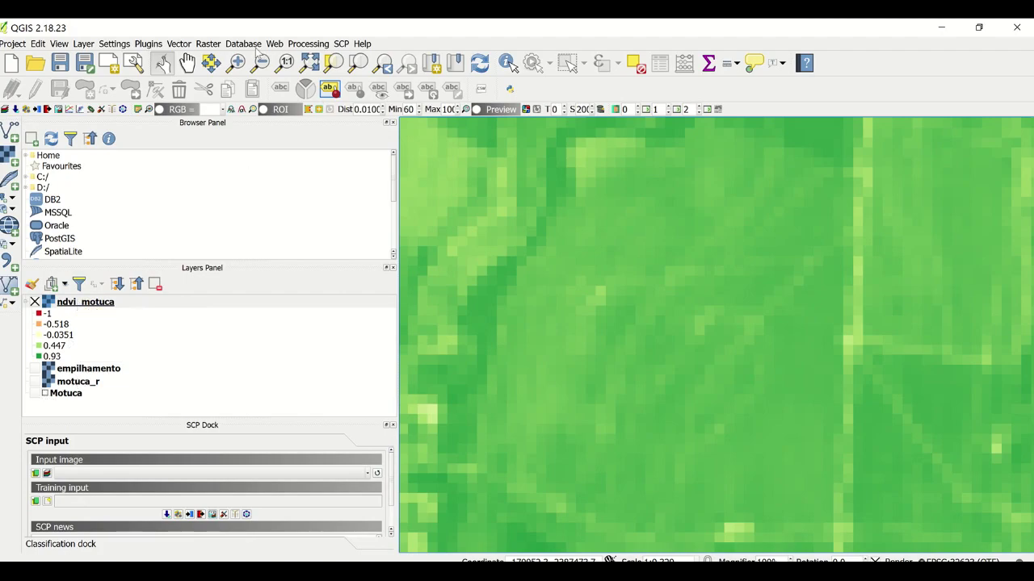
pyautogui.click(208, 44)
pyautogui.moveTo(219, 125)
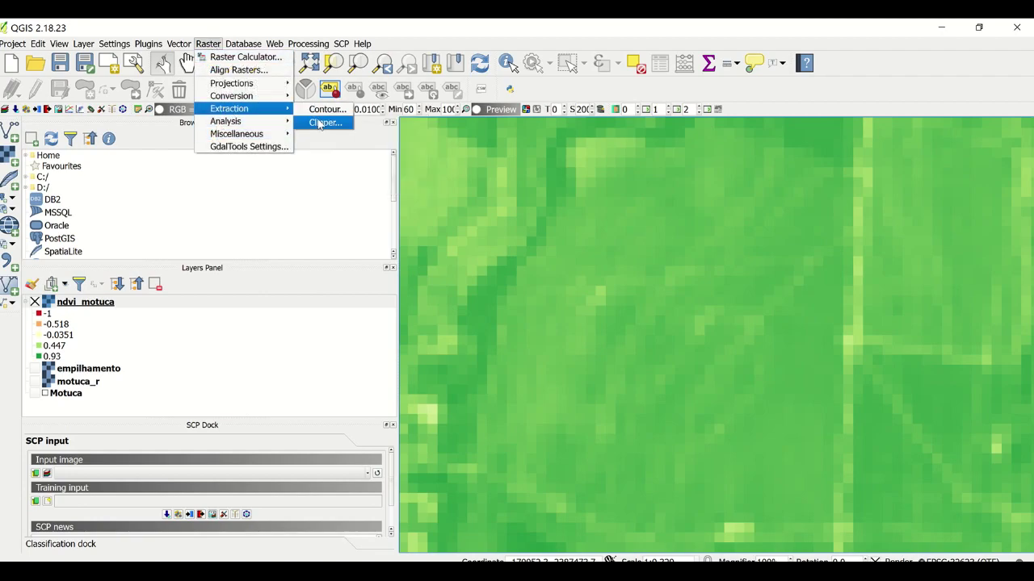
pyautogui.click(319, 123)
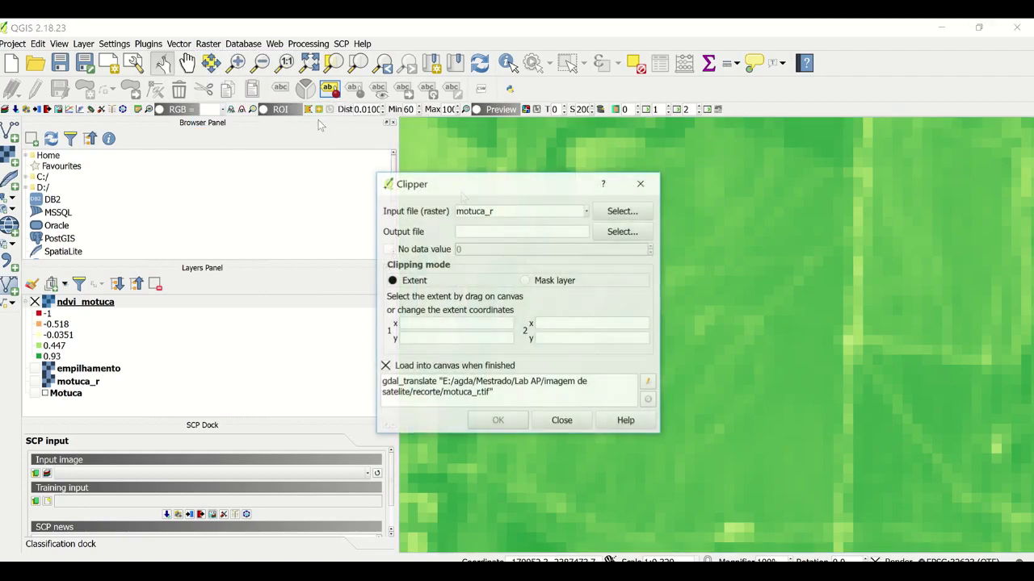
pyautogui.click(586, 213)
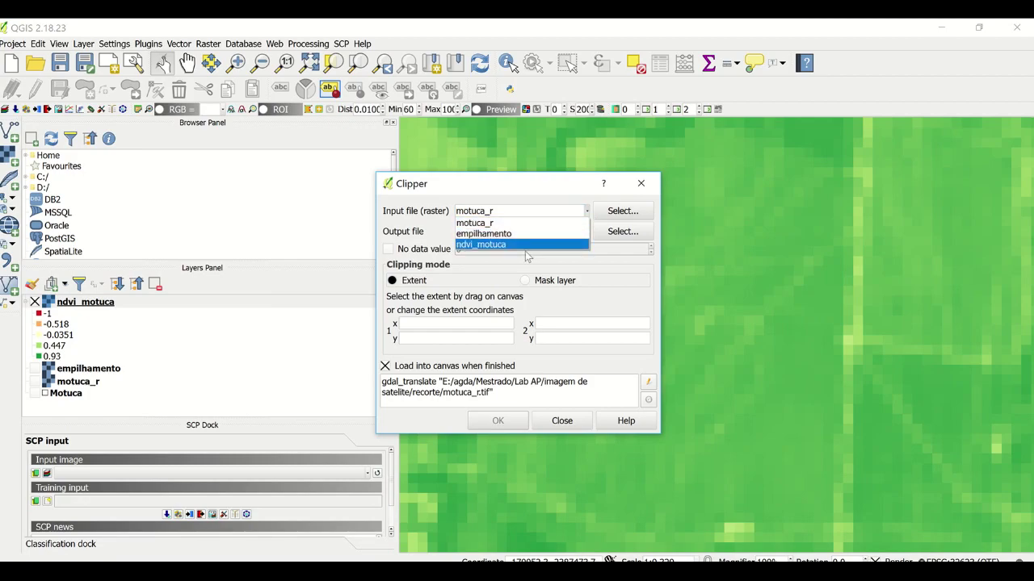
pyautogui.click(525, 249)
pyautogui.click(586, 210)
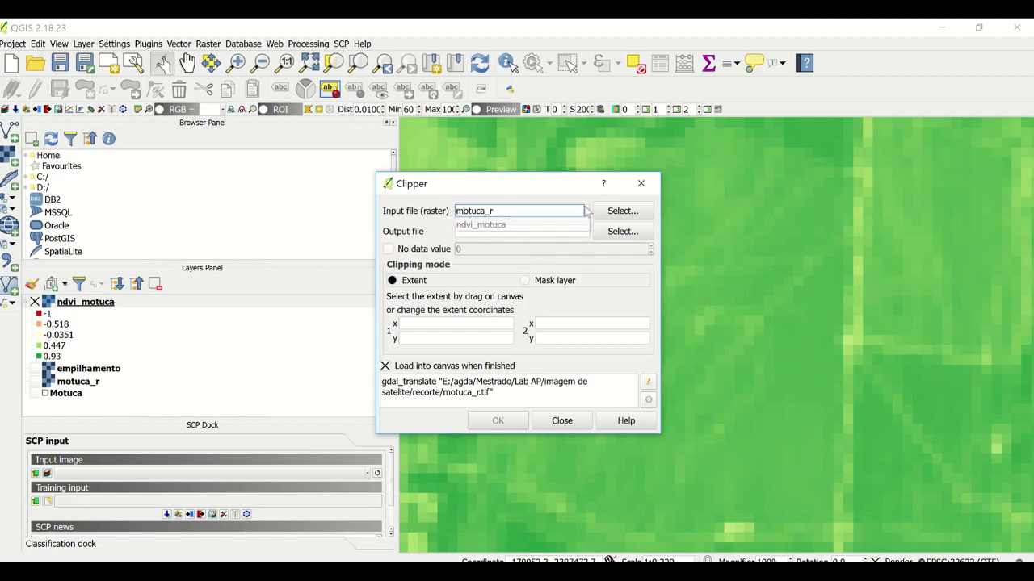
pyautogui.click(494, 244)
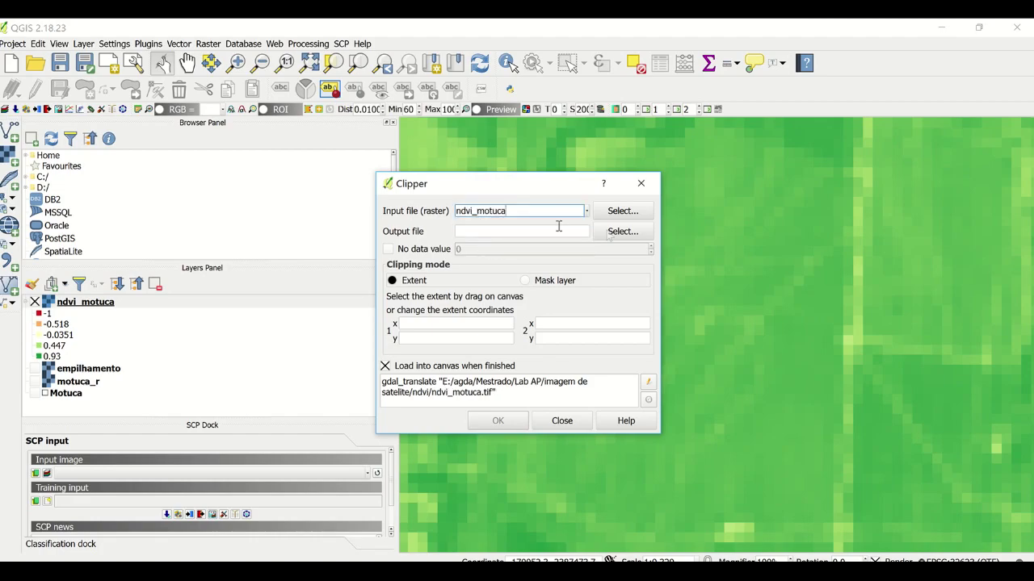
# Step: Set the Clipper's output file to a GeoTIFF named ndvi_r in the recorte folder inside imagem de satelite
pyautogui.click(623, 232)
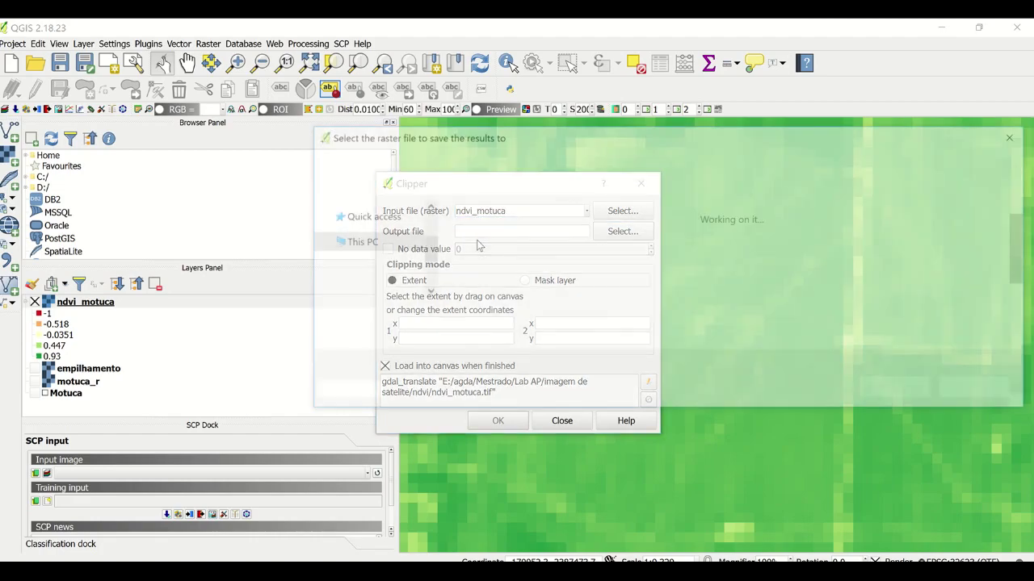
pyautogui.click(622, 161)
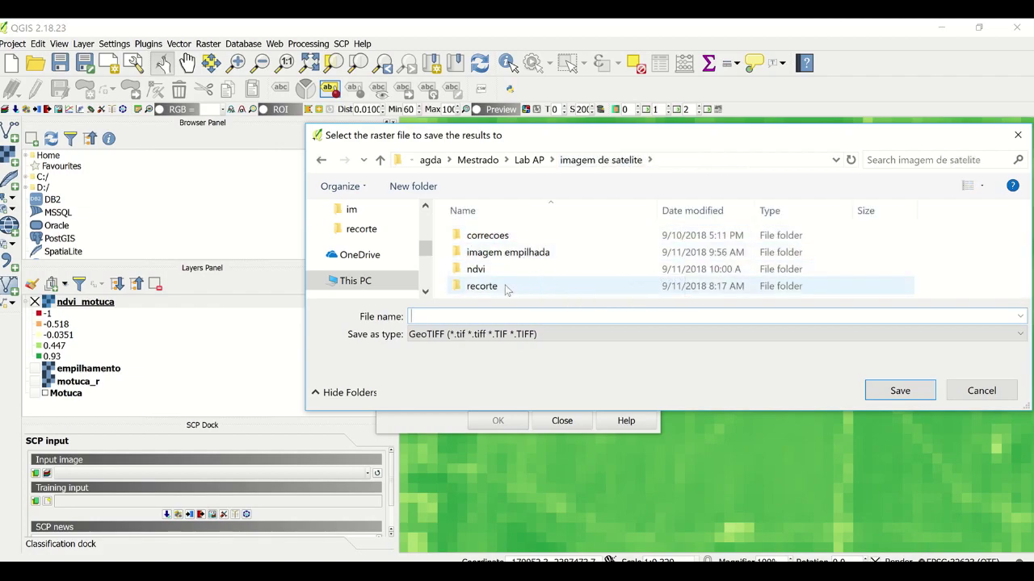
pyautogui.click(492, 286)
pyautogui.click(493, 286)
pyautogui.press('Return')
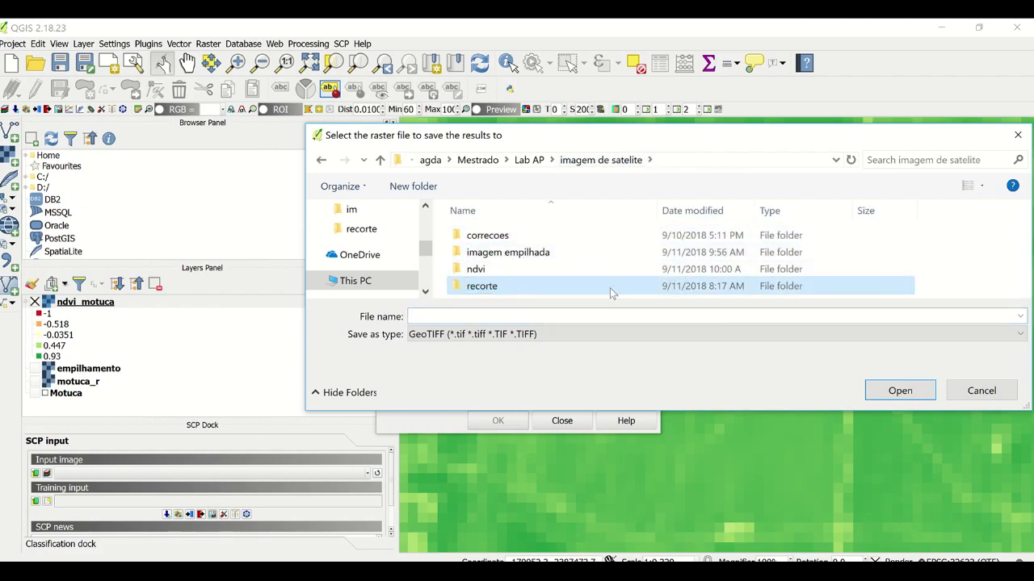
pyautogui.press('Return')
pyautogui.write('ndvi_r')
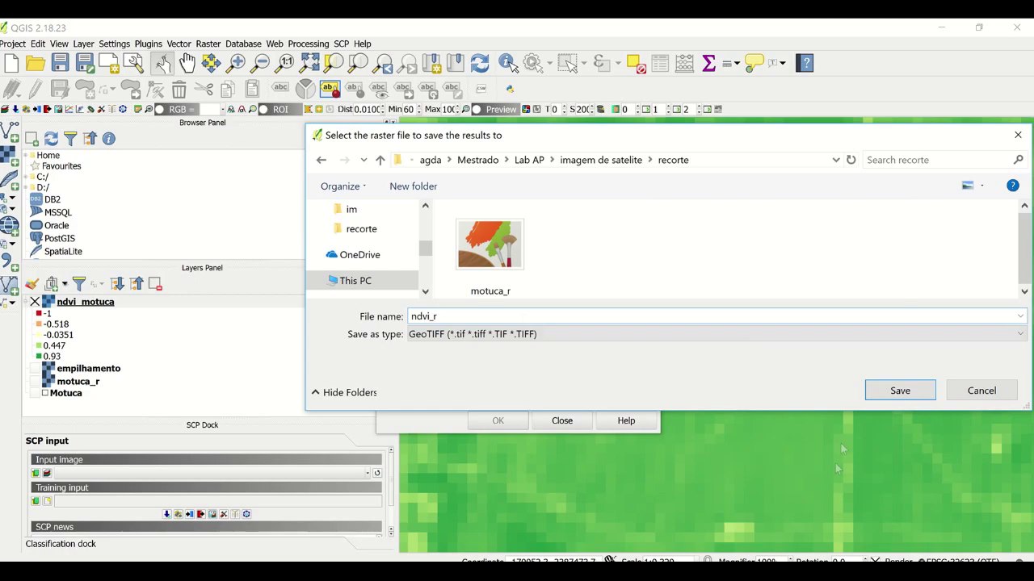
pyautogui.click(878, 399)
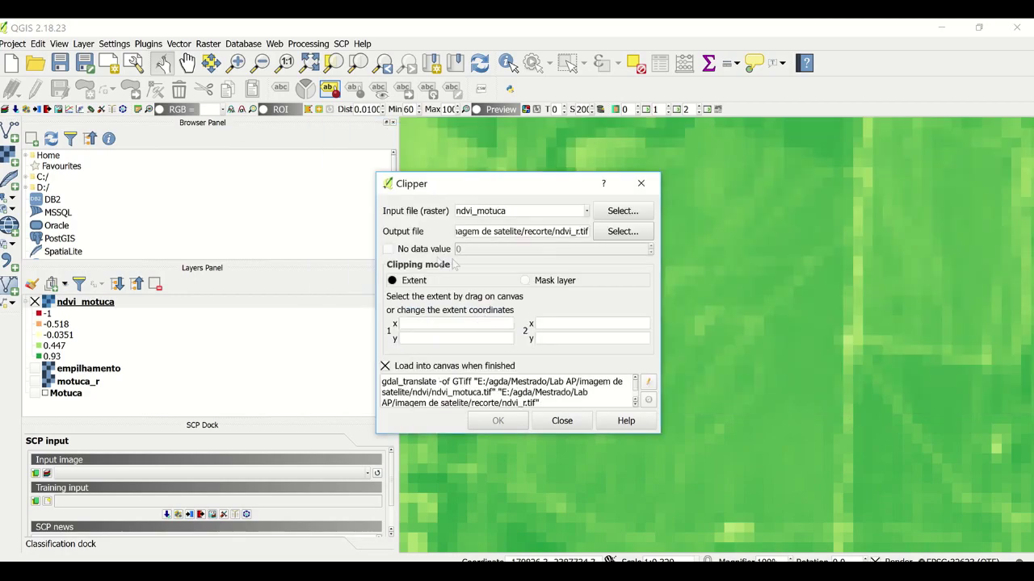
# Step: Clip the NDVI raster with the Motuca mask layer, cropping the extent to the cutline, and hide the ndvi_motuca layer
pyautogui.click(561, 286)
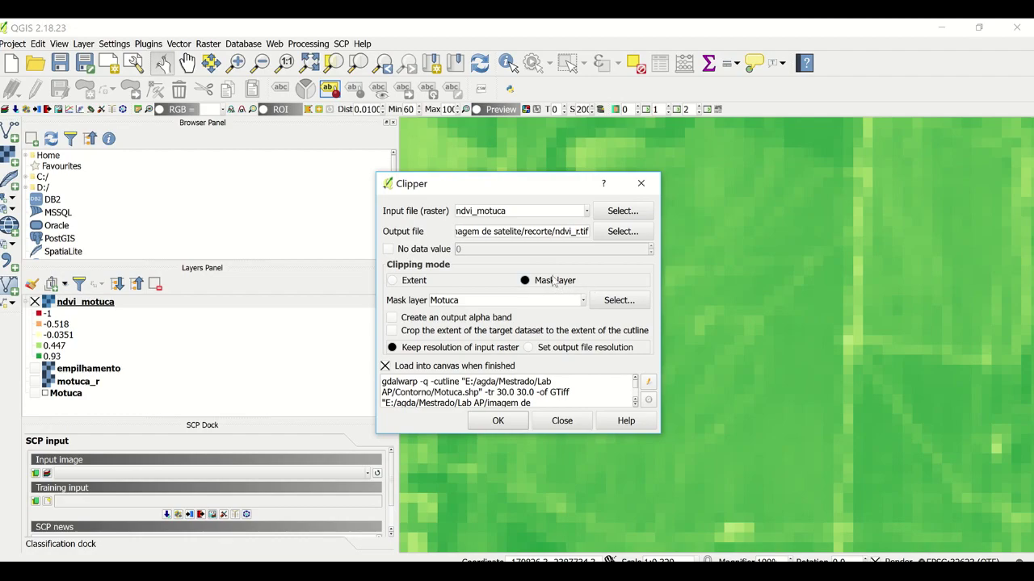
pyautogui.click(396, 332)
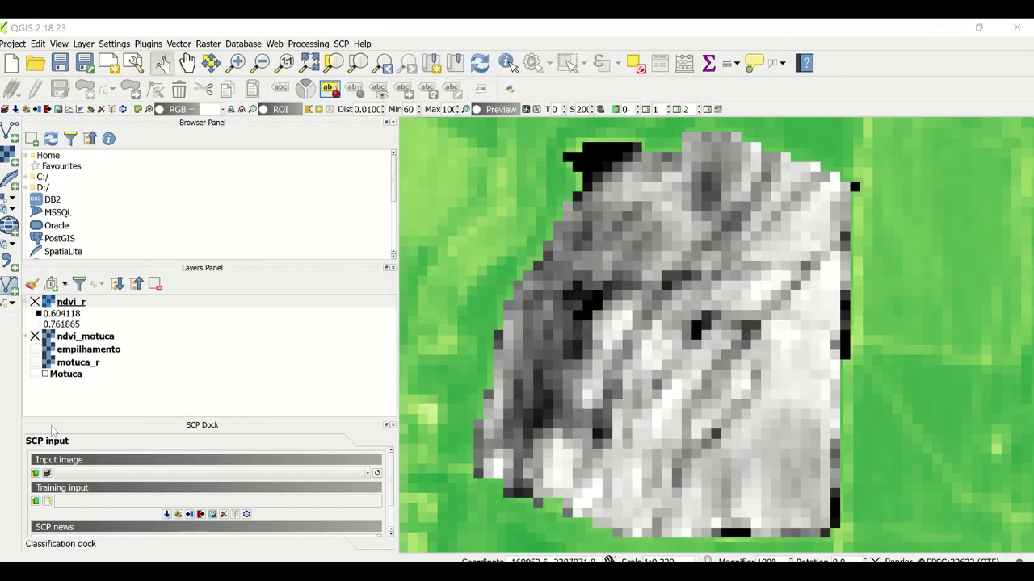
pyautogui.click(35, 336)
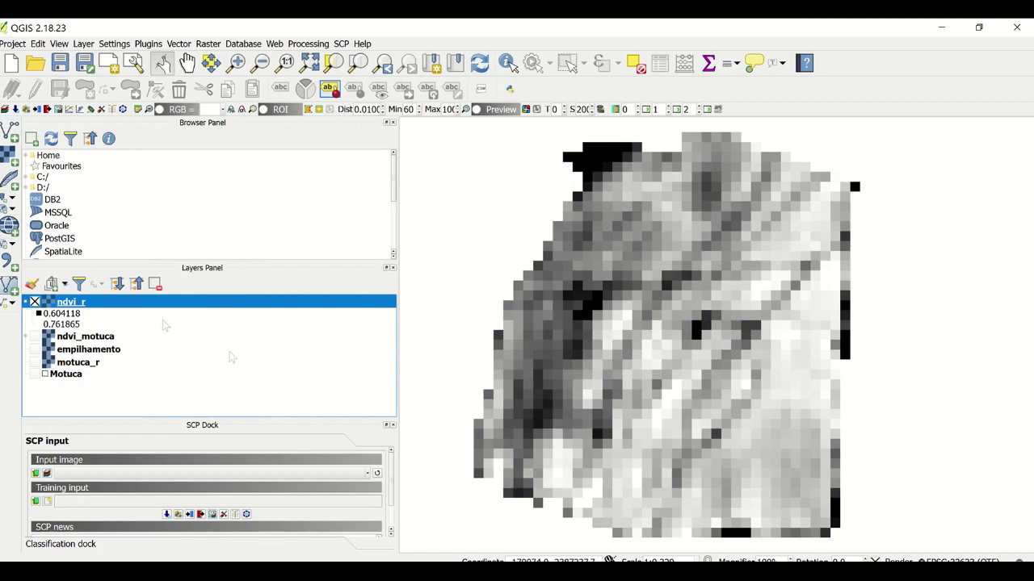
# Step: Set the clipped ndvi_r layer's render type to singleband pseudocolor
pyautogui.doubleClick(69, 304)
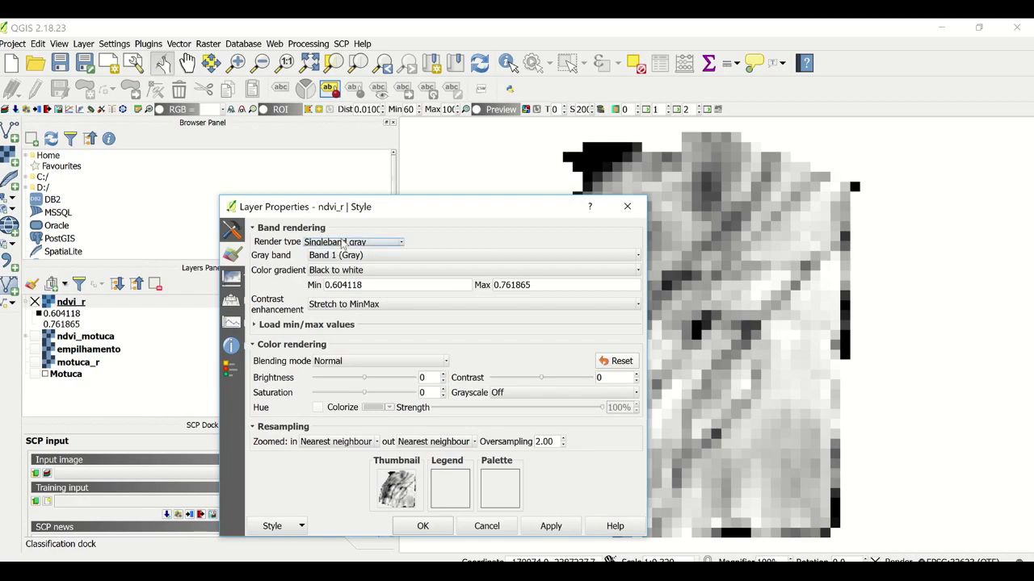
pyautogui.click(343, 242)
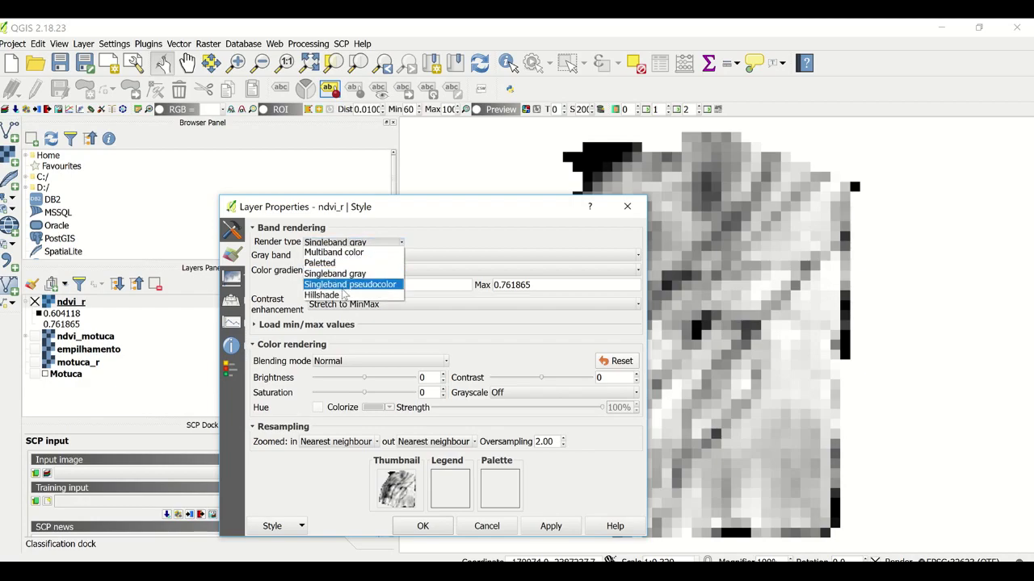
pyautogui.click(344, 285)
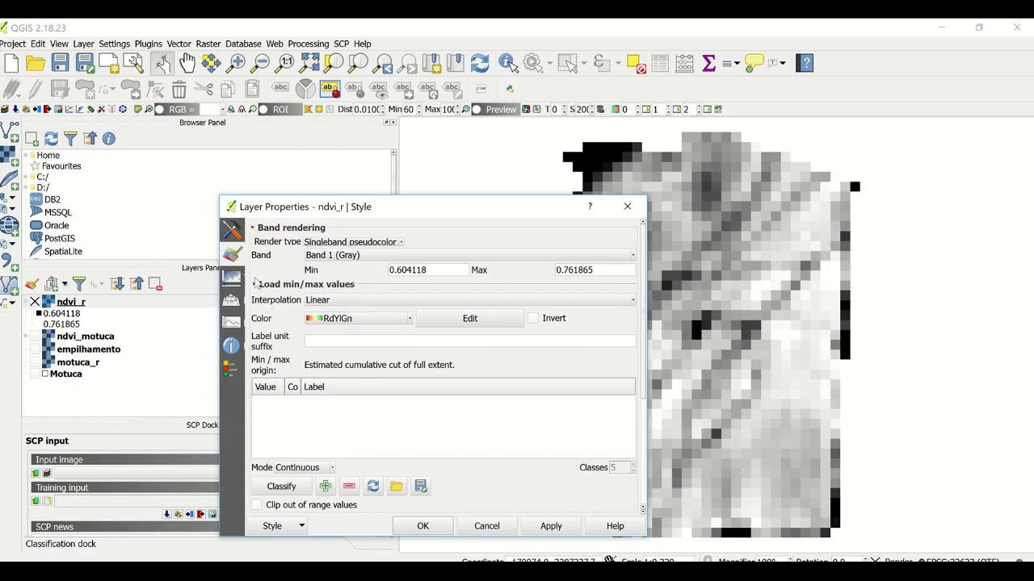
# Step: Load the ndvi_r band's values with the Min / max option and apply the RdYlGn style
pyautogui.click(254, 285)
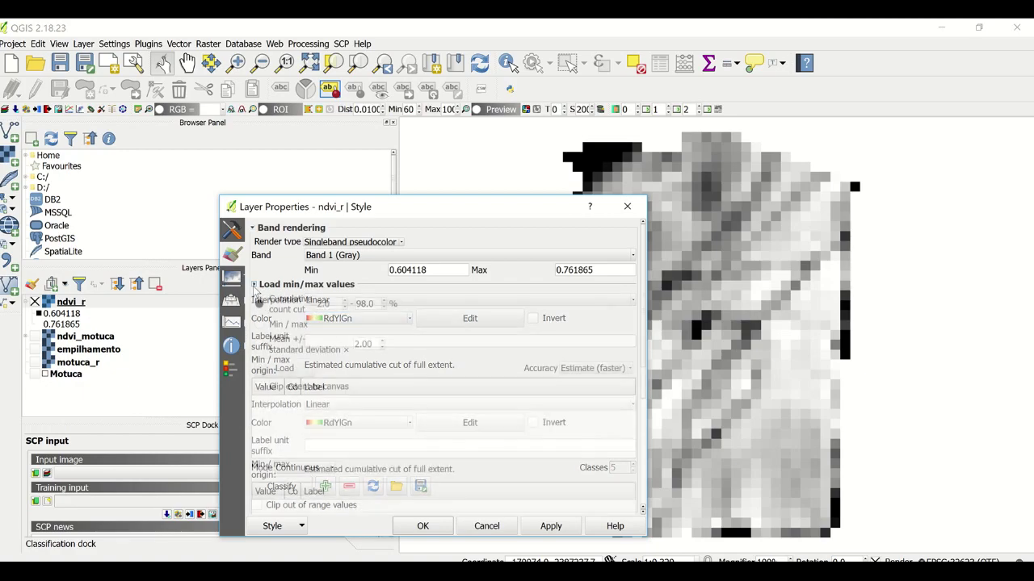
pyautogui.click(275, 326)
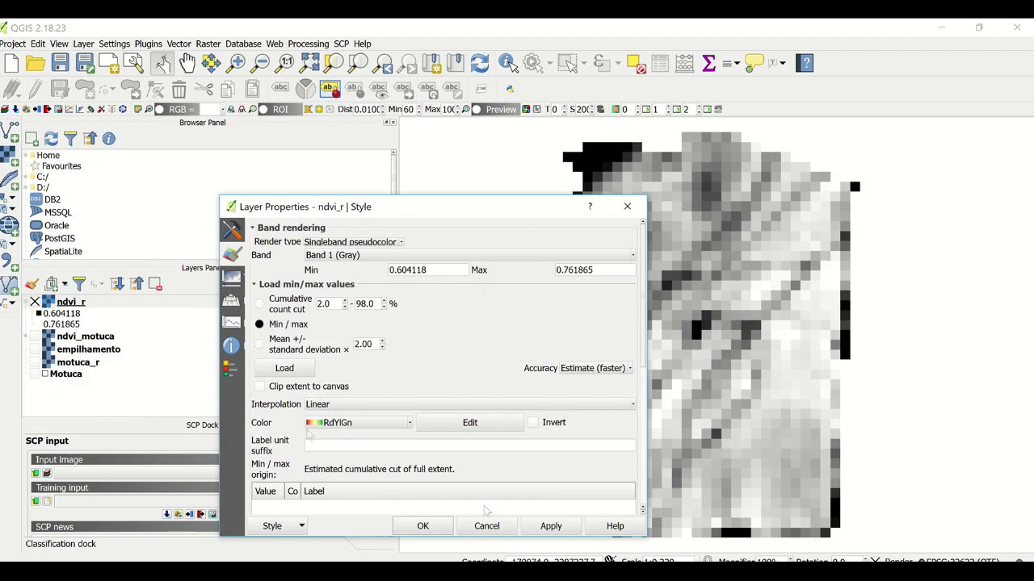
pyautogui.click(284, 371)
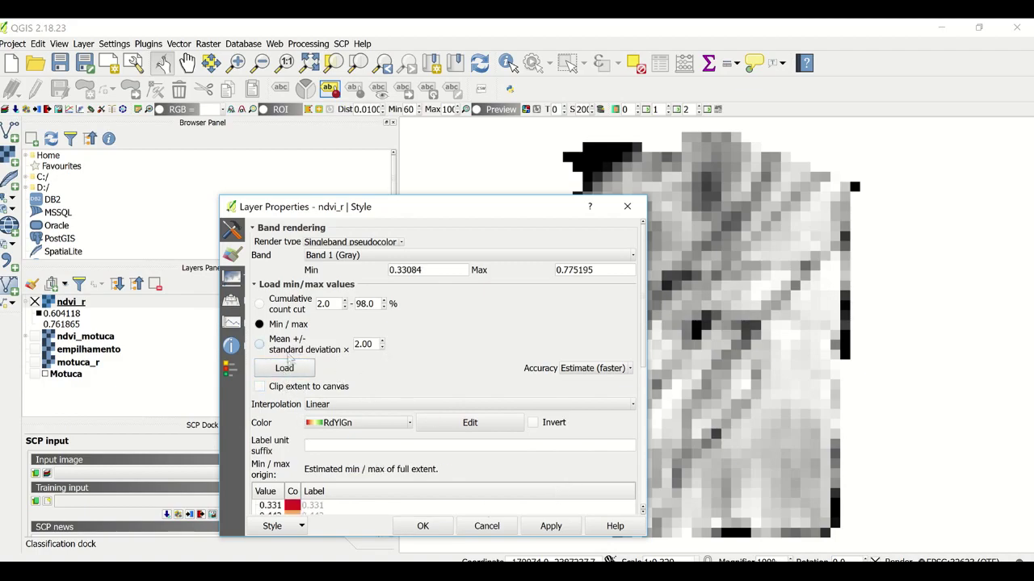
pyautogui.click(552, 526)
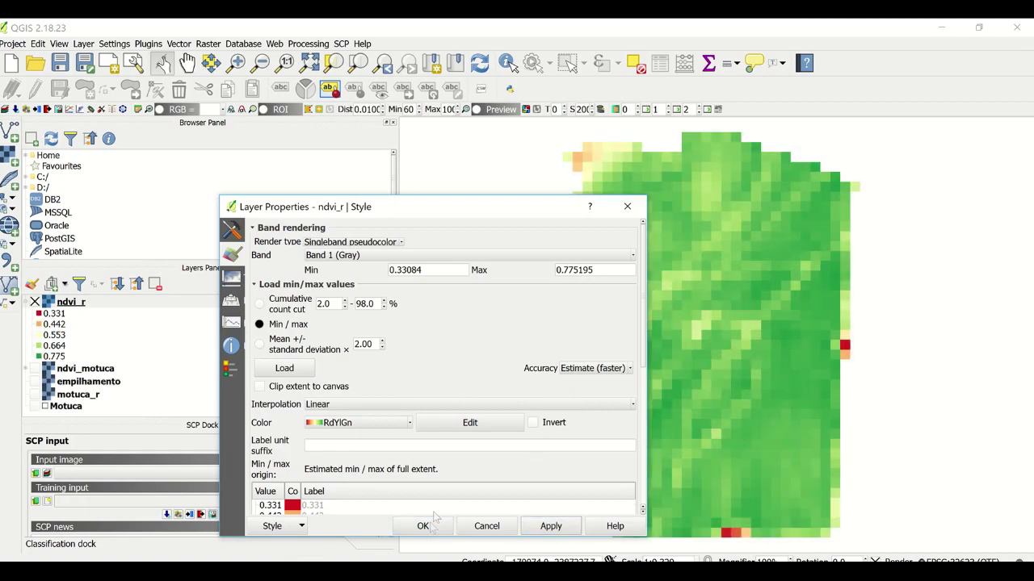
pyautogui.click(423, 526)
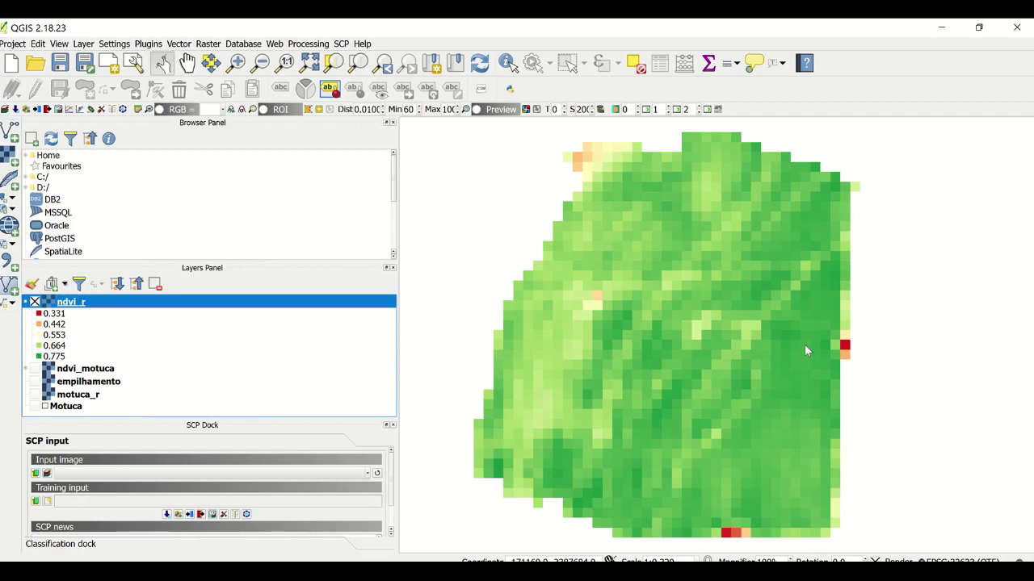
pyautogui.moveTo(382, 21)
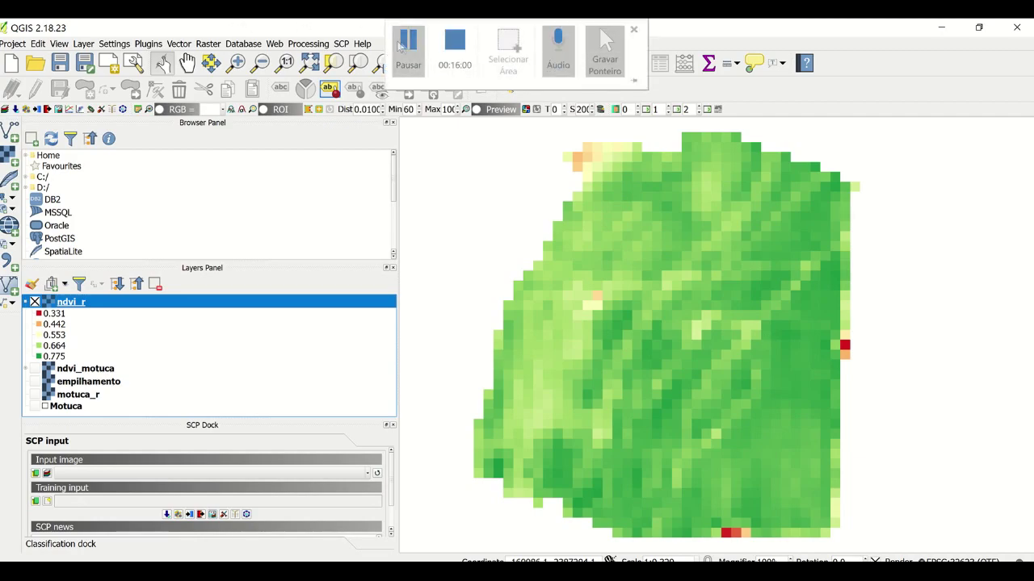